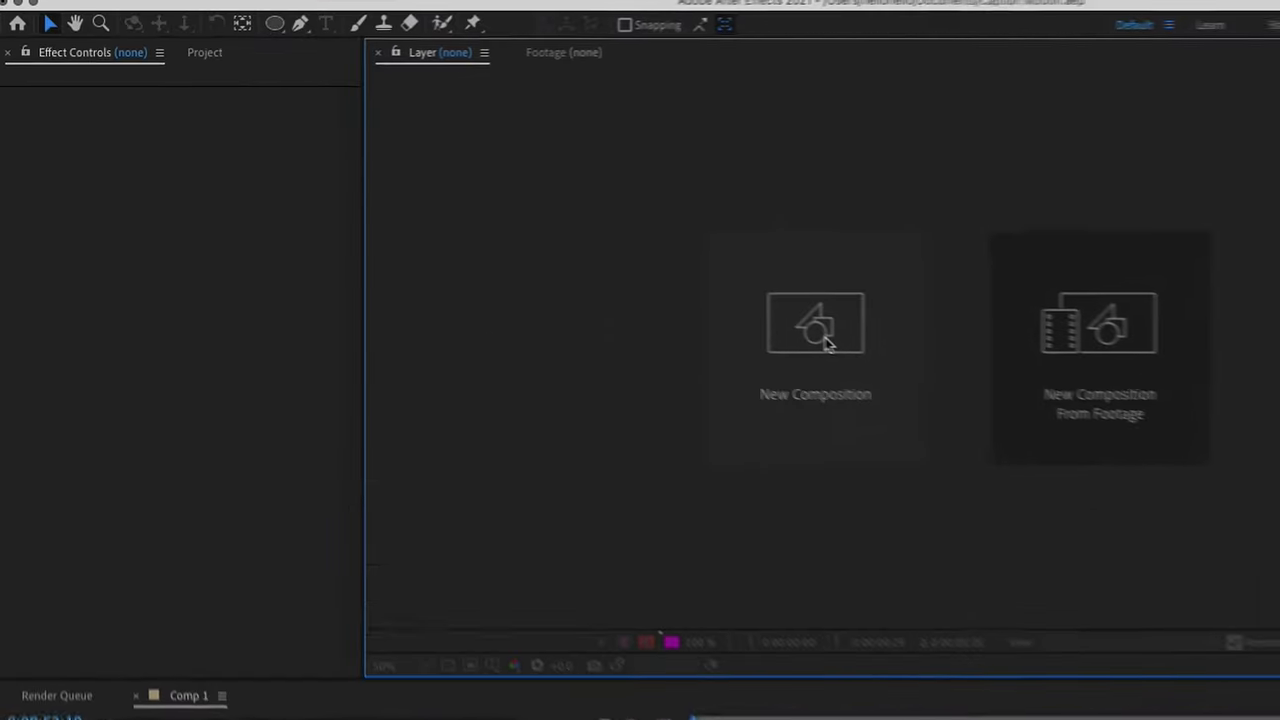
- Create a new composition with the HDTV 1080 24 preset, 1920 × 1080 px at 24 fps
click(826, 343)
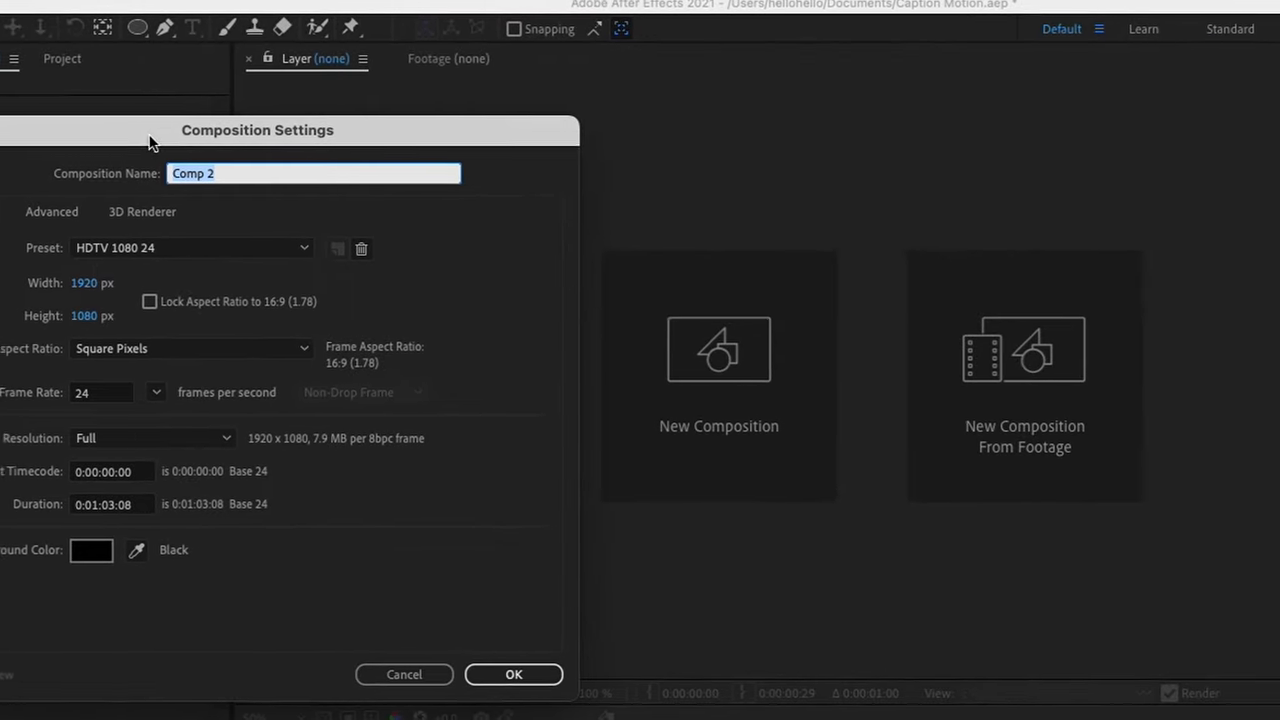
drag(148, 143, 579, 100)
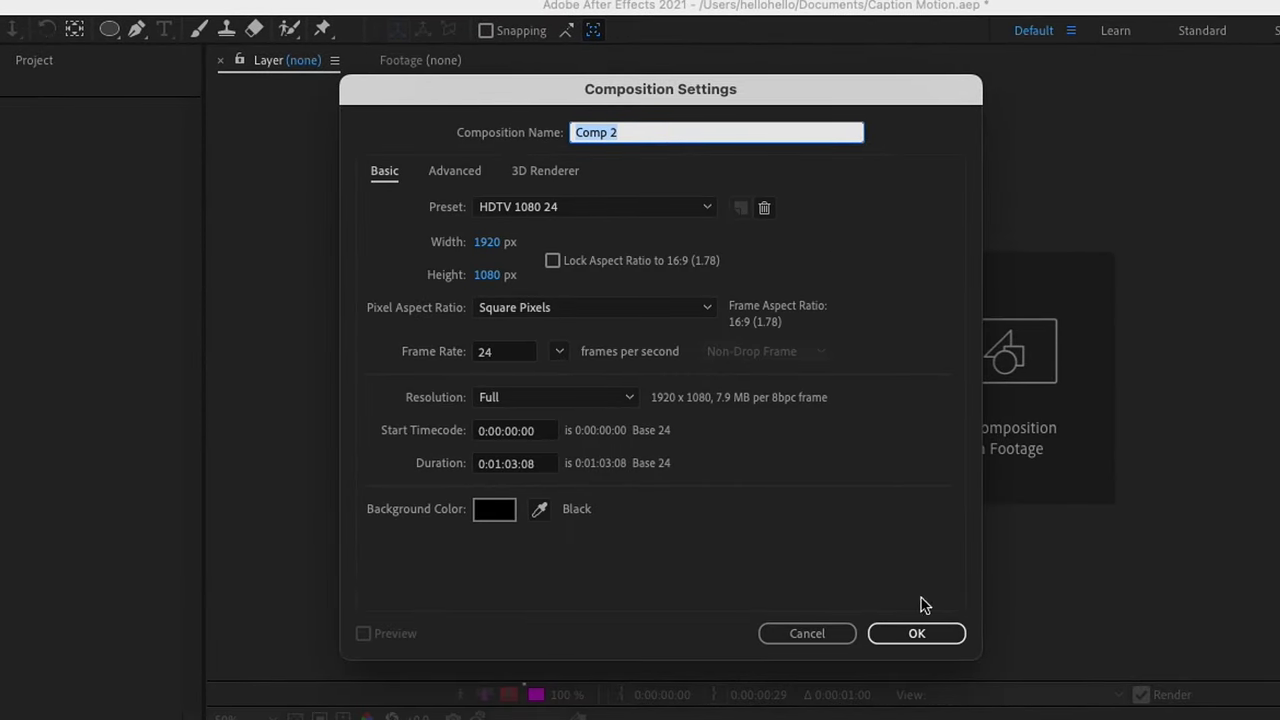
click(912, 633)
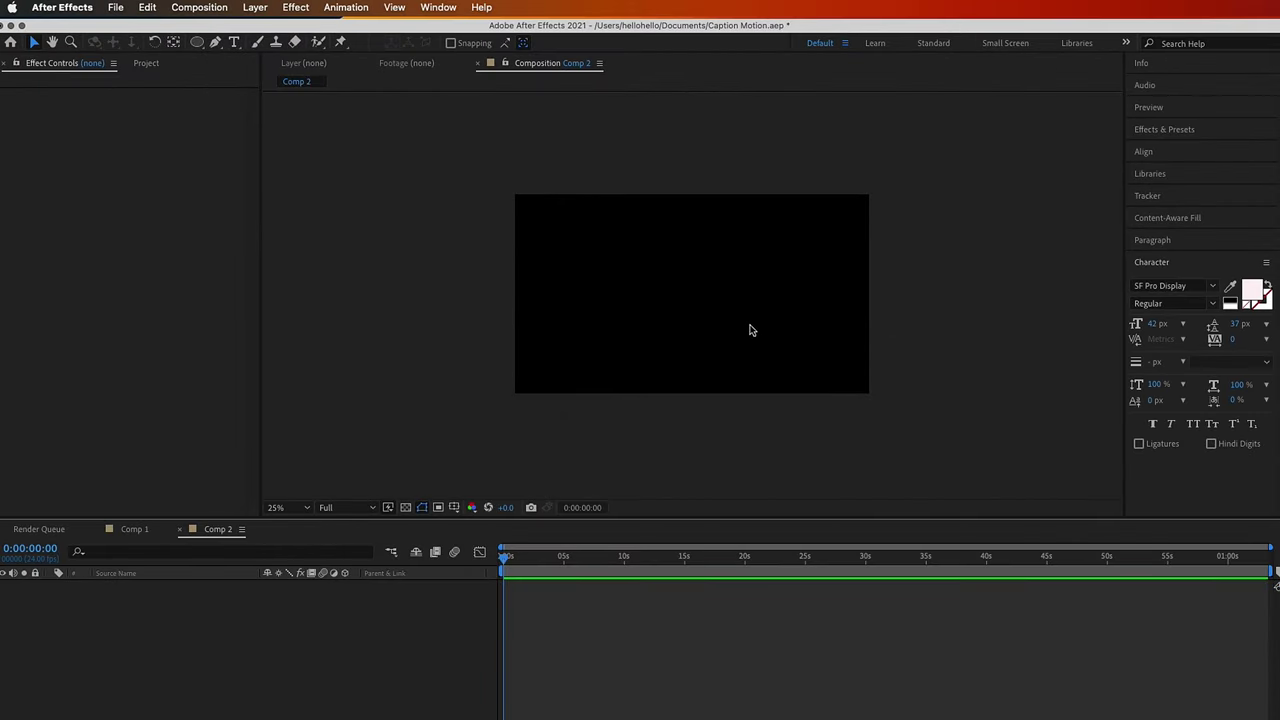
- Choose the Pen tool and set its fill to None and its stroke to Solid Color
scroll(749, 330, down, 1)
scroll(749, 330, up, 2)
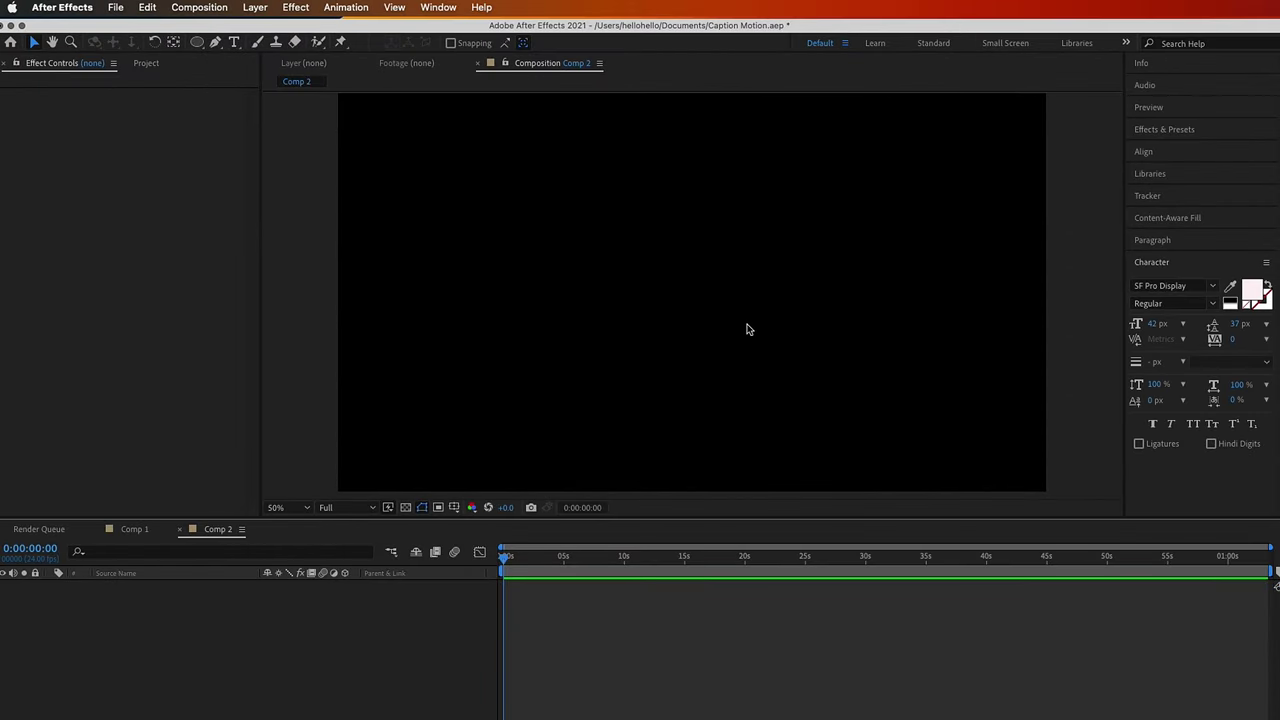
key(comma)
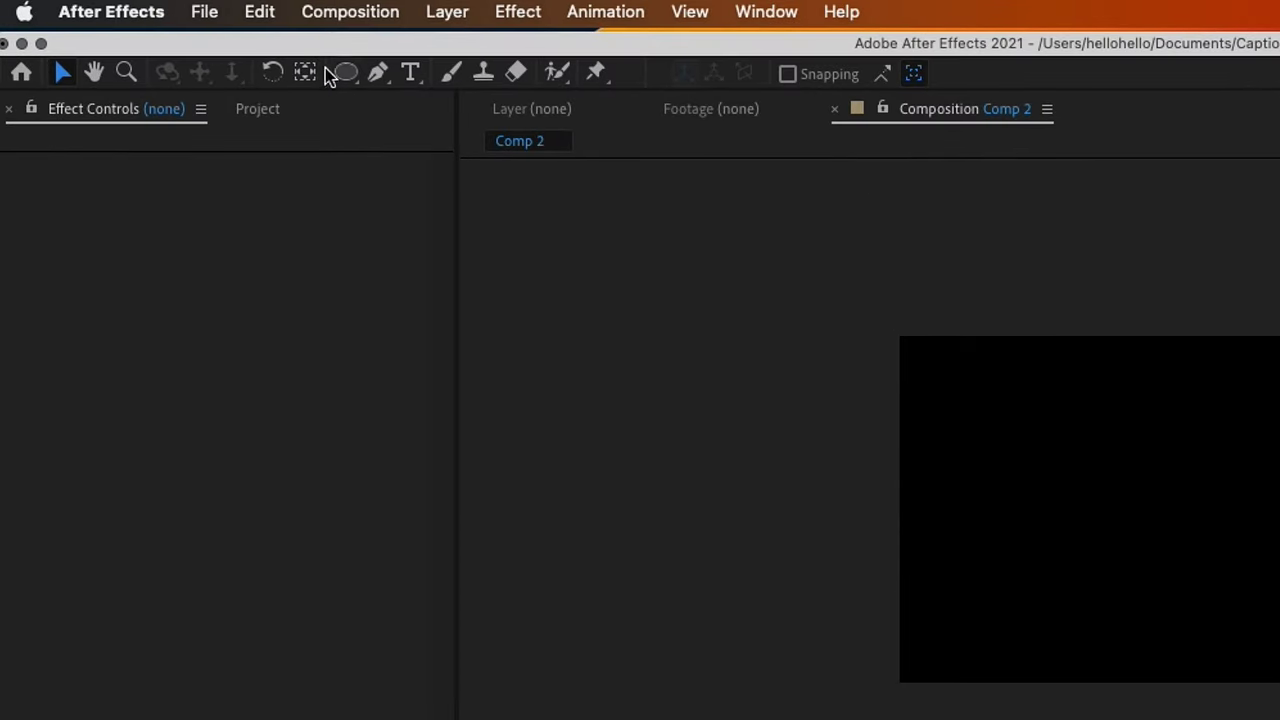
drag(350, 76, 410, 77)
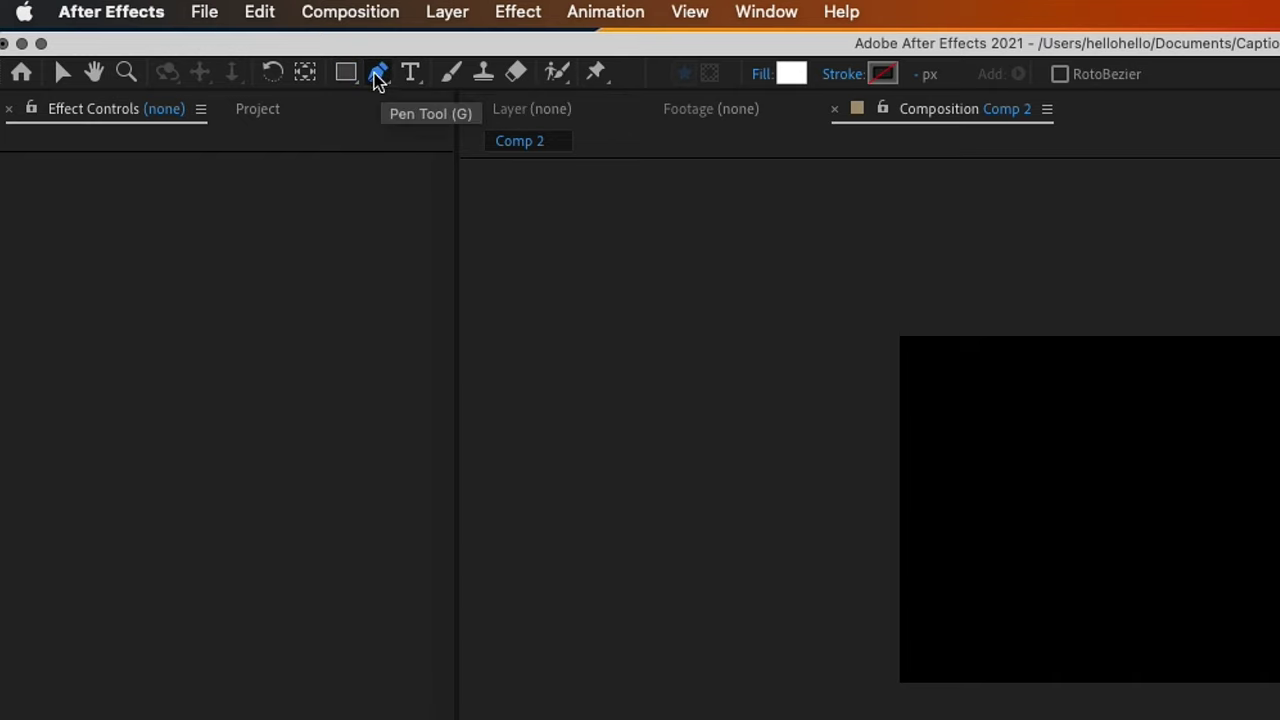
click(759, 76)
click(620, 297)
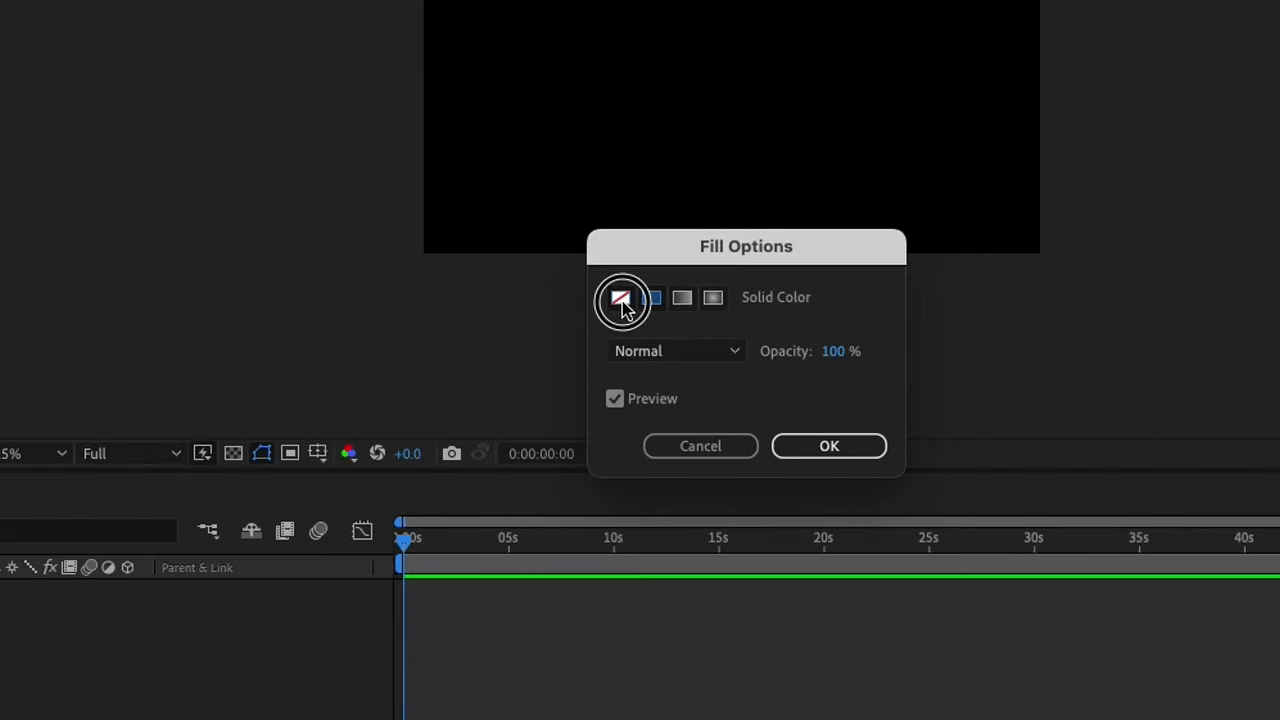
click(811, 446)
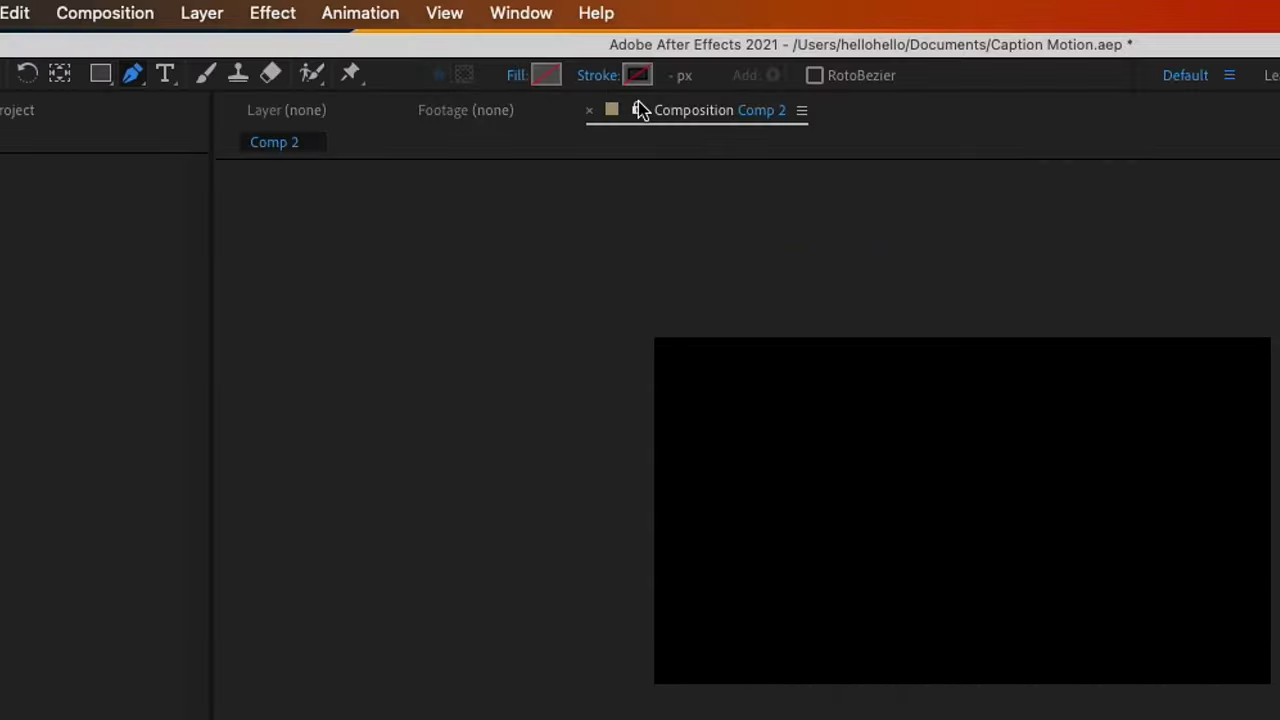
click(606, 80)
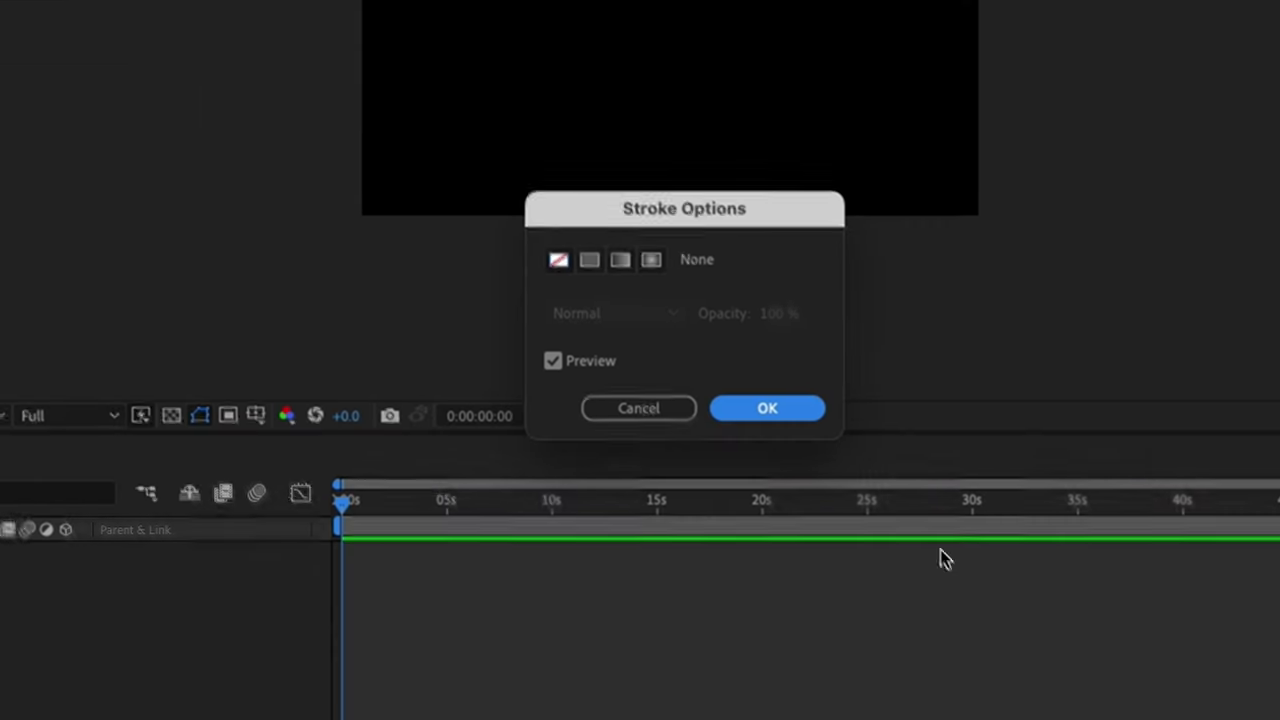
click(587, 257)
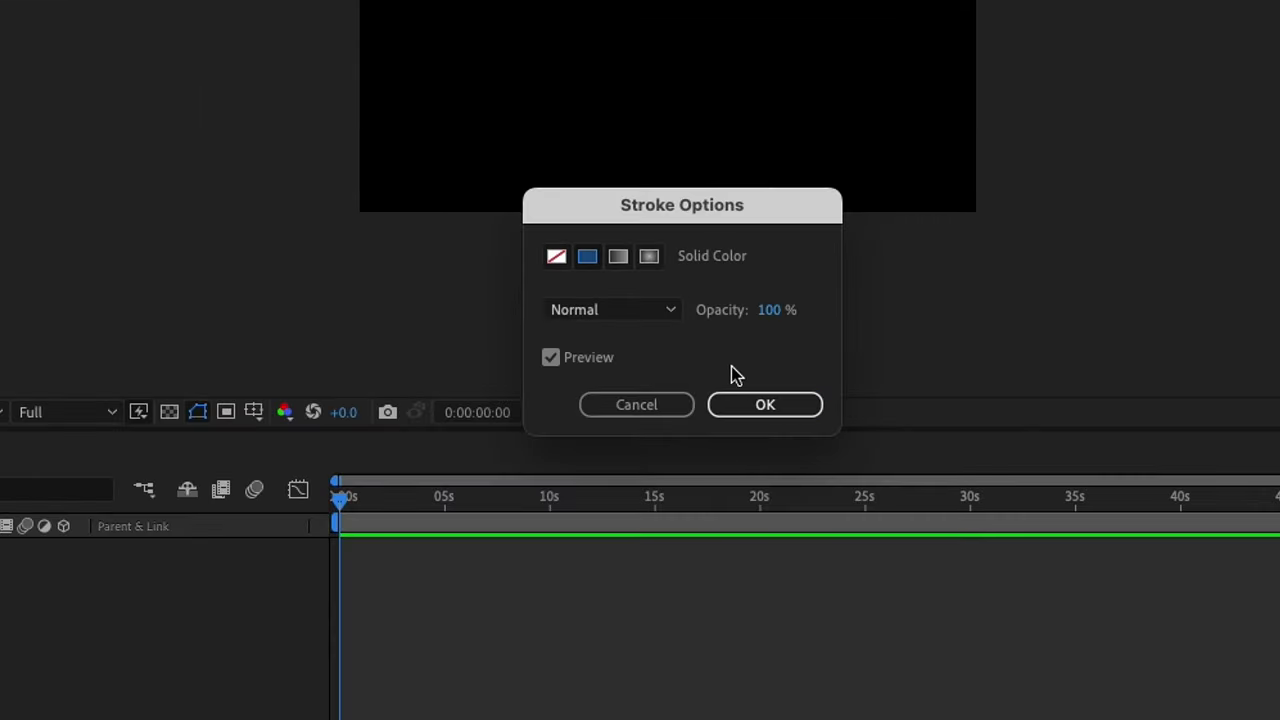
click(777, 401)
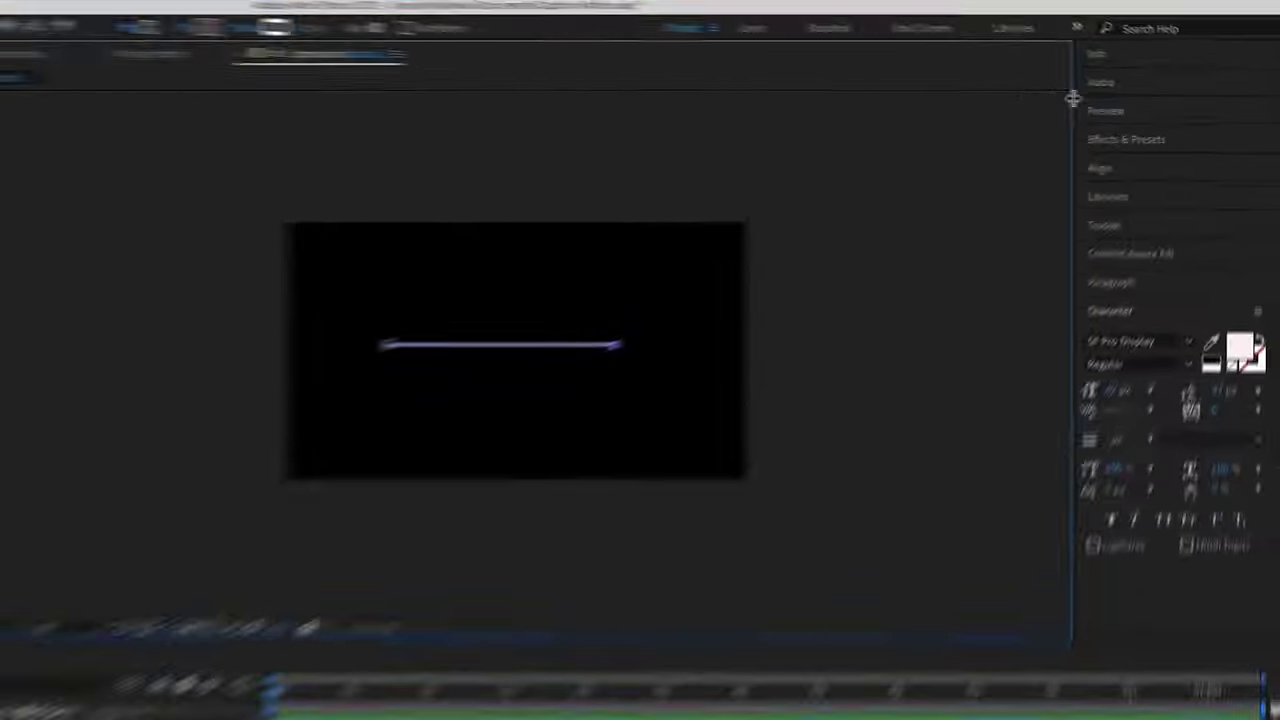
- Center the drawn line horizontally and vertically in the composition
click(1152, 155)
click(1098, 241)
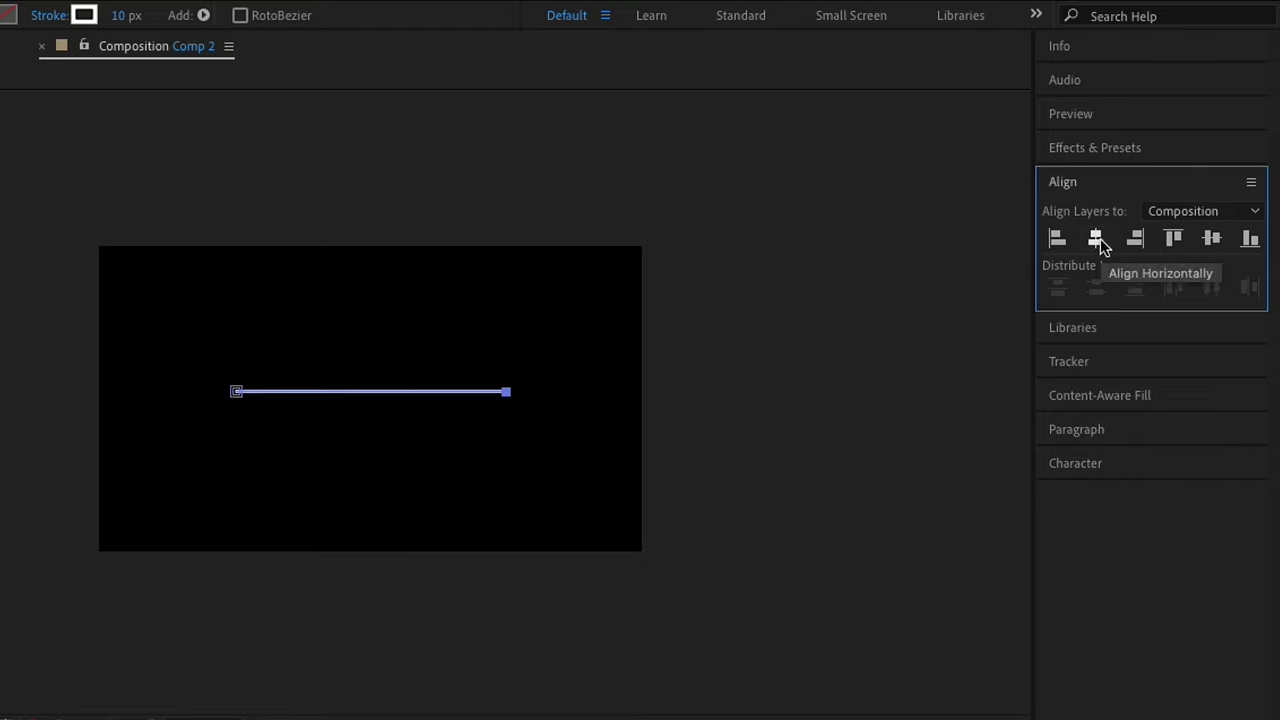
click(1212, 241)
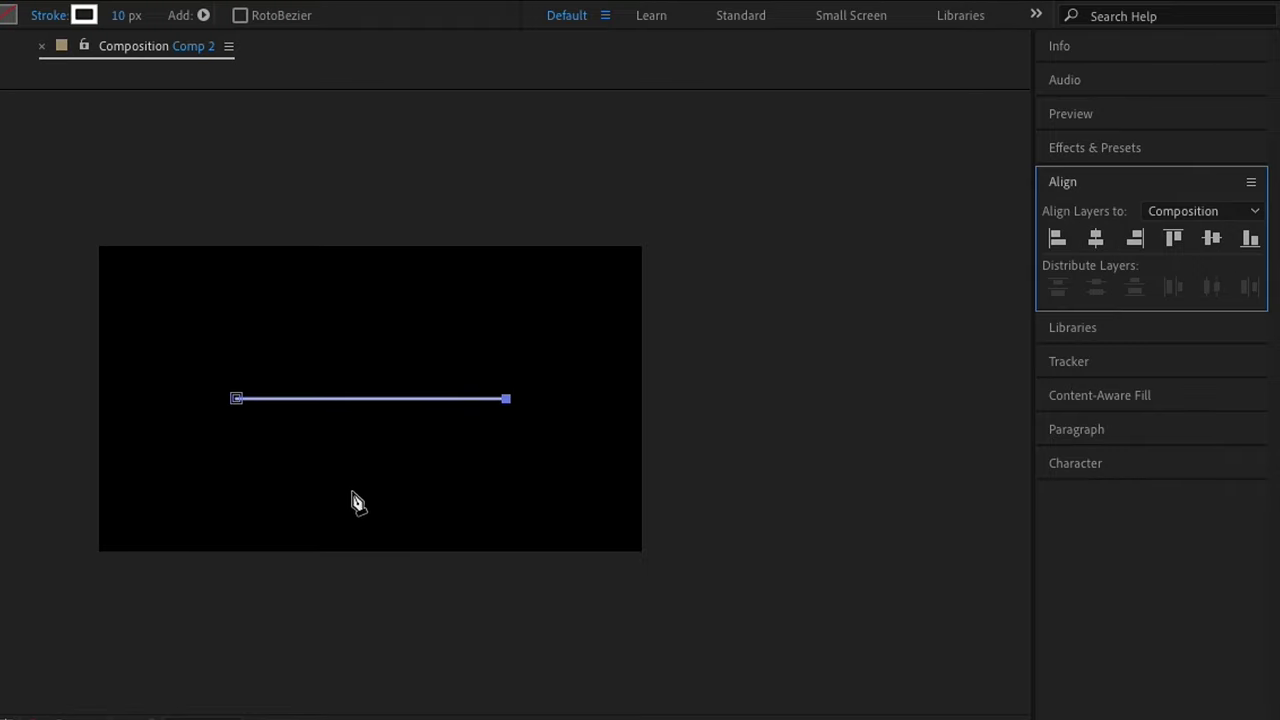
- Switch to the Selection tool and select the line's layer, Shape Layer 1
key(comma)
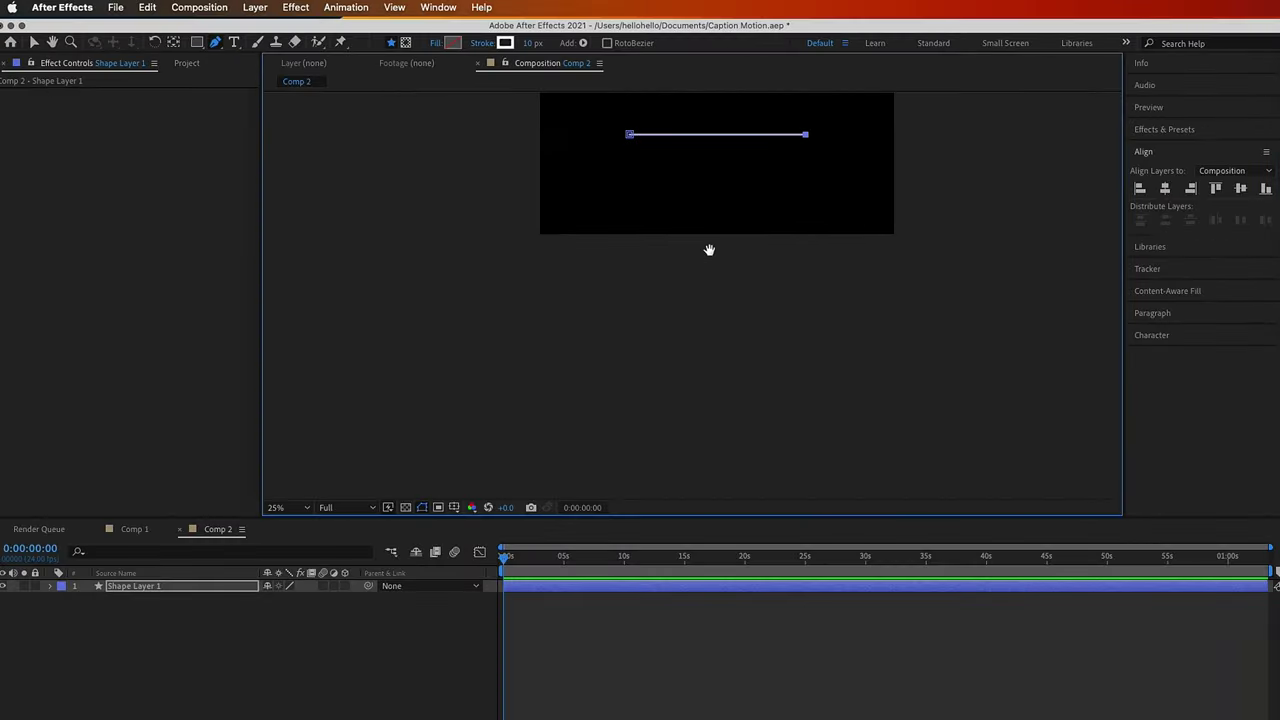
drag(709, 249, 690, 388)
key(comma)
key(g)
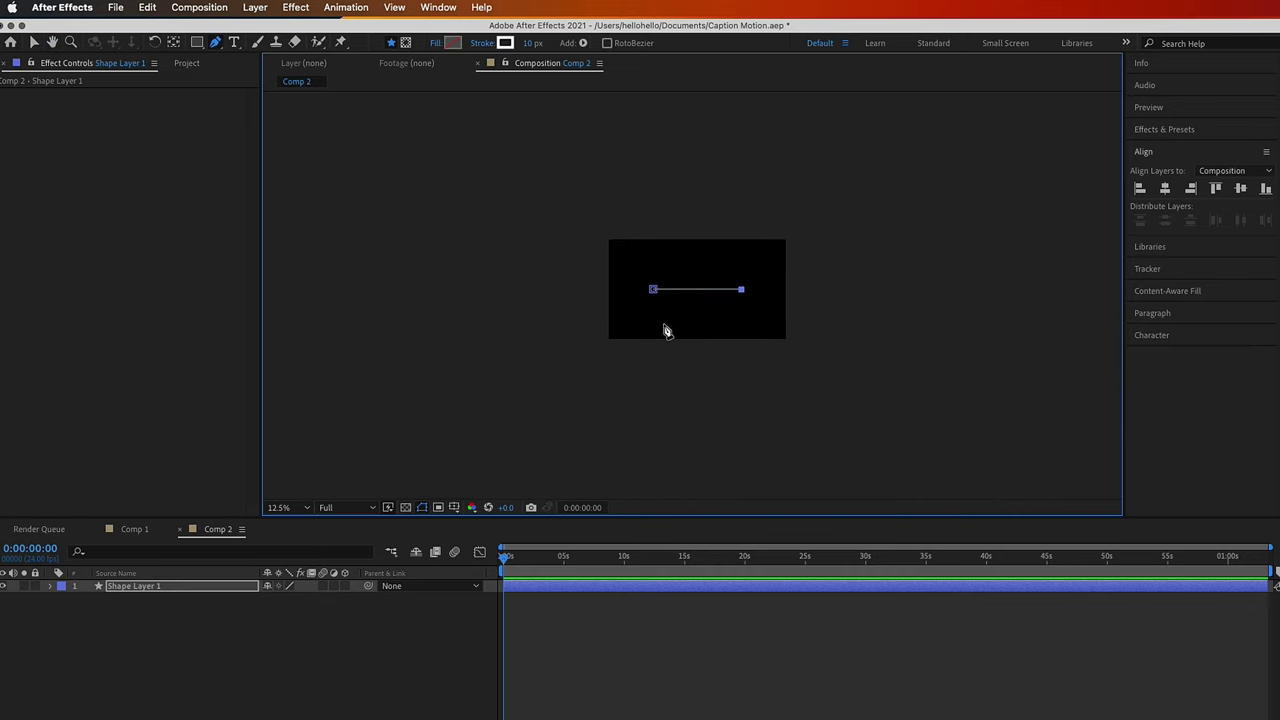
scroll(667, 331, up, 3)
key(h)
mouse_move(697, 269)
mouse_down()
mouse_move(481, 511)
mouse_move(297, 491)
mouse_up()
drag(534, 329, 523, 397)
key(g)
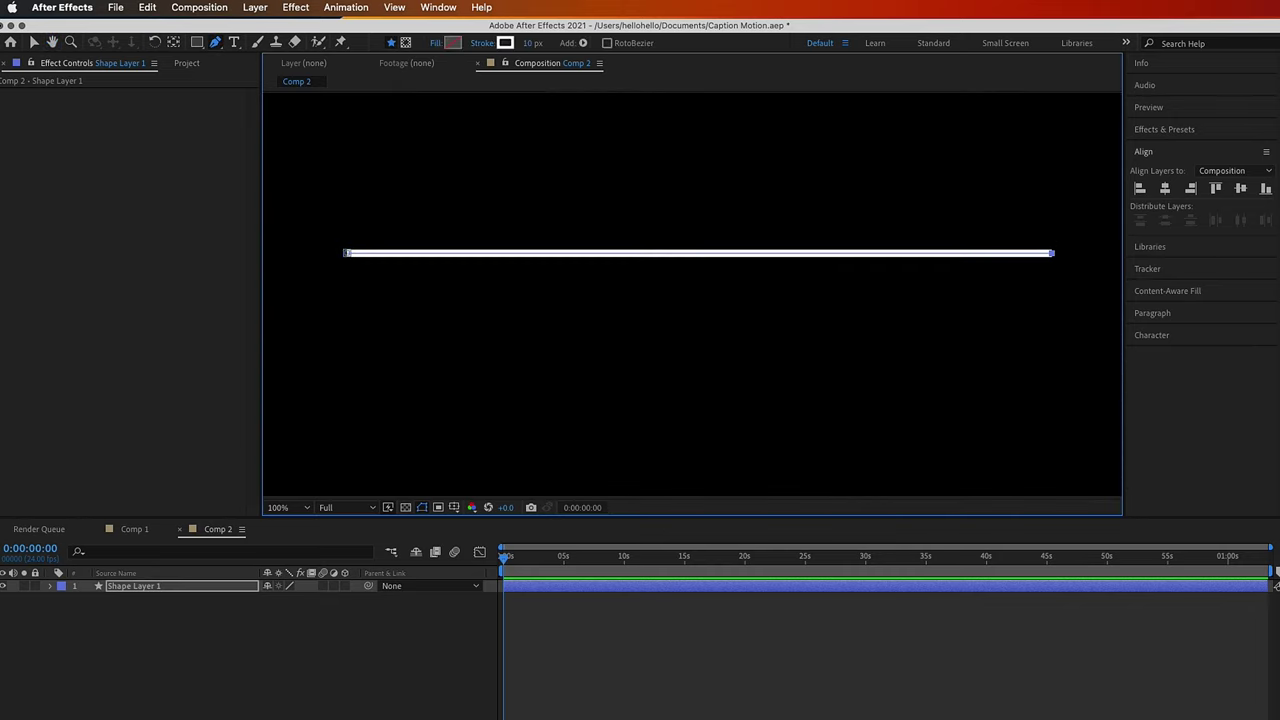
click(188, 680)
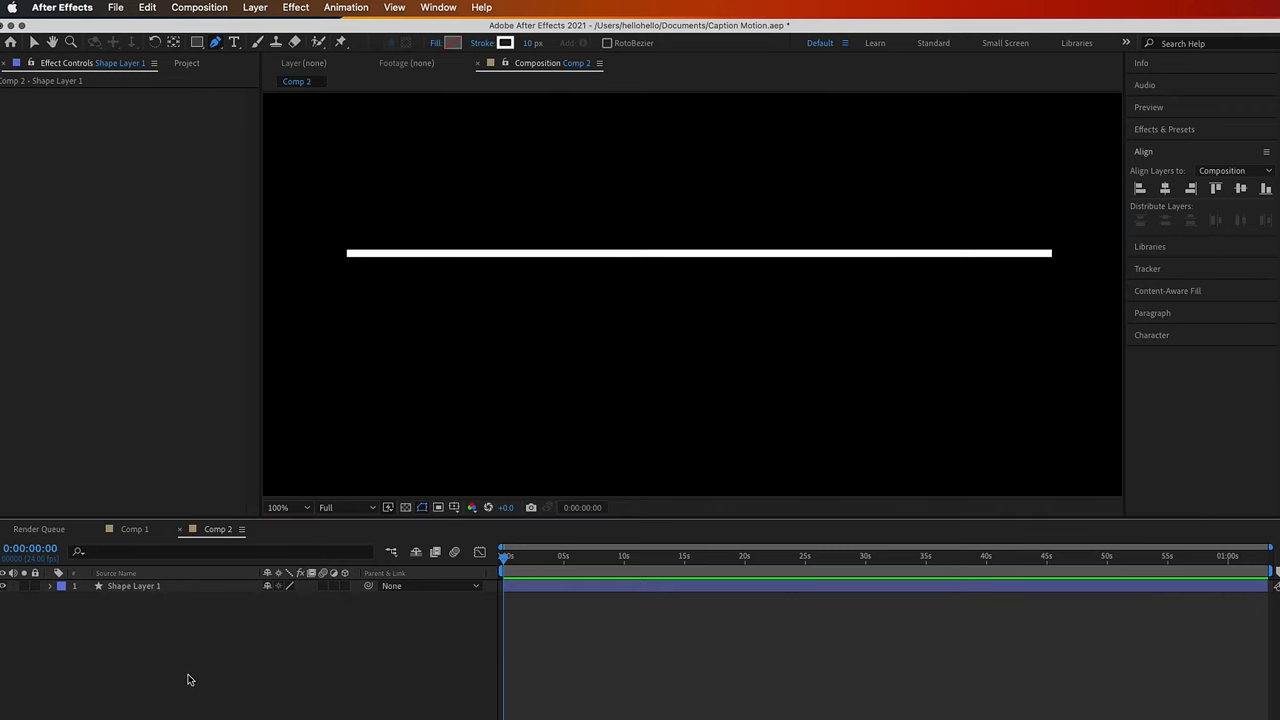
key(v)
click(189, 588)
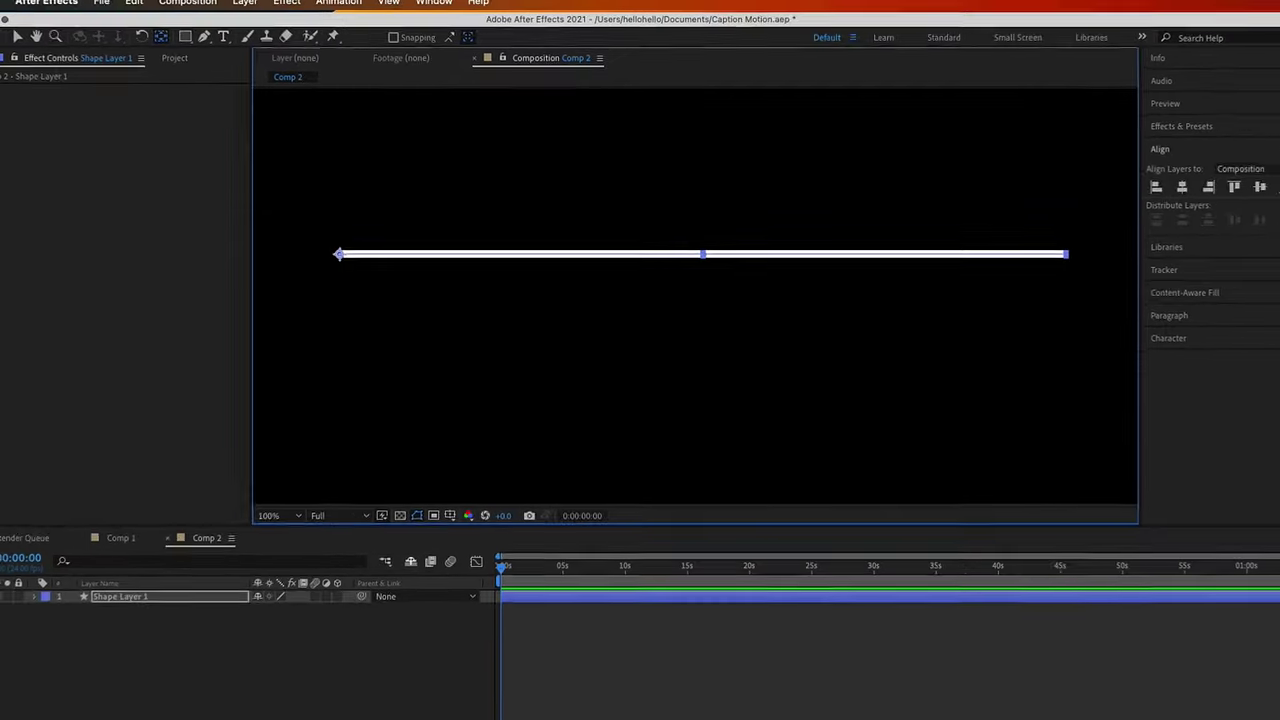
- Duplicate Shape Layer 1 and hide the original line layer
click(292, 698)
click(165, 596)
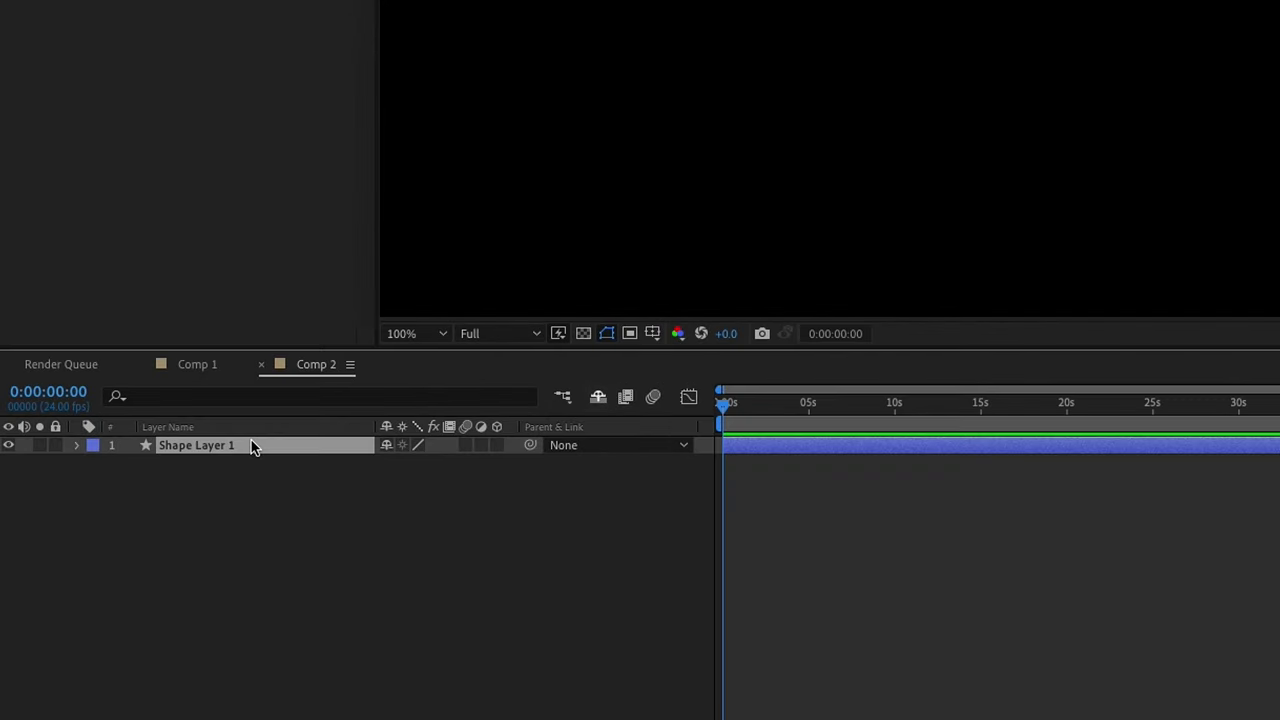
key(ctrl+d)
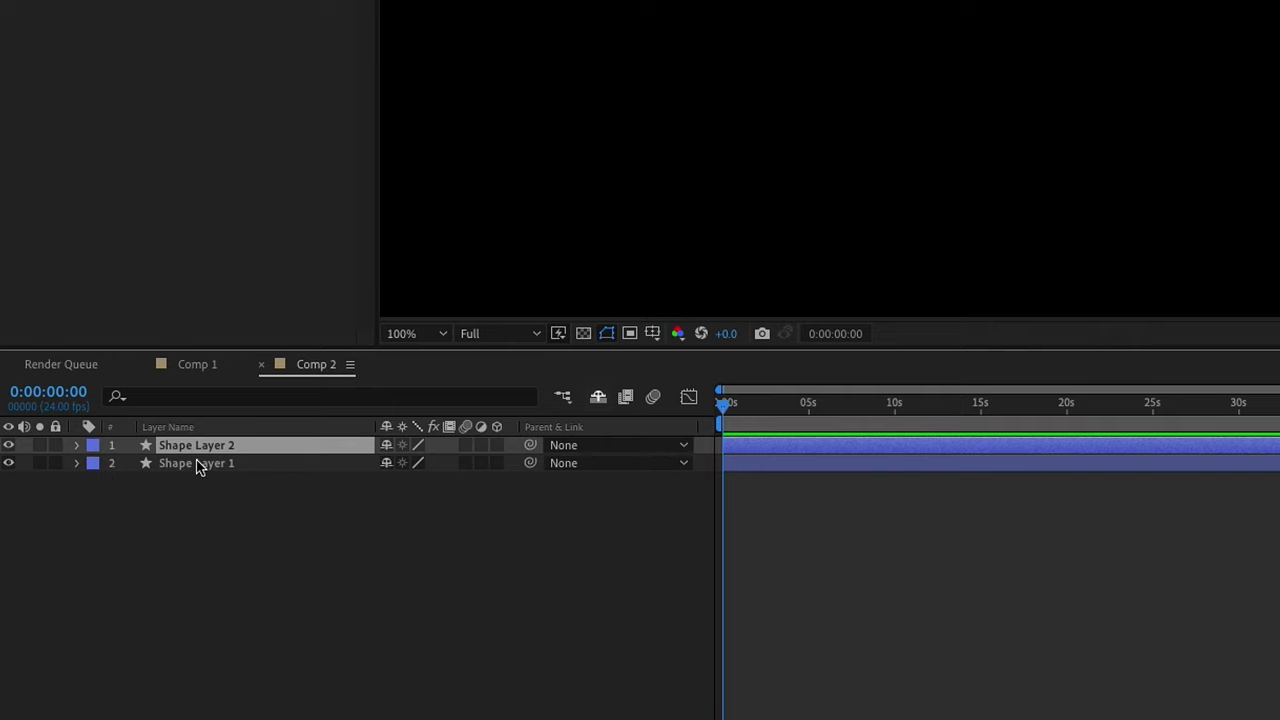
click(8, 463)
click(200, 462)
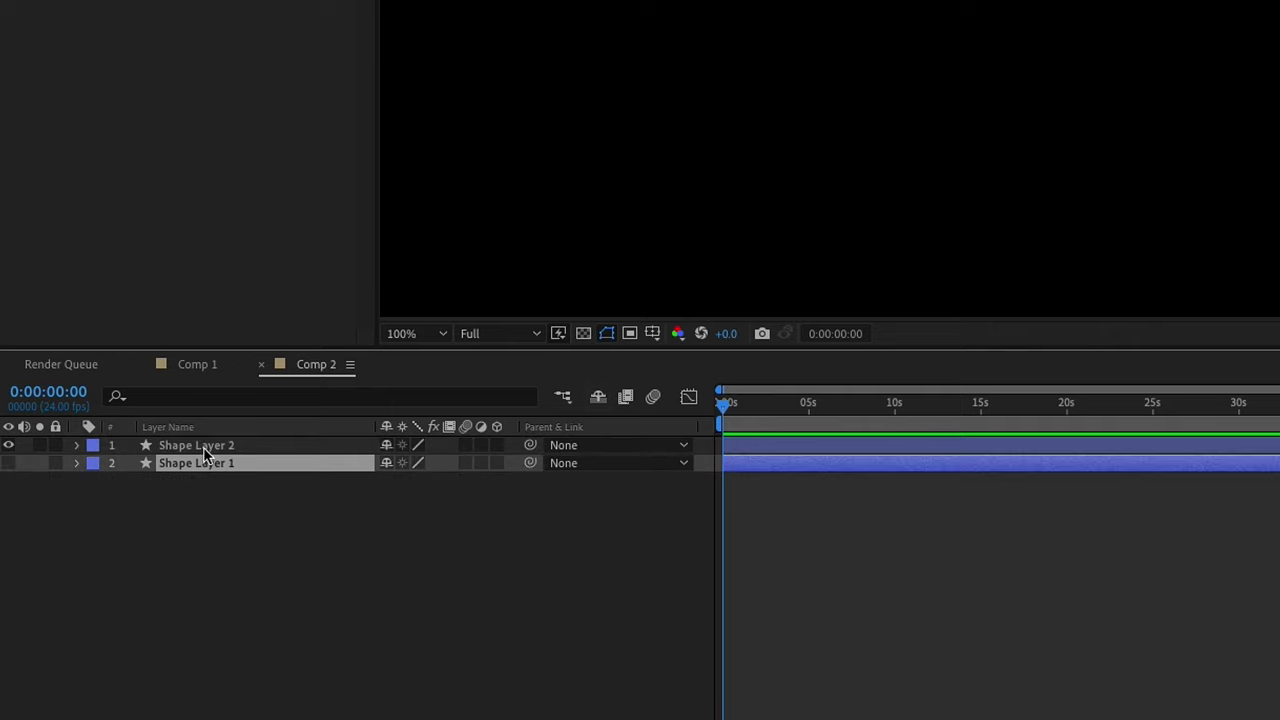
- Start Scale keyframing on Shape Layer 2 at 0:00:00:00 with the horizontal scale set to 0%, leaving the vertical scale at 100%
click(200, 447)
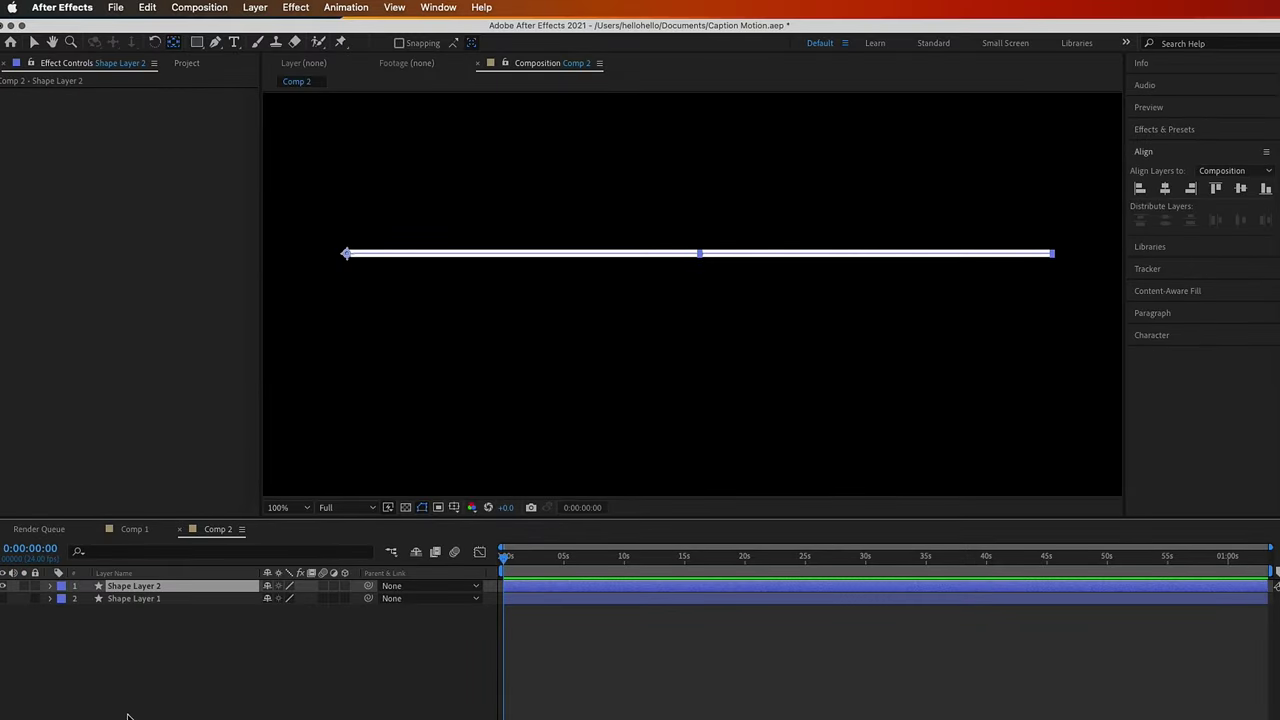
key(s)
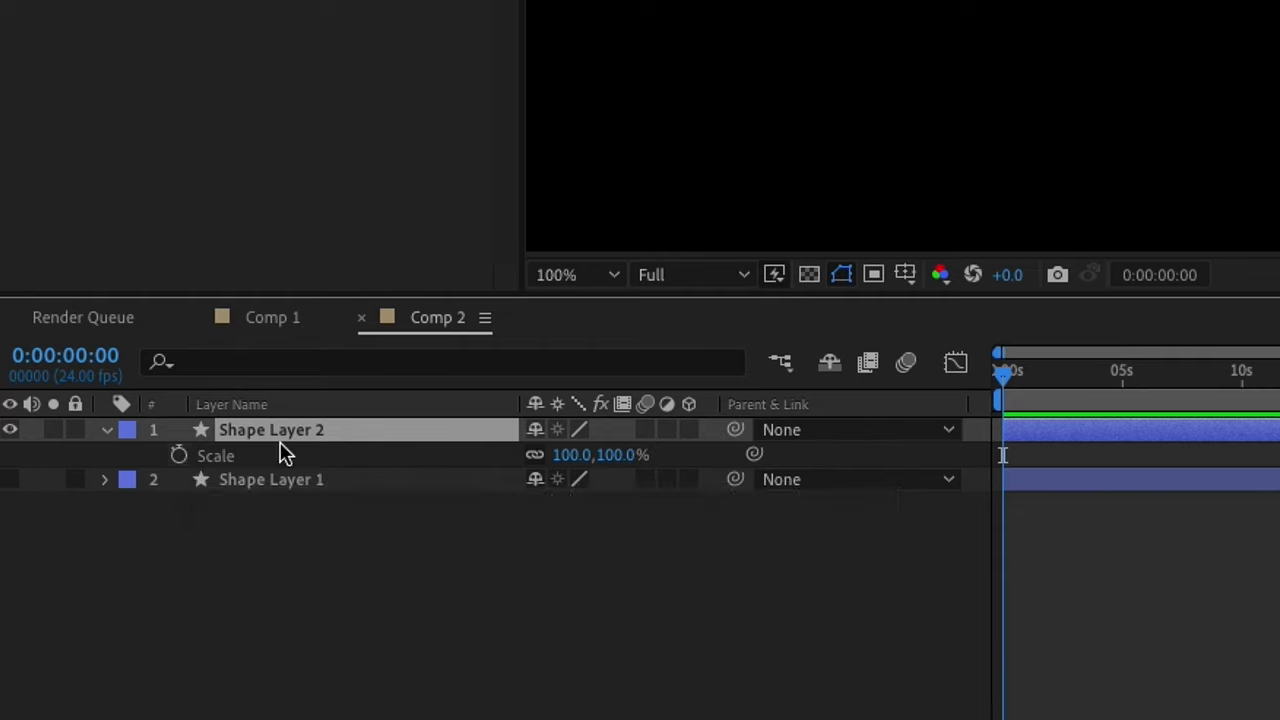
click(184, 455)
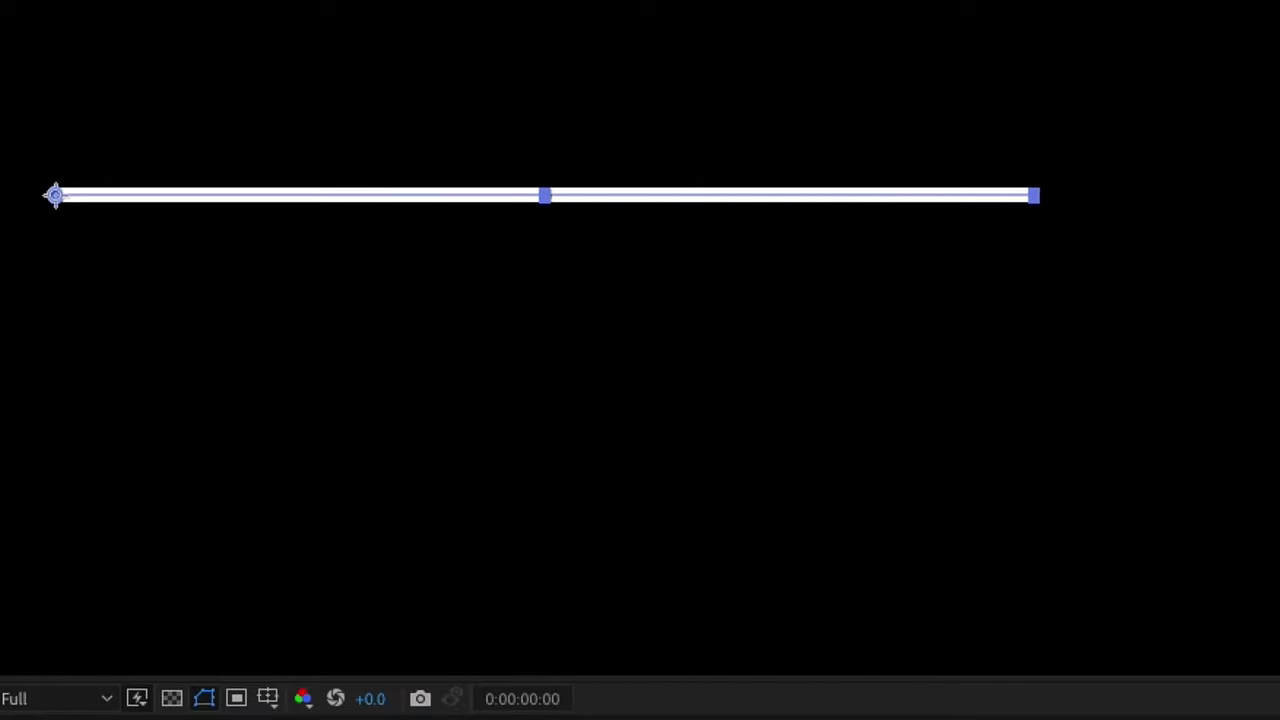
click(565, 456)
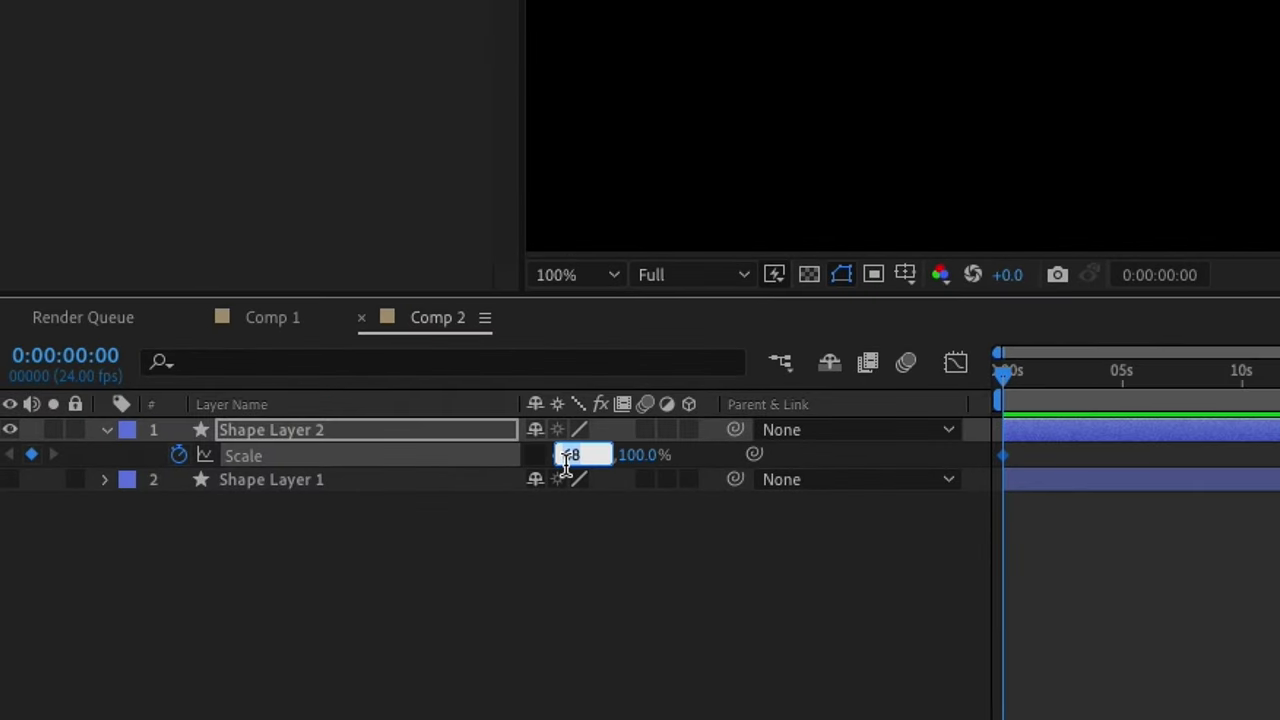
text(0)
key(Return)
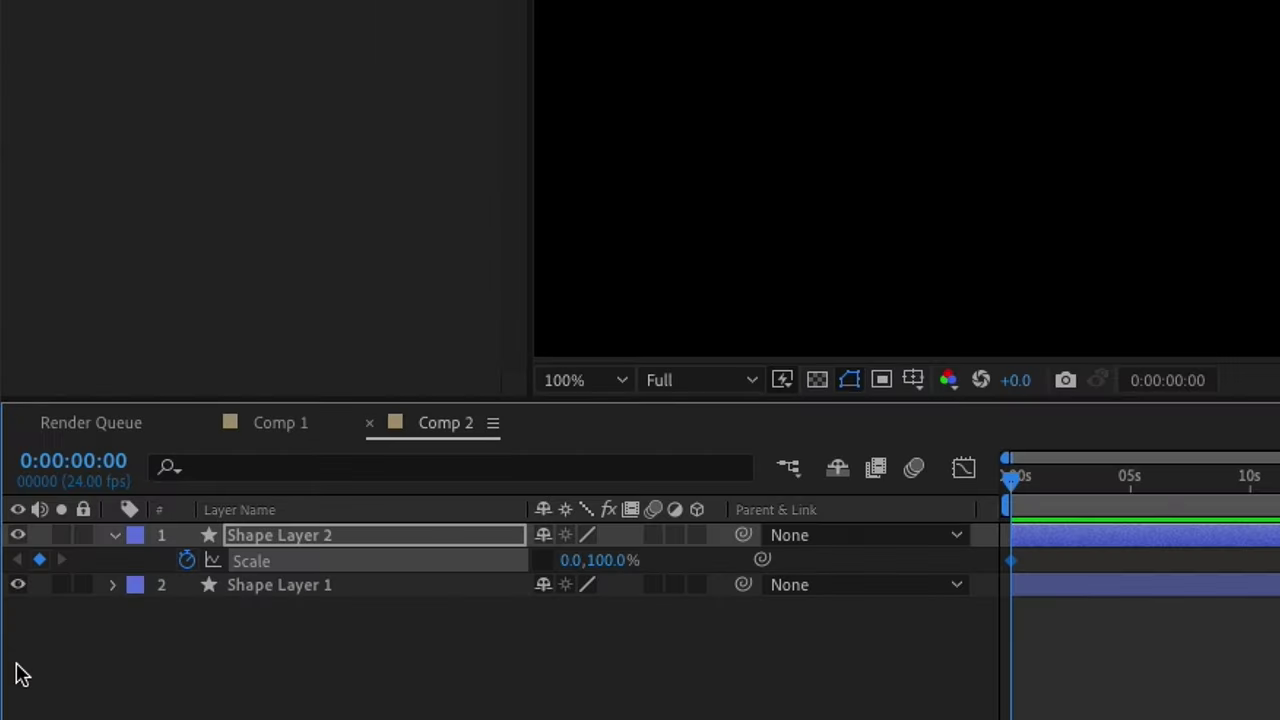
- Set the opacity of Shape Layer 1 to 40% and deselect the layer
click(350, 586)
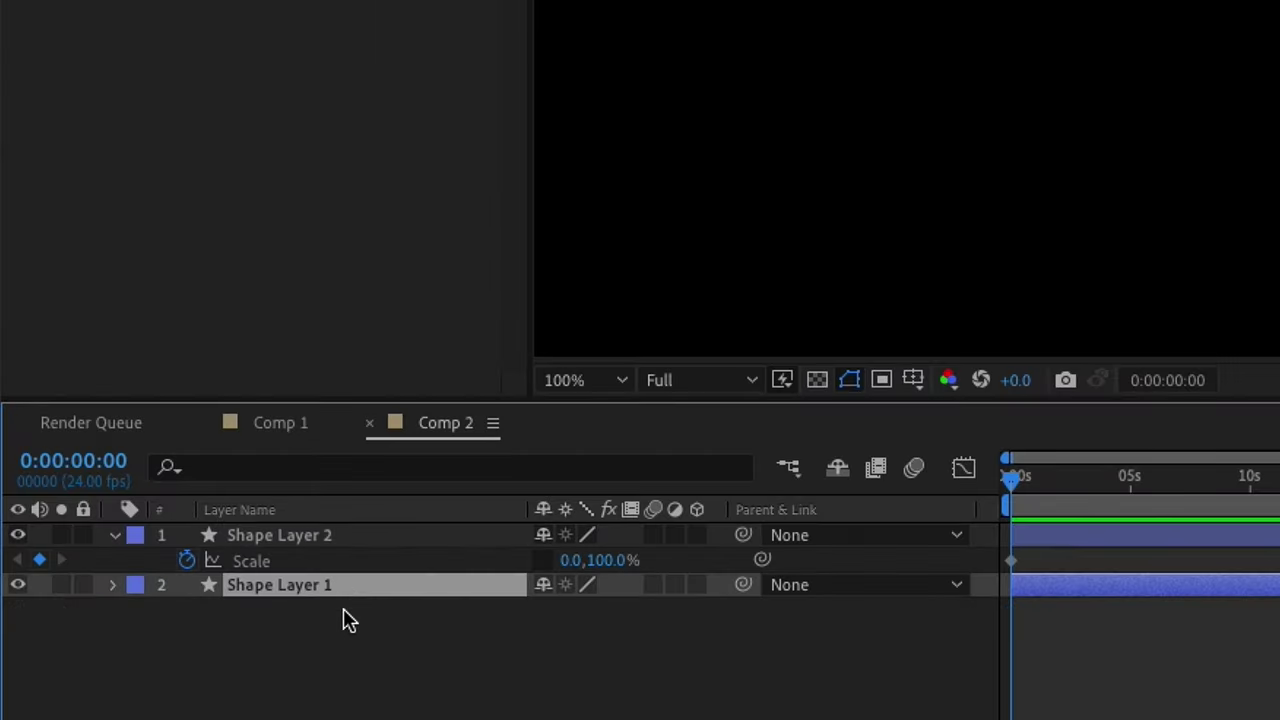
key(t)
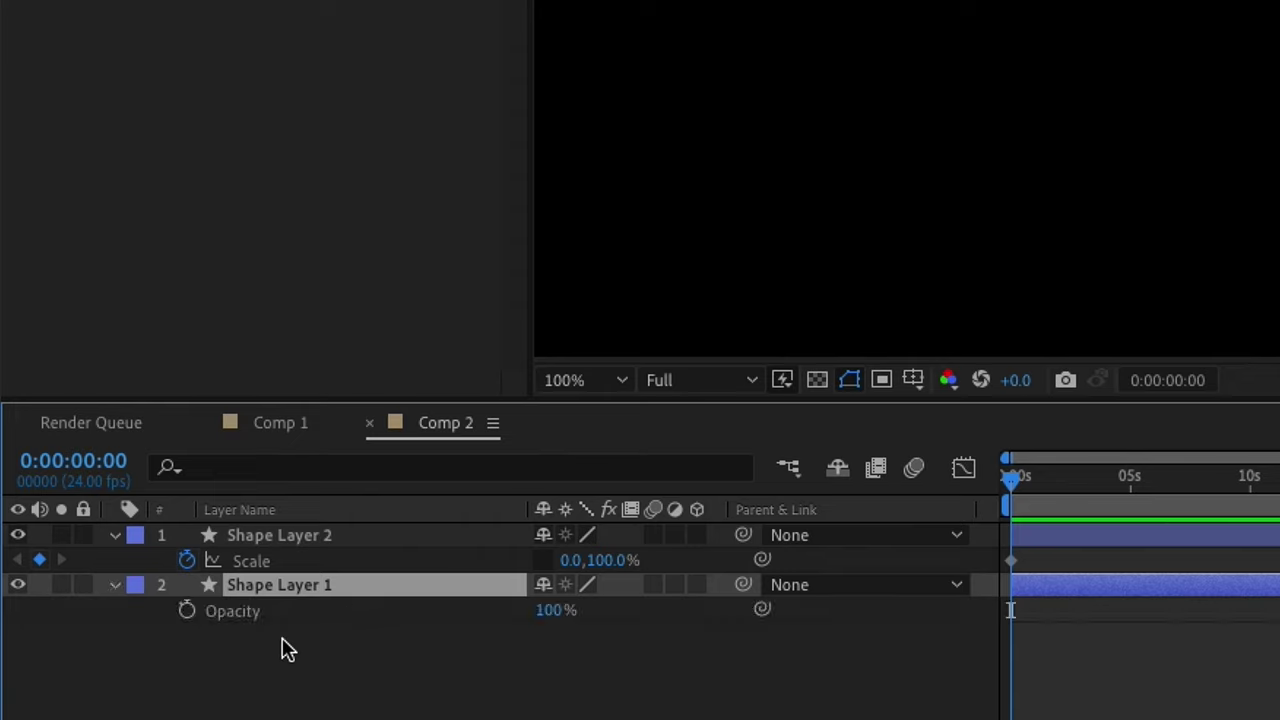
drag(548, 611, 450, 600)
click(552, 609)
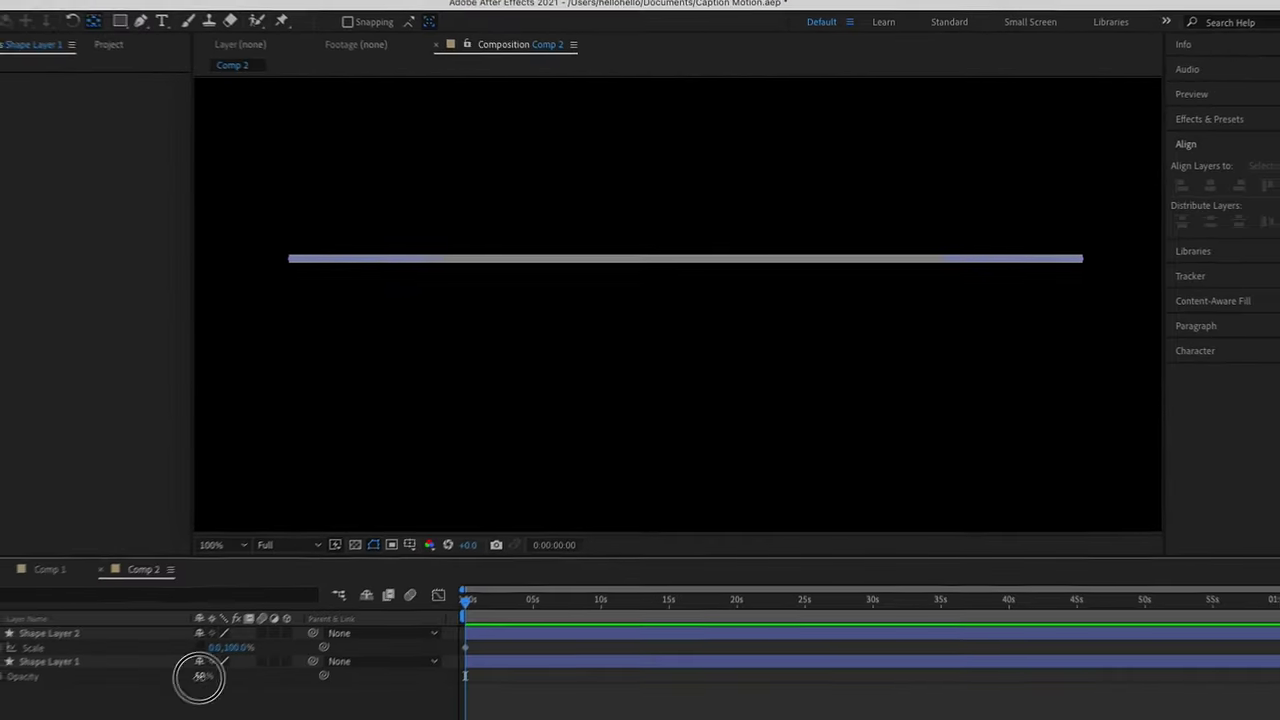
text(40)
key(Return)
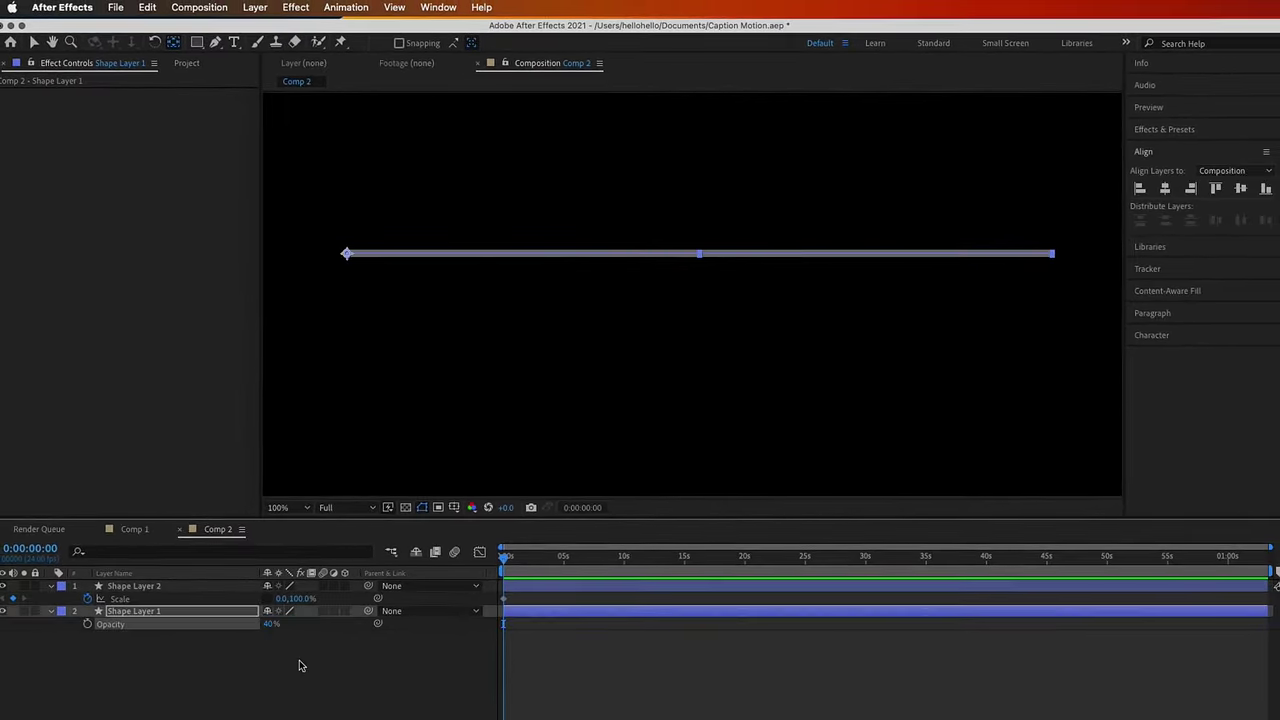
click(296, 697)
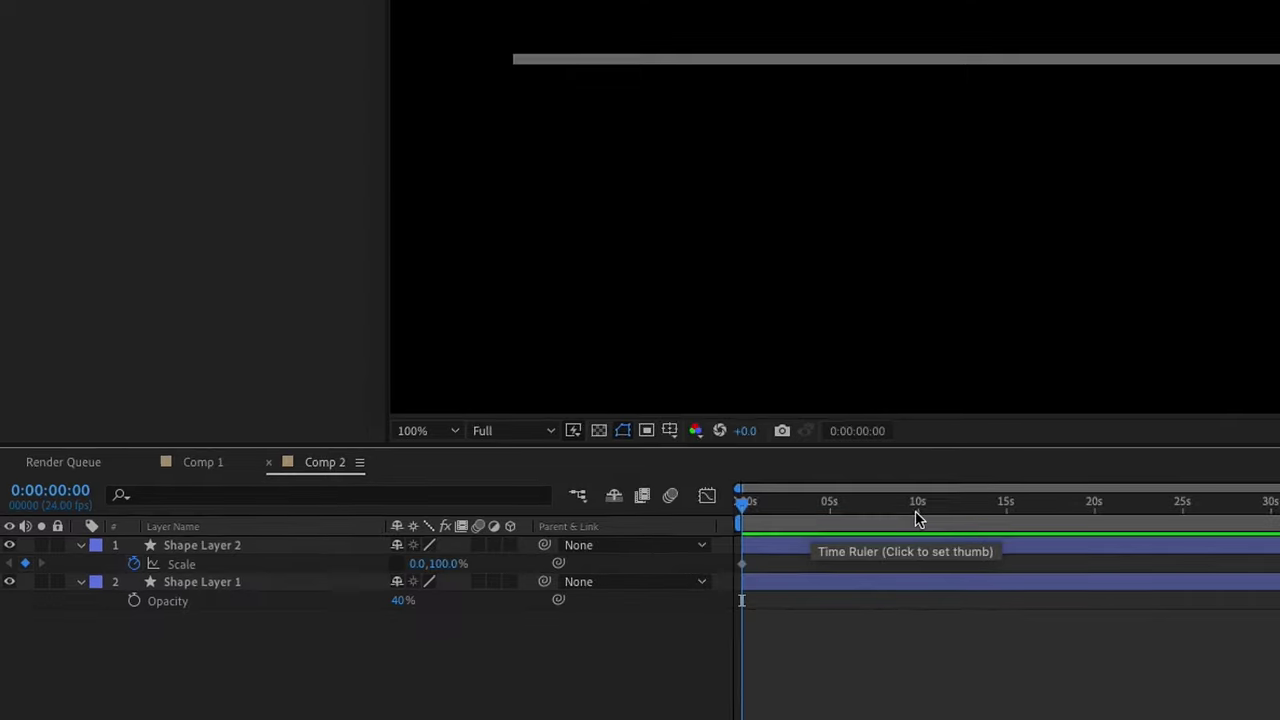
- Add a Scale keyframe at 0:00:10:00 on Shape Layer 2 with the horizontal scale set to 100%
click(918, 512)
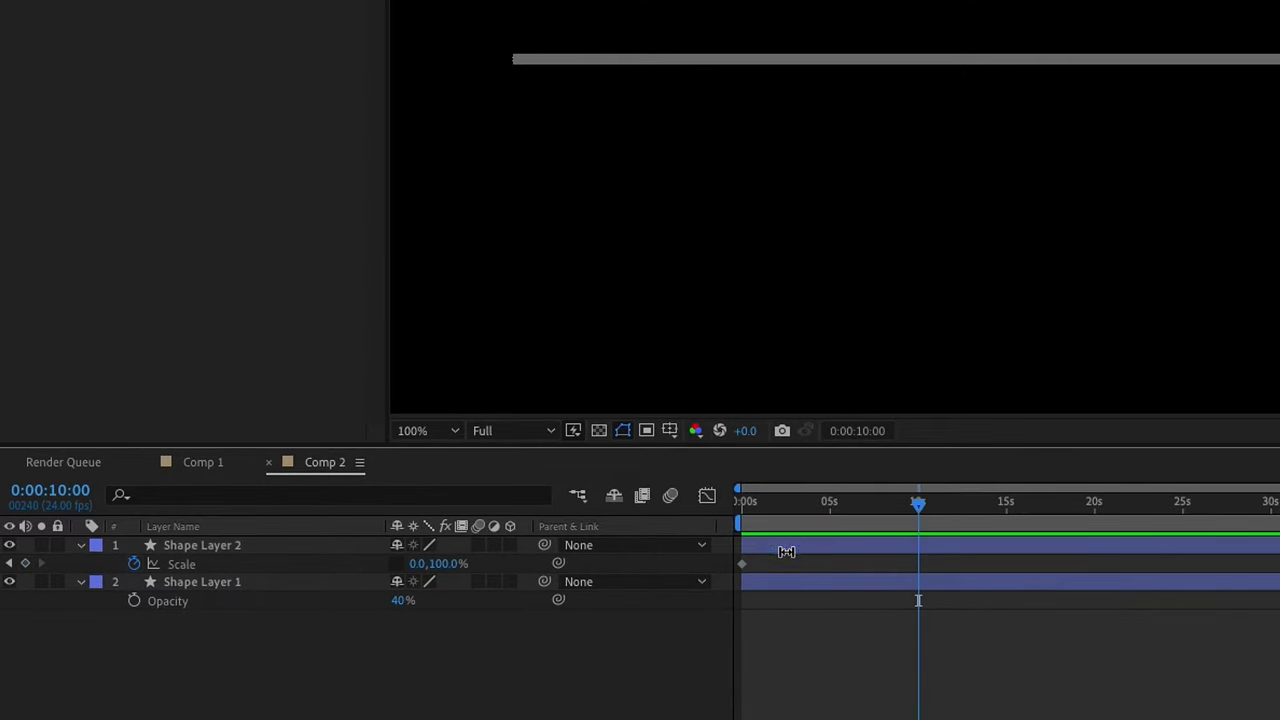
click(786, 551)
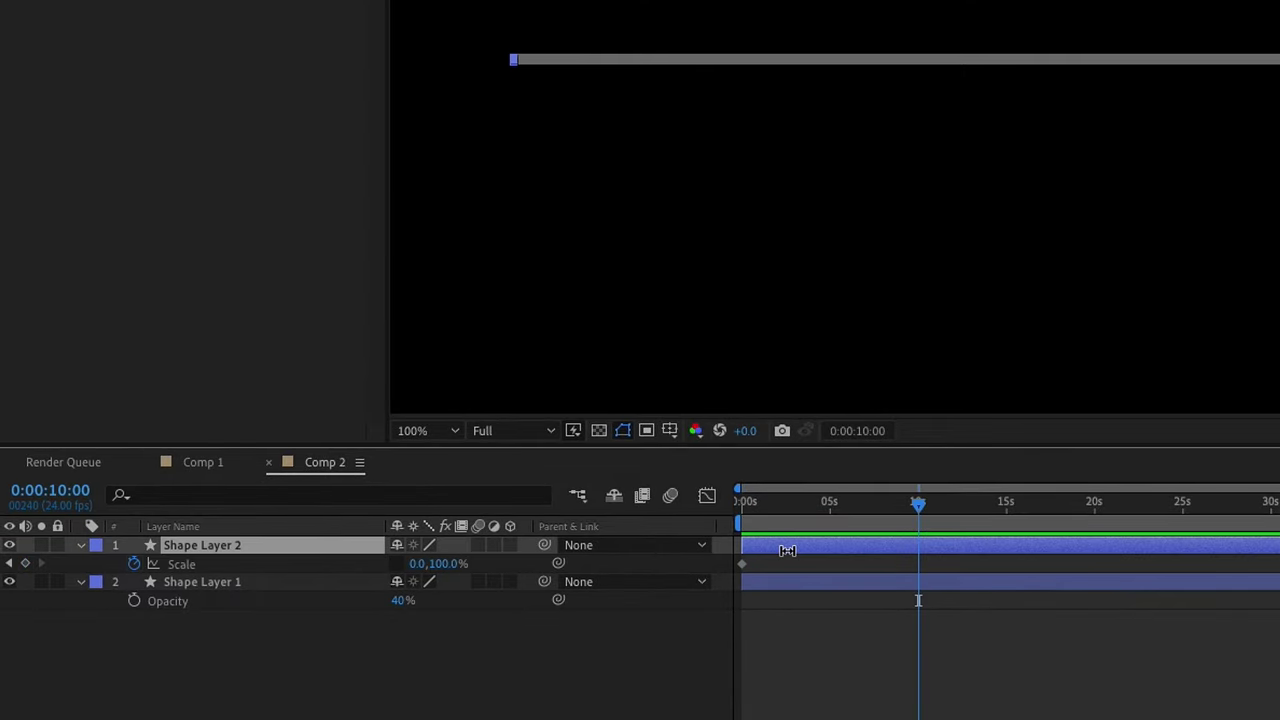
click(421, 564)
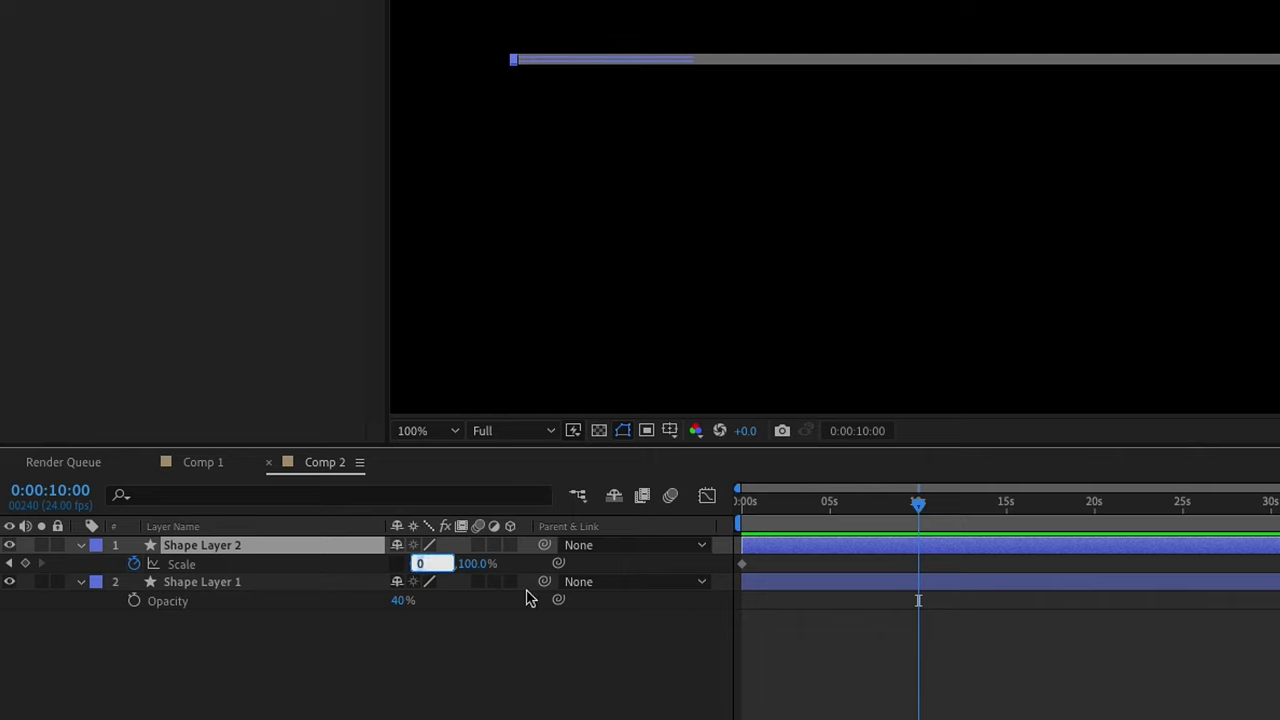
key(Return)
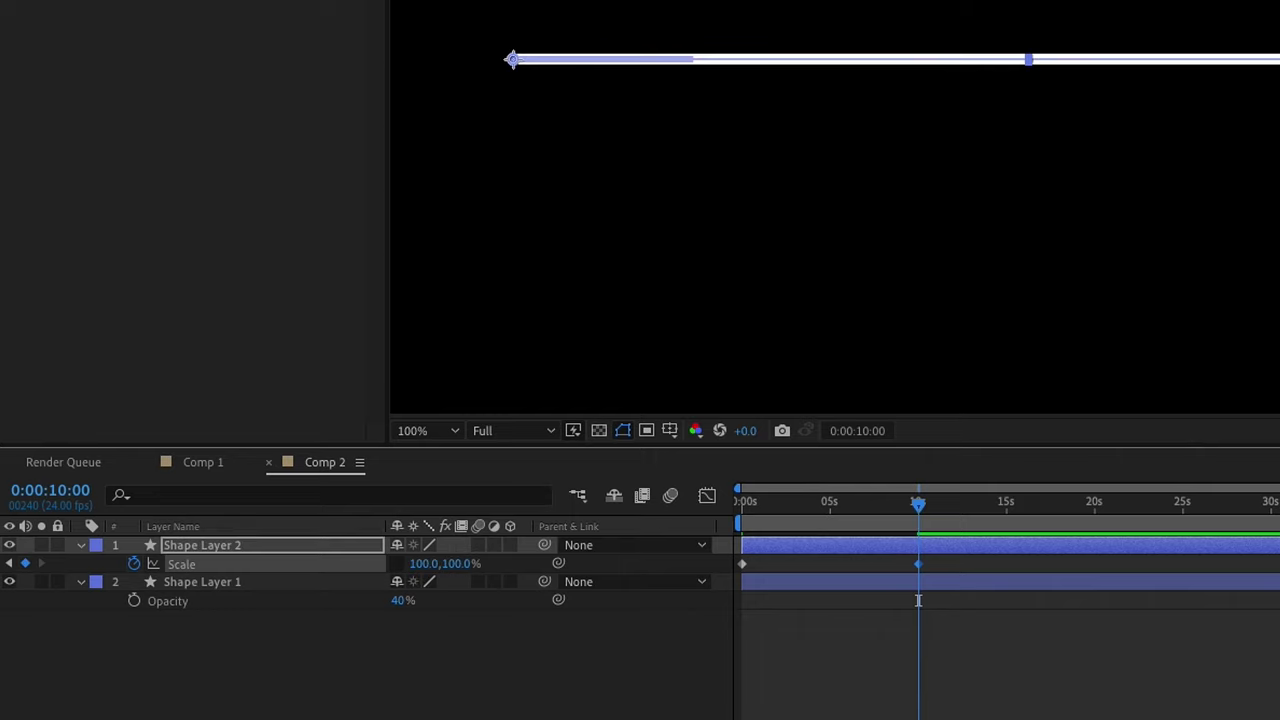
- Preview the bar's scale animation from the start of the composition and return the current time to 0:00:00:00
drag(763, 504, 706, 494)
key(space)
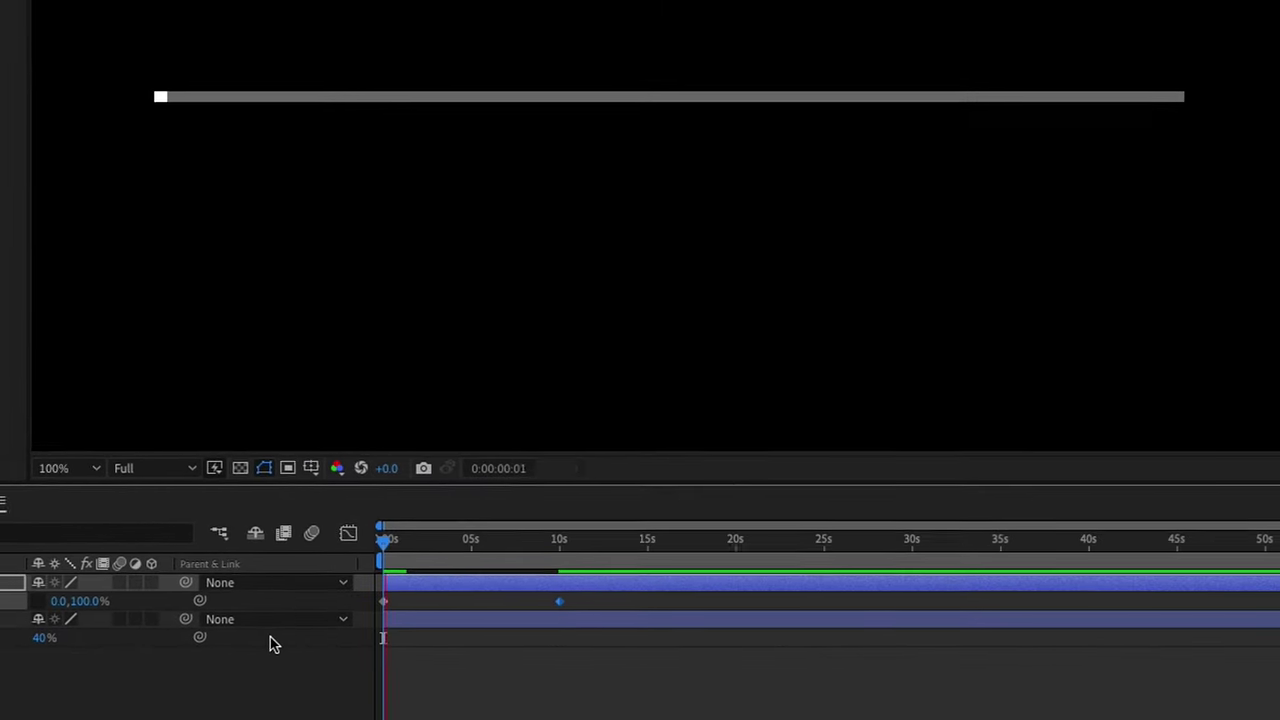
key(space)
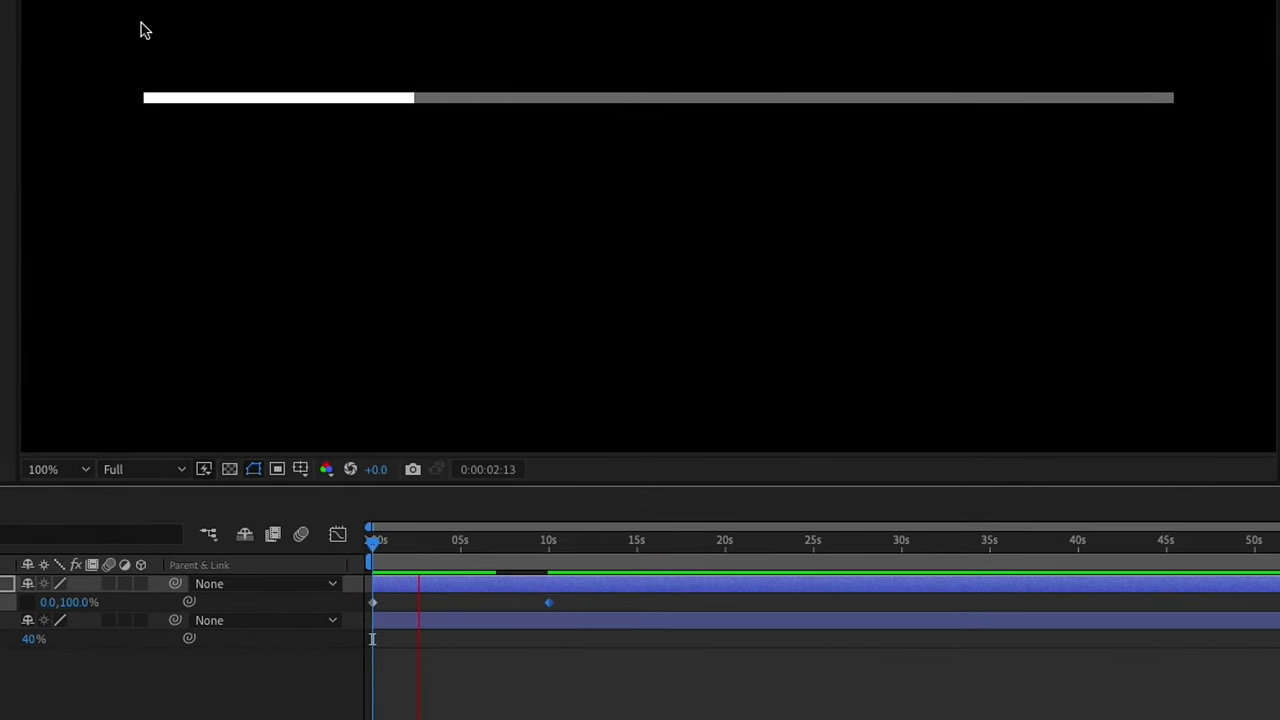
key(space)
drag(441, 541, 343, 540)
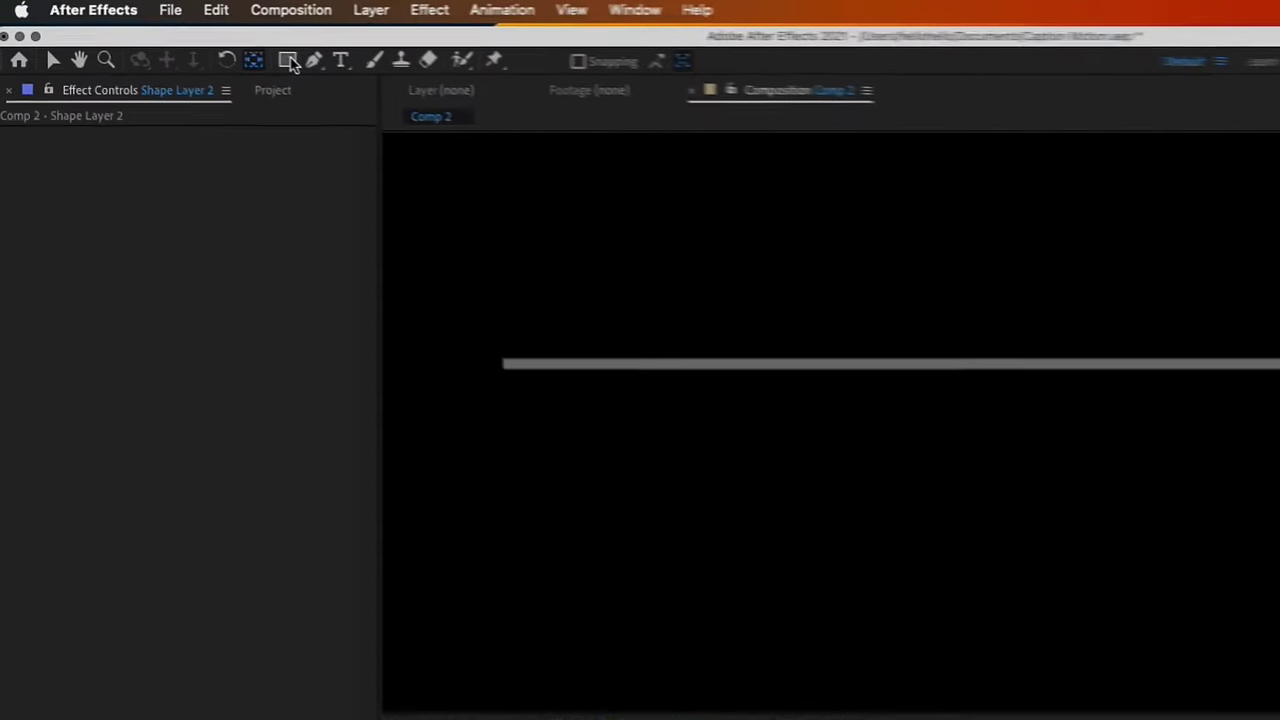
- Draw a small circle with the Ellipse Tool over the starting end of the progress line
click(198, 44)
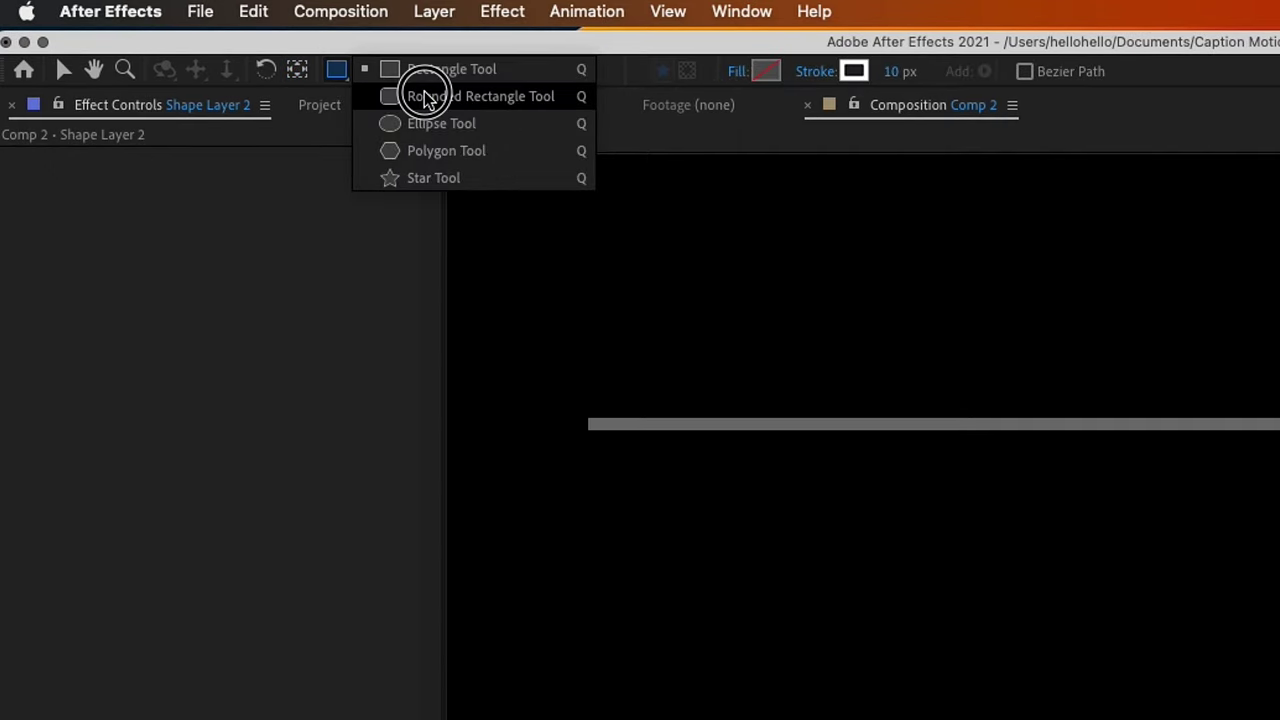
click(441, 123)
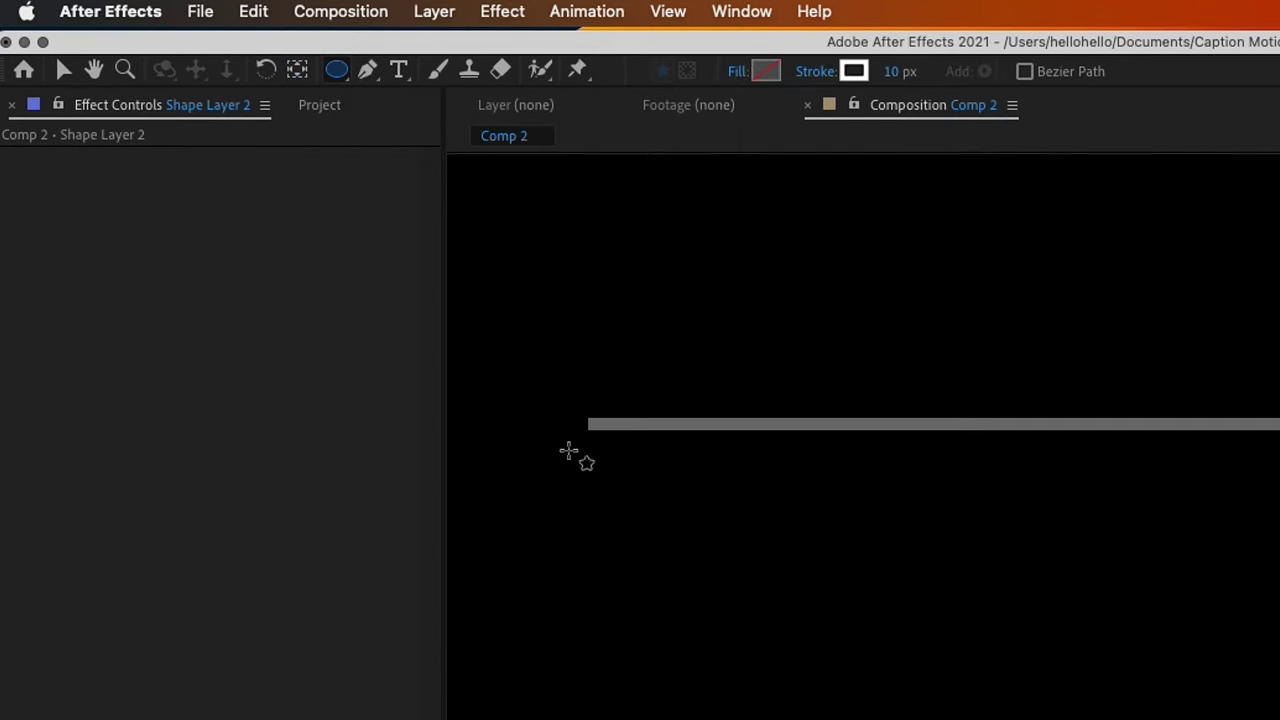
key(comma)
key(period)
key(period)
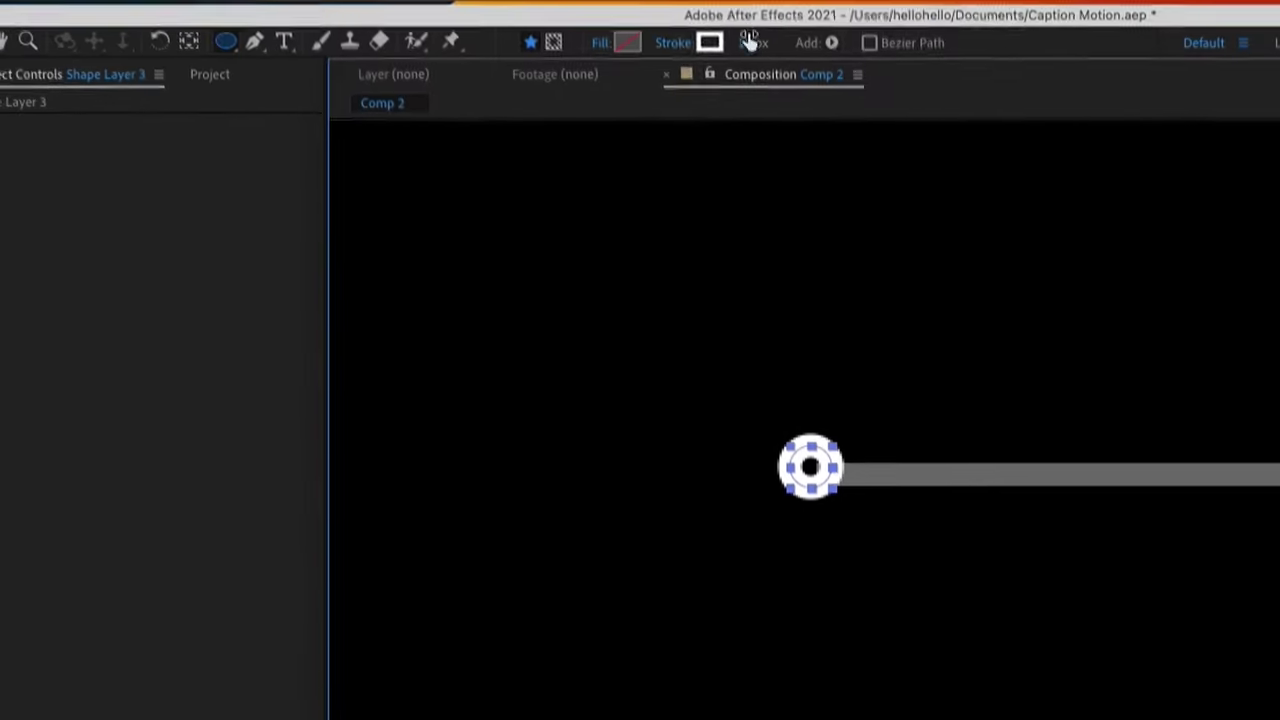
- Remove the circle's stroke and give it a solid white fill
click(677, 69)
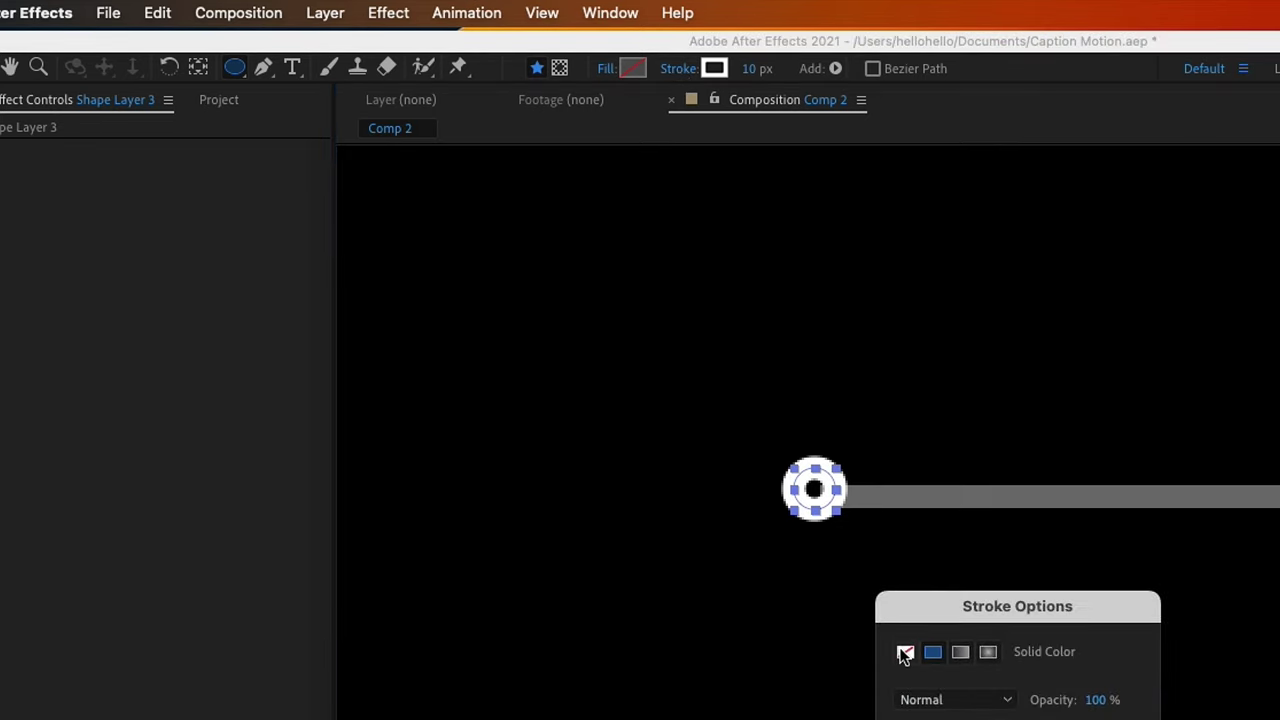
click(906, 652)
key(Return)
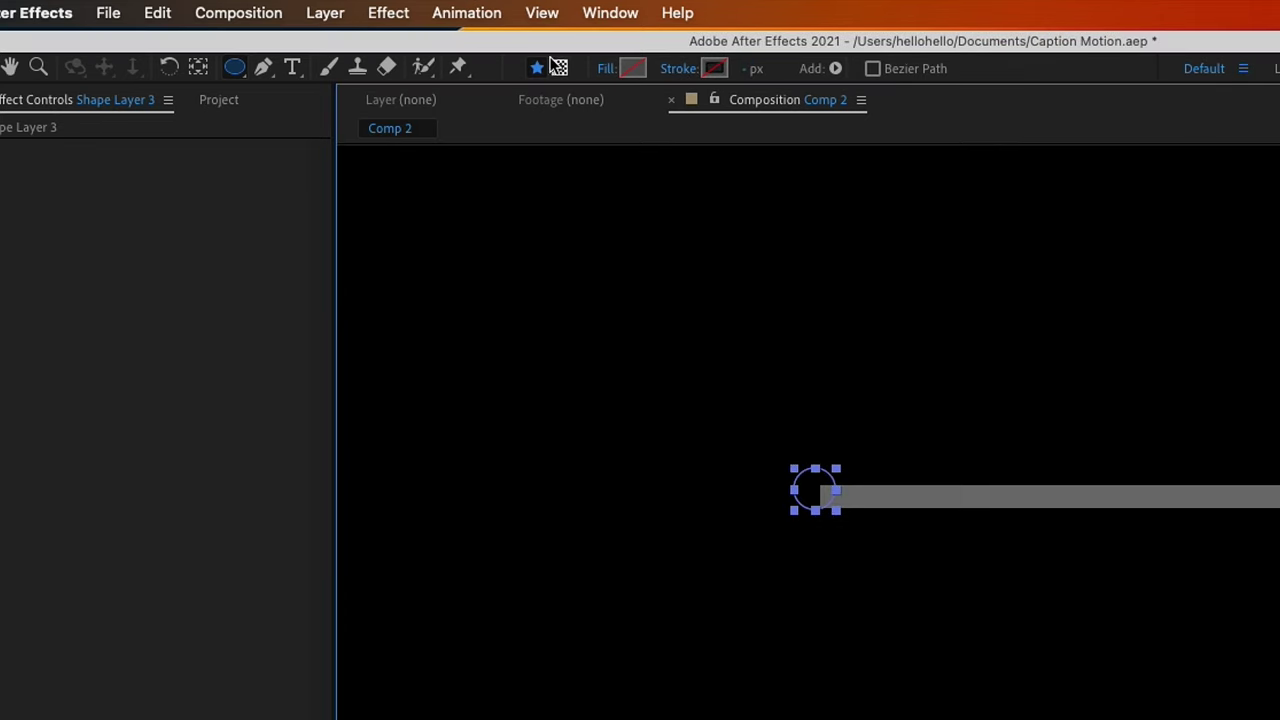
click(606, 69)
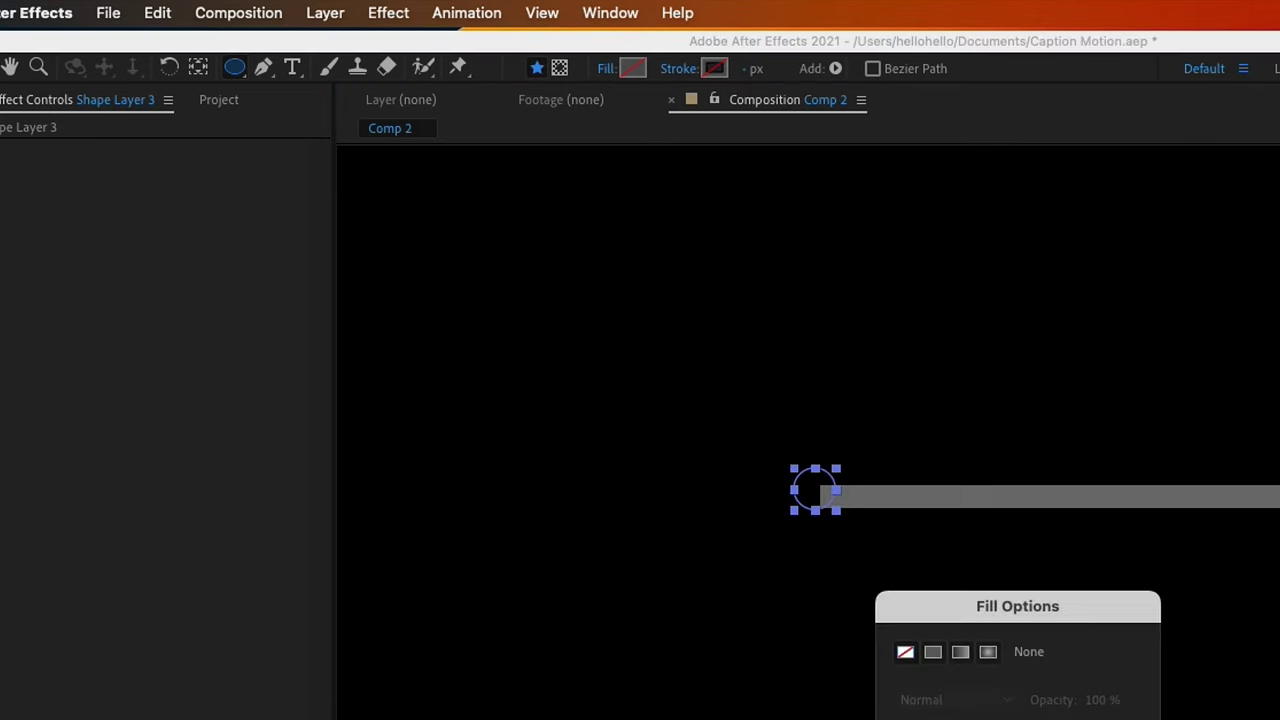
click(933, 652)
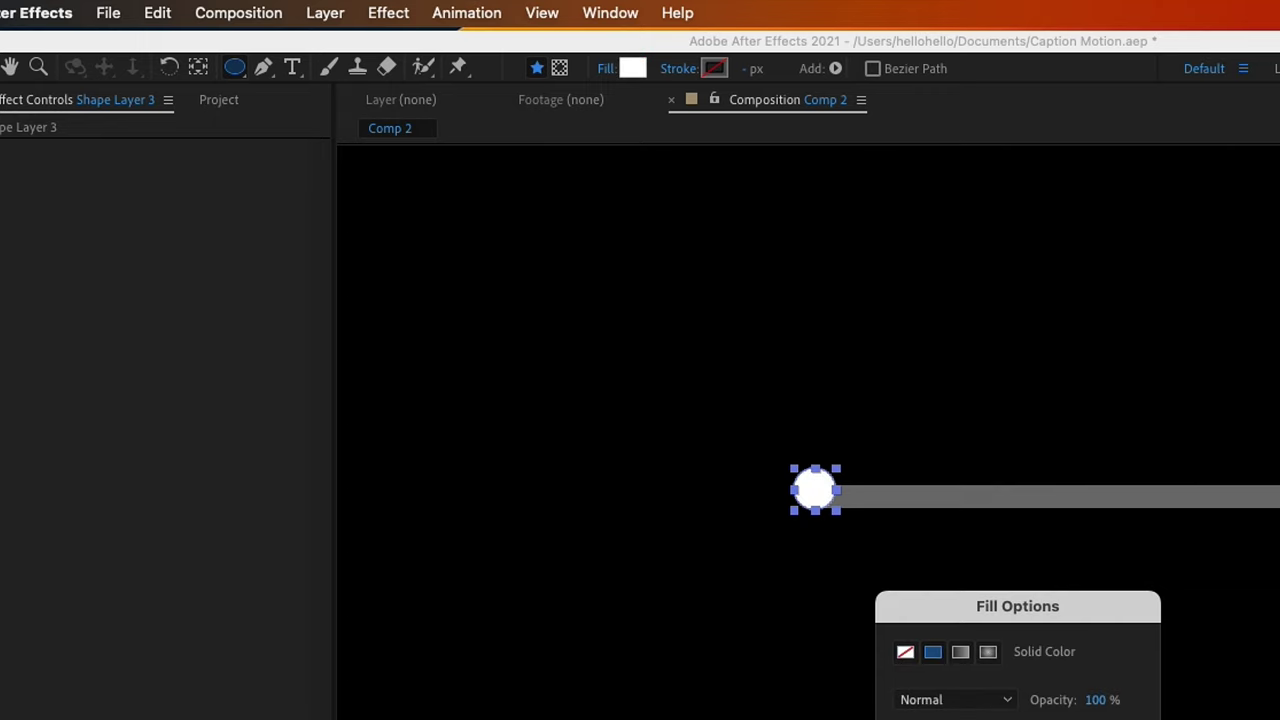
key(Return)
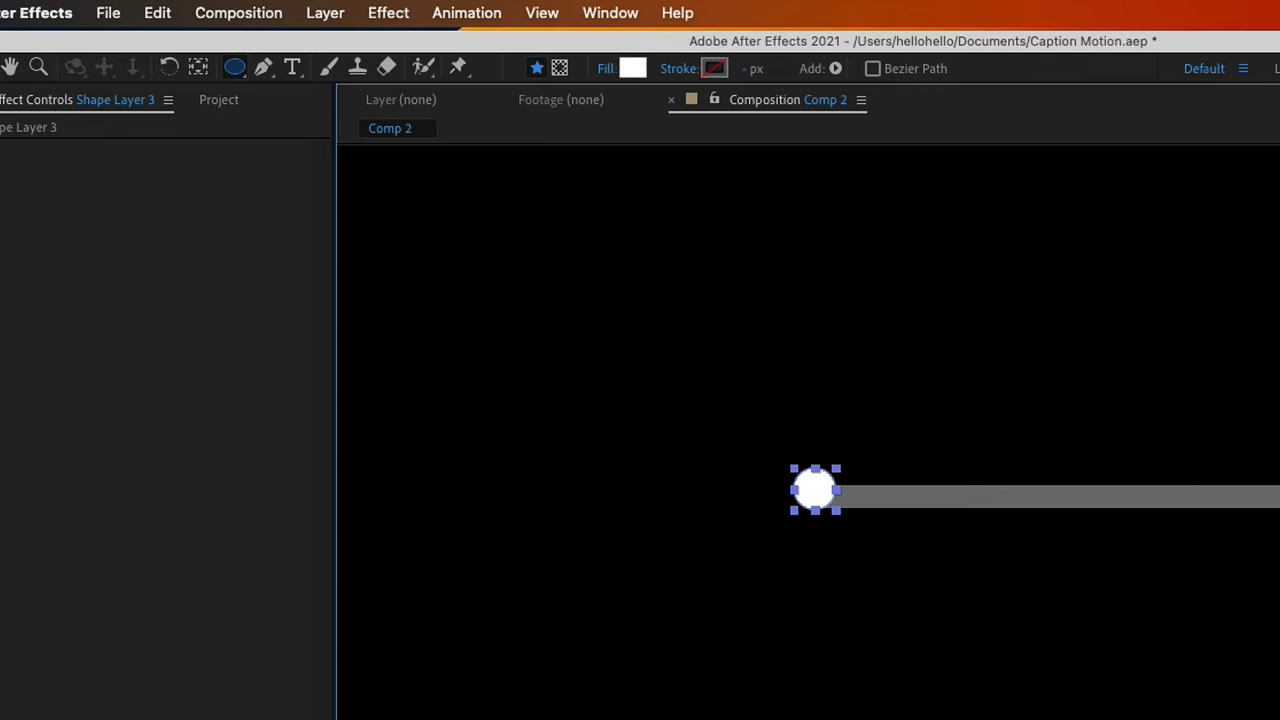
- Move the circle so it is vertically centred on the starting end of the line, and deselect it
key(v)
drag(812, 479, 823, 487)
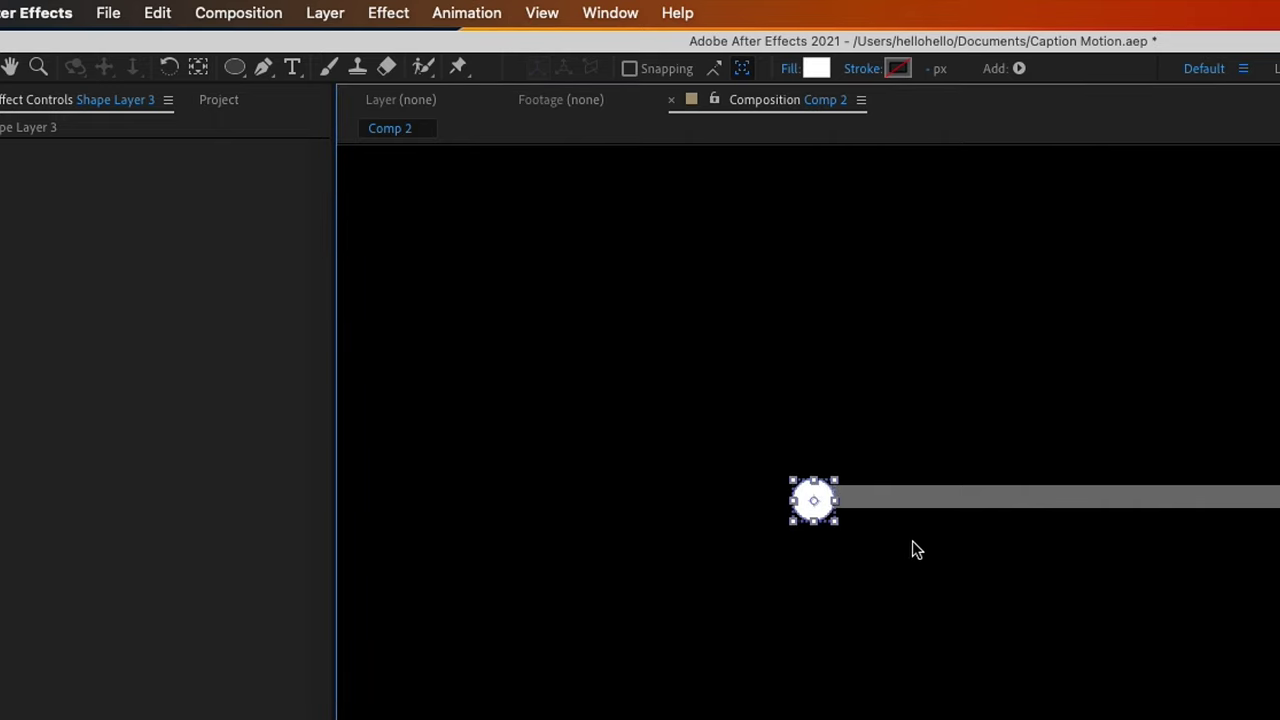
scroll(913, 548, down, 4)
key(space)
drag(973, 539, 897, 563)
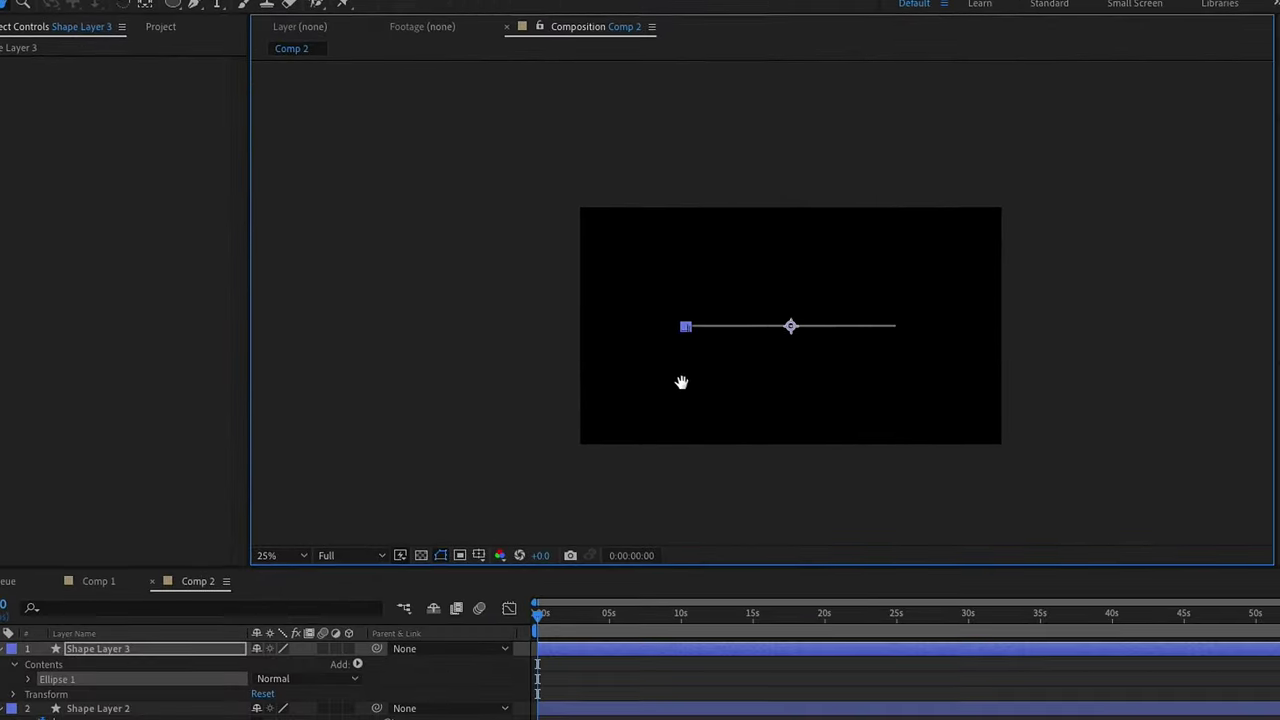
click(473, 675)
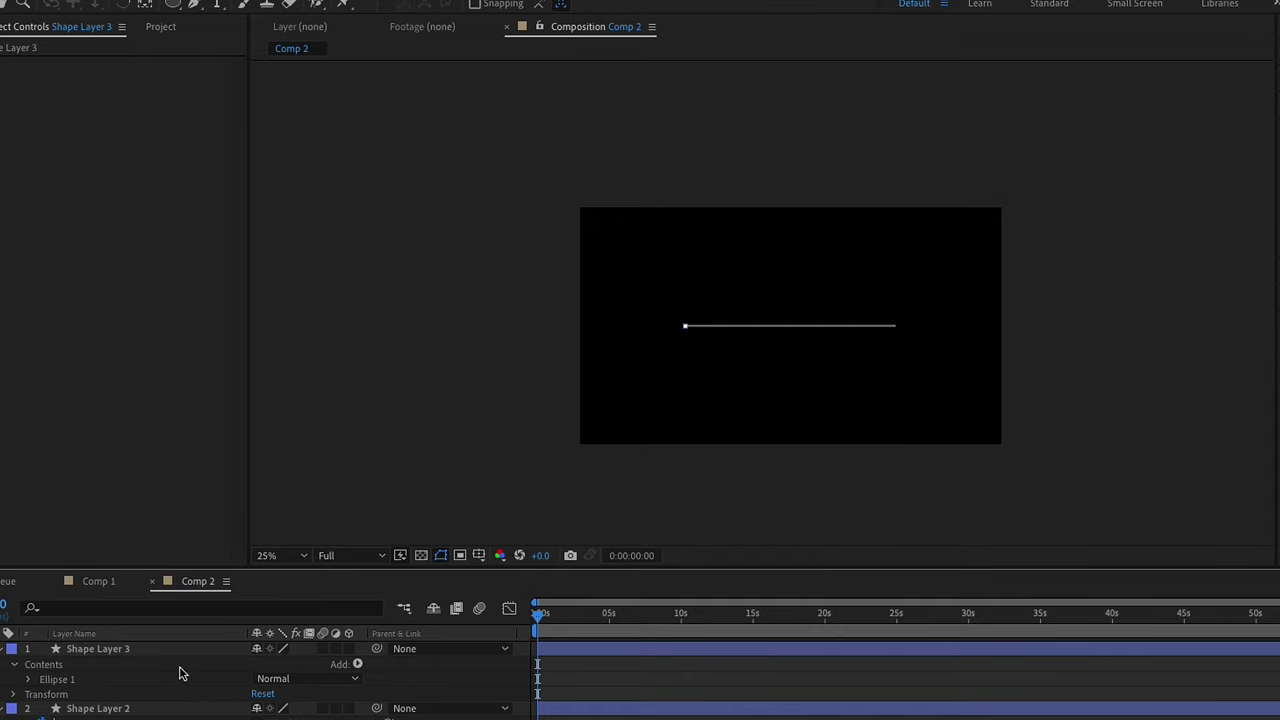
- Rename Shape Layer 3 as Circle
click(136, 640)
click(122, 650)
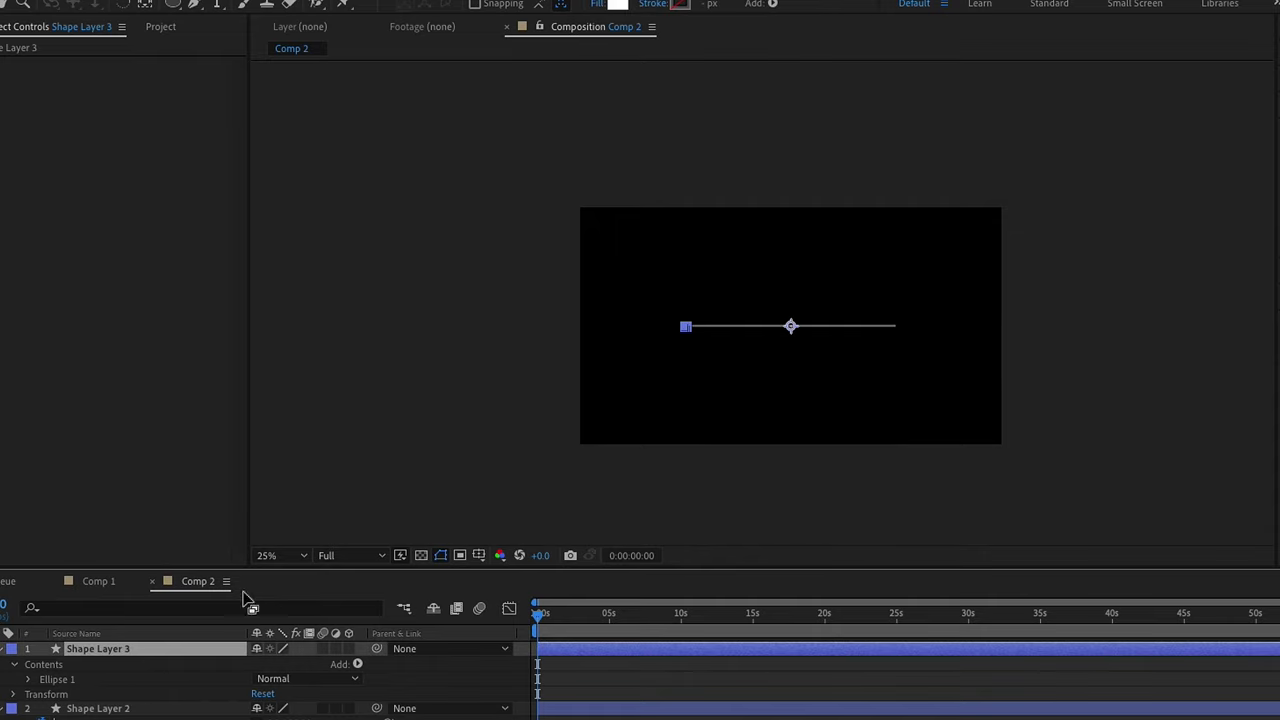
key(comma)
key(period)
key(period)
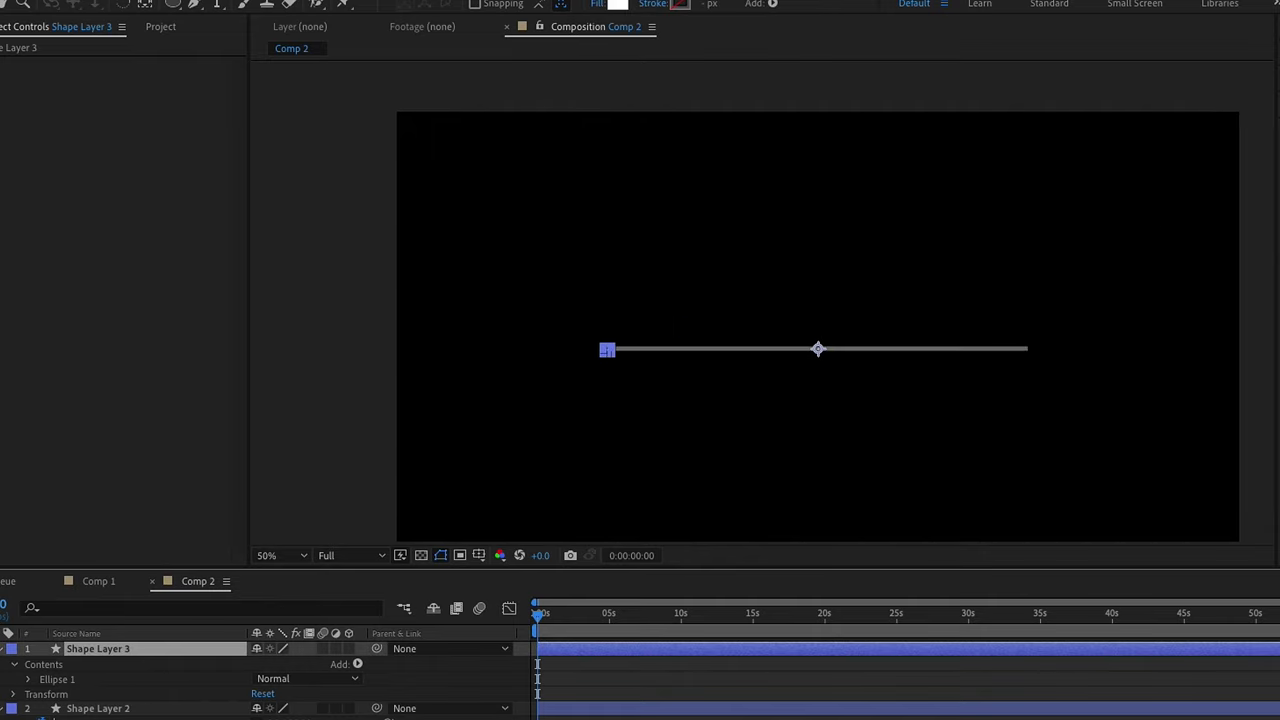
right_click(96, 656)
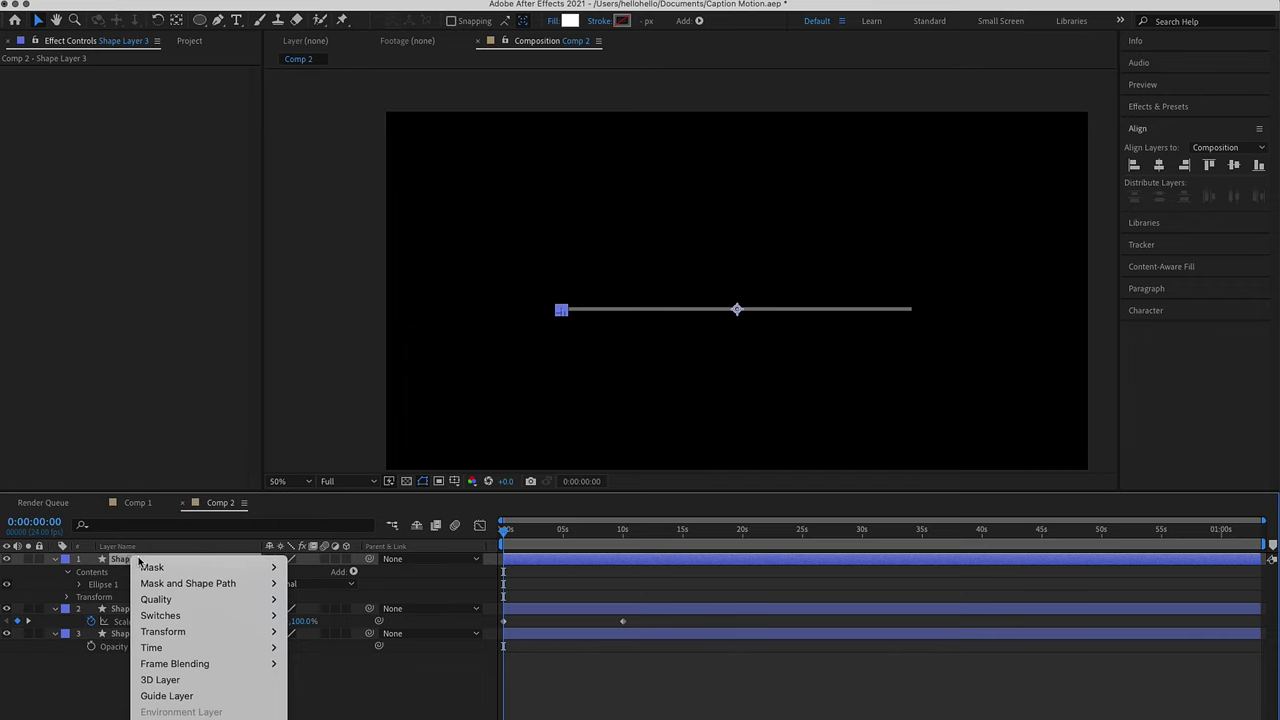
click(278, 429)
key(Return)
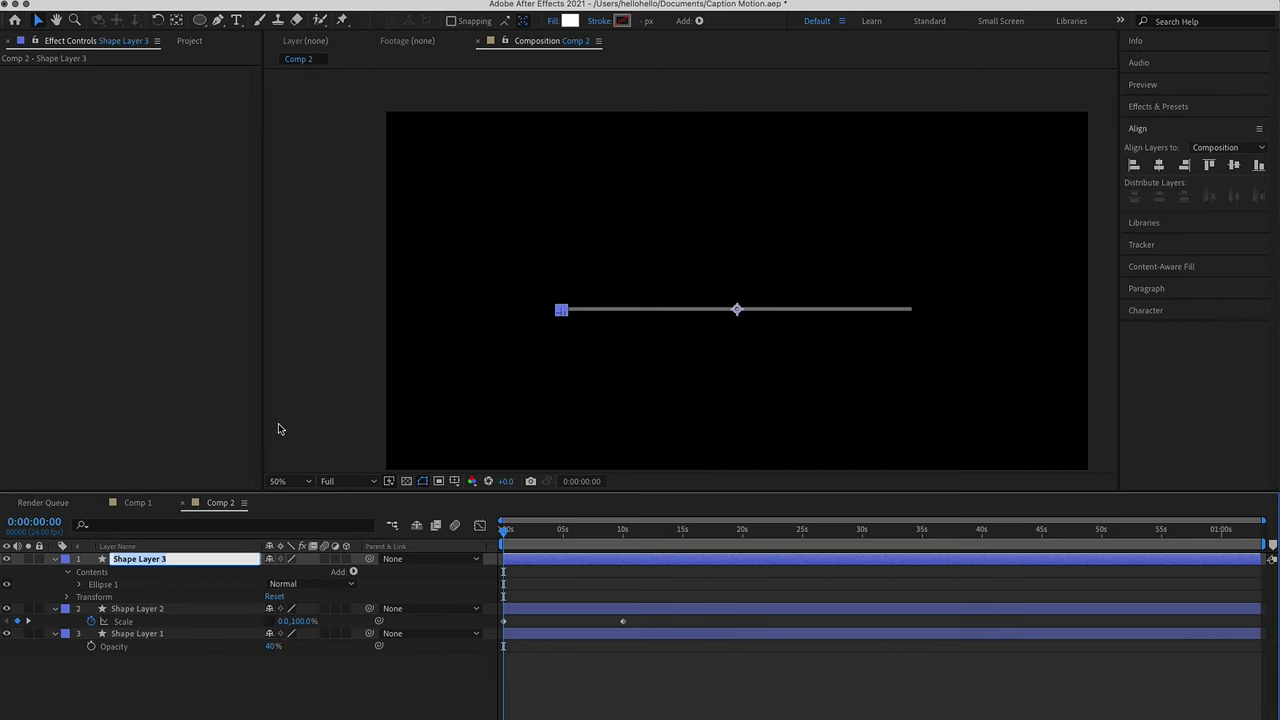
text(Cir)
text(cle)
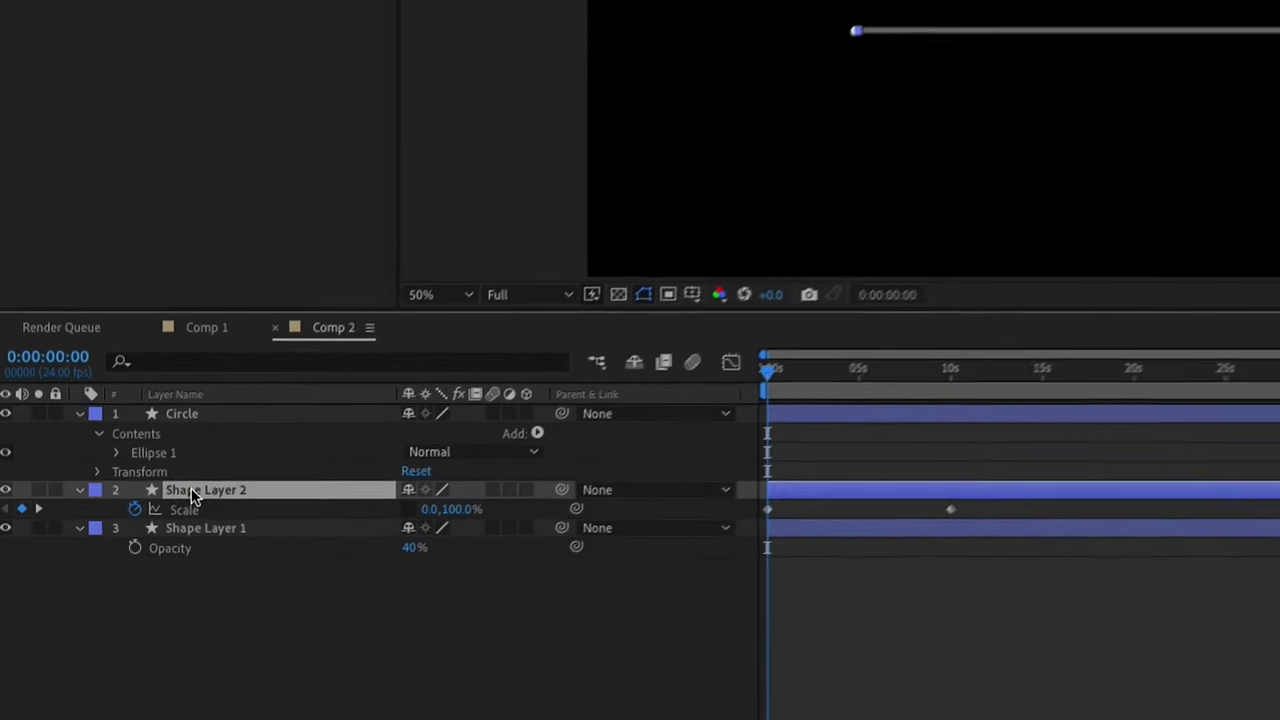
- Rename Shape Layer 2 as Slide b
right_click(128, 609)
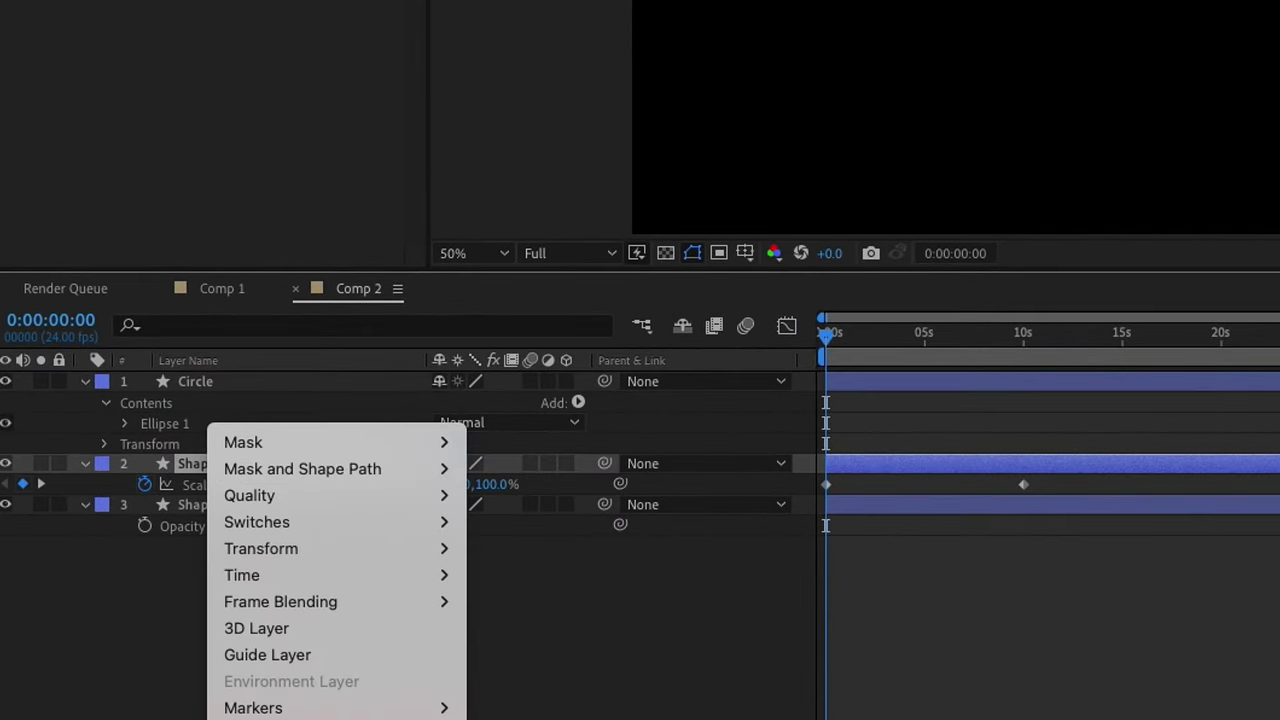
key(Escape)
key(Return)
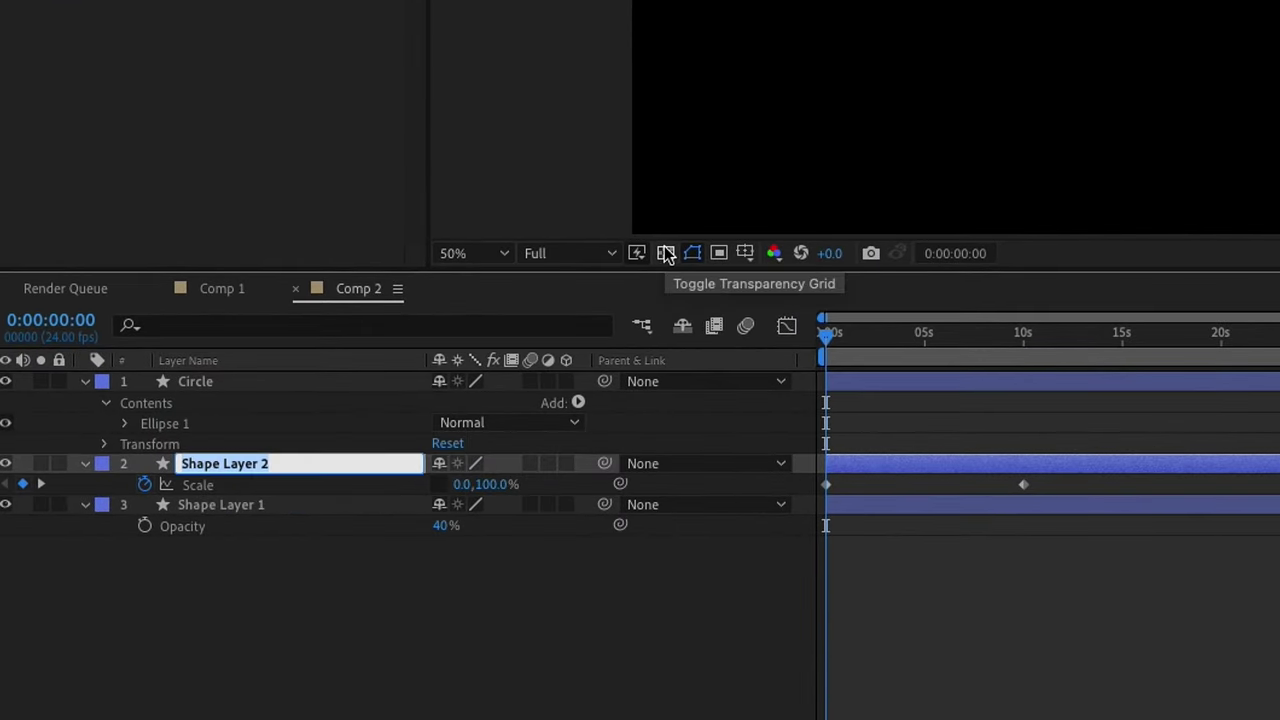
text(Slide b)
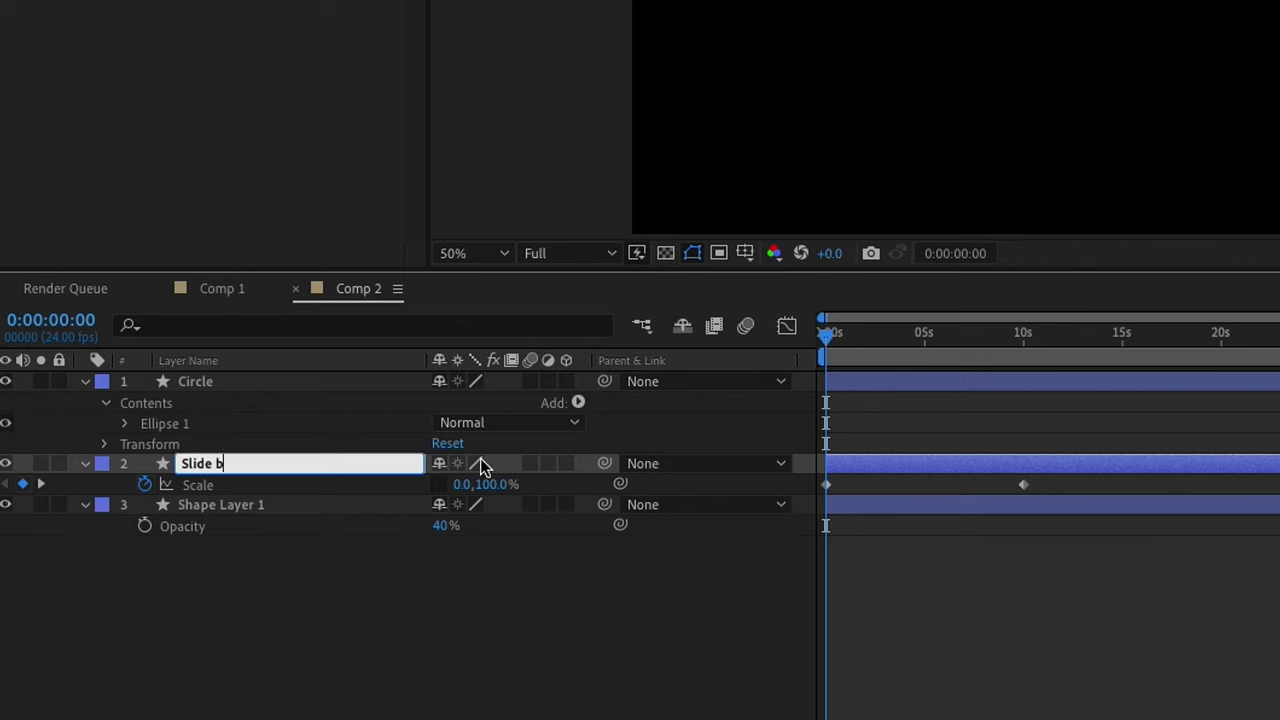
click(443, 594)
- Rename Shape Layer 1 as Fixed and lock the layer
click(254, 506)
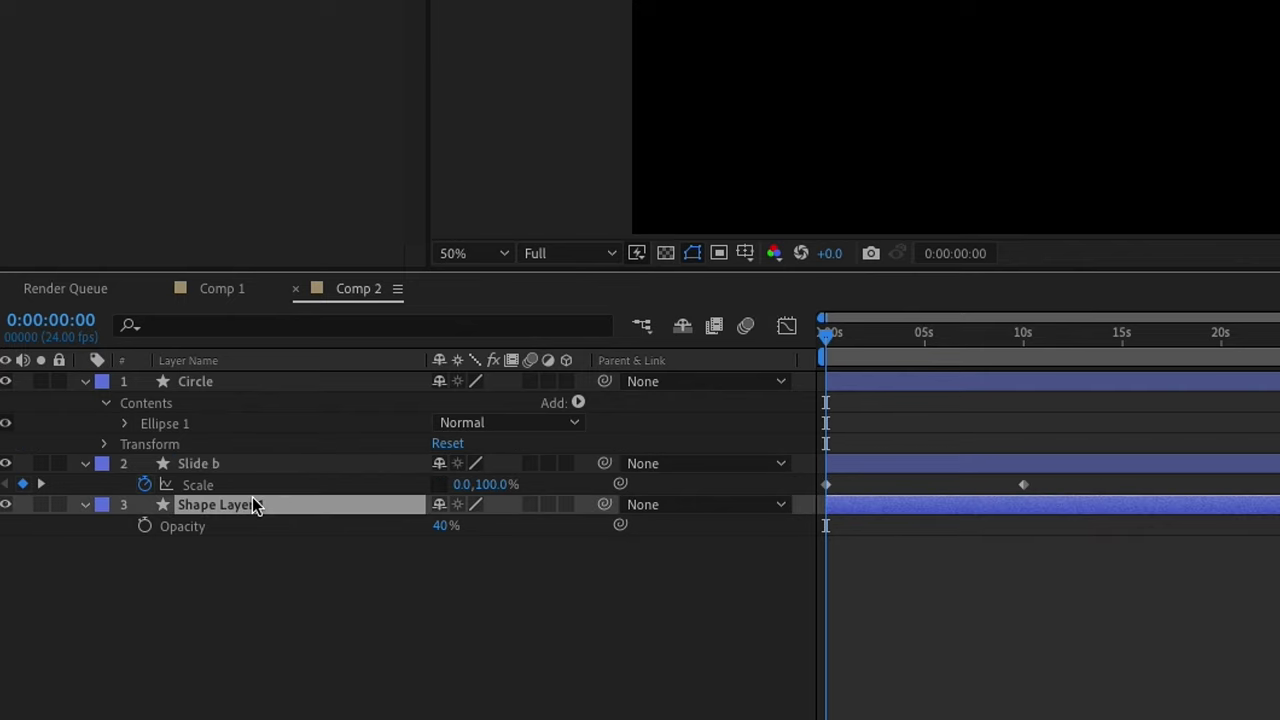
right_click(254, 505)
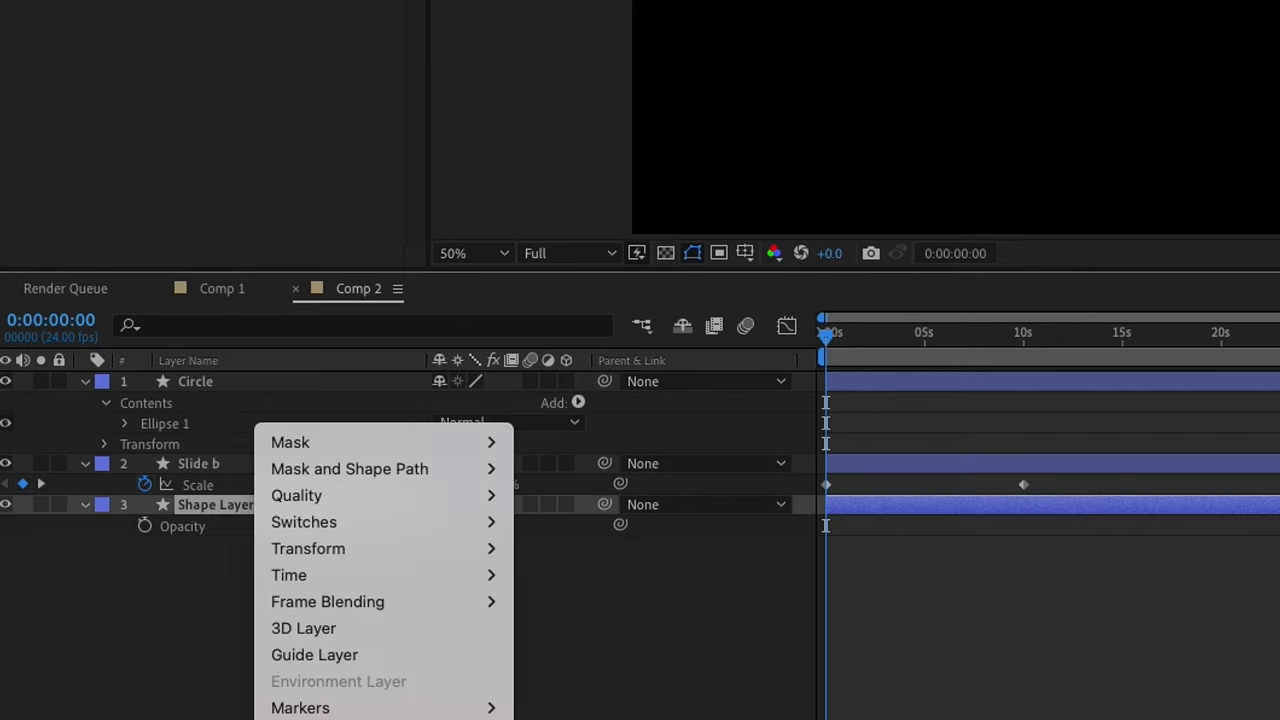
key(Escape)
key(Return)
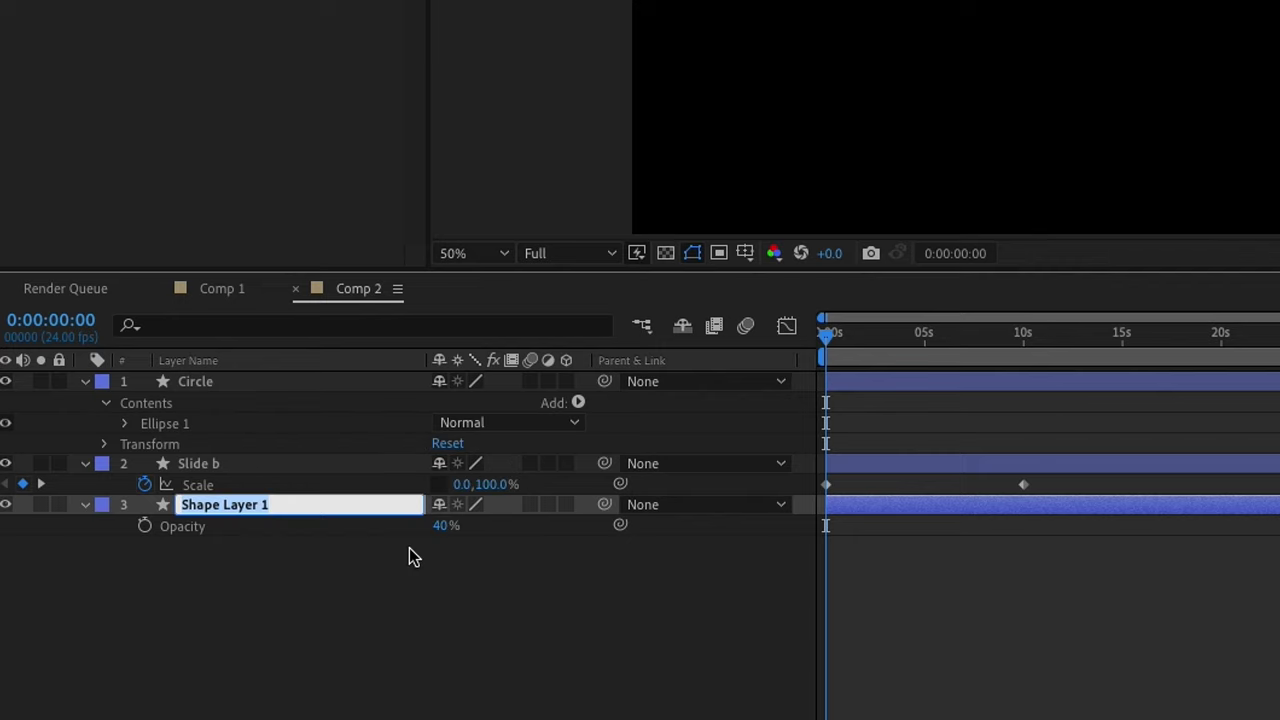
text(F)
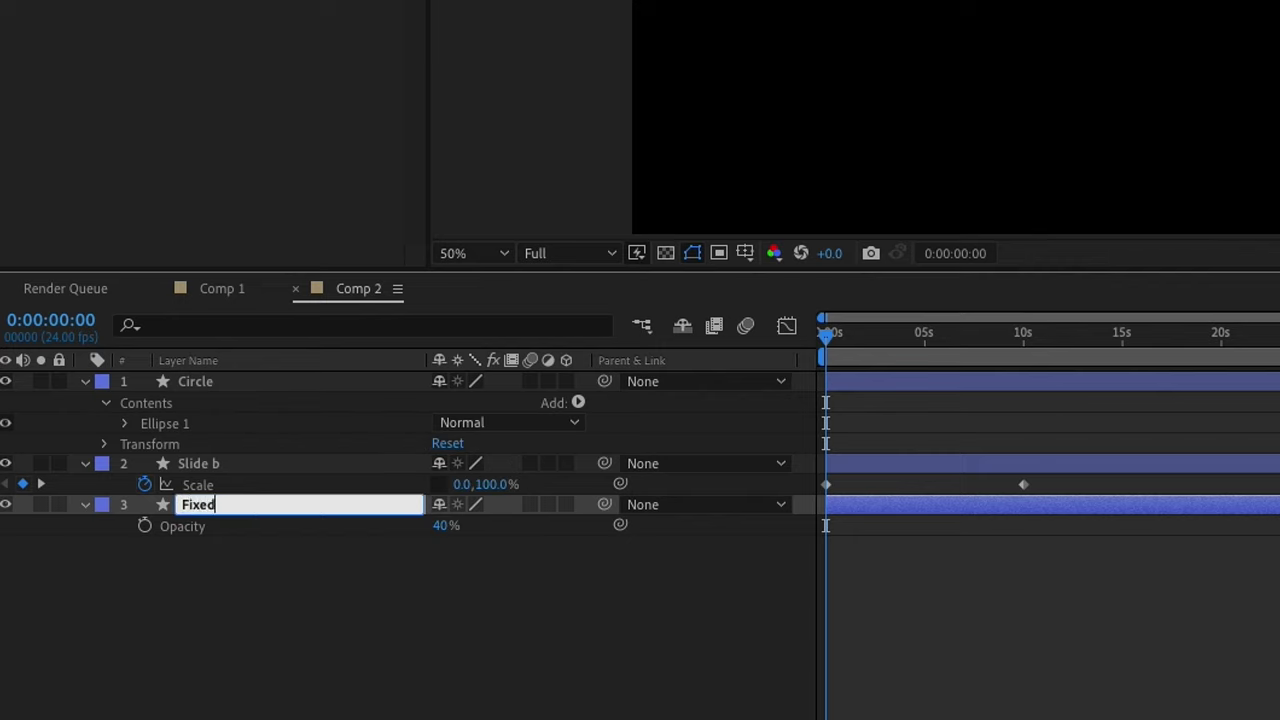
text(ixed)
click(249, 537)
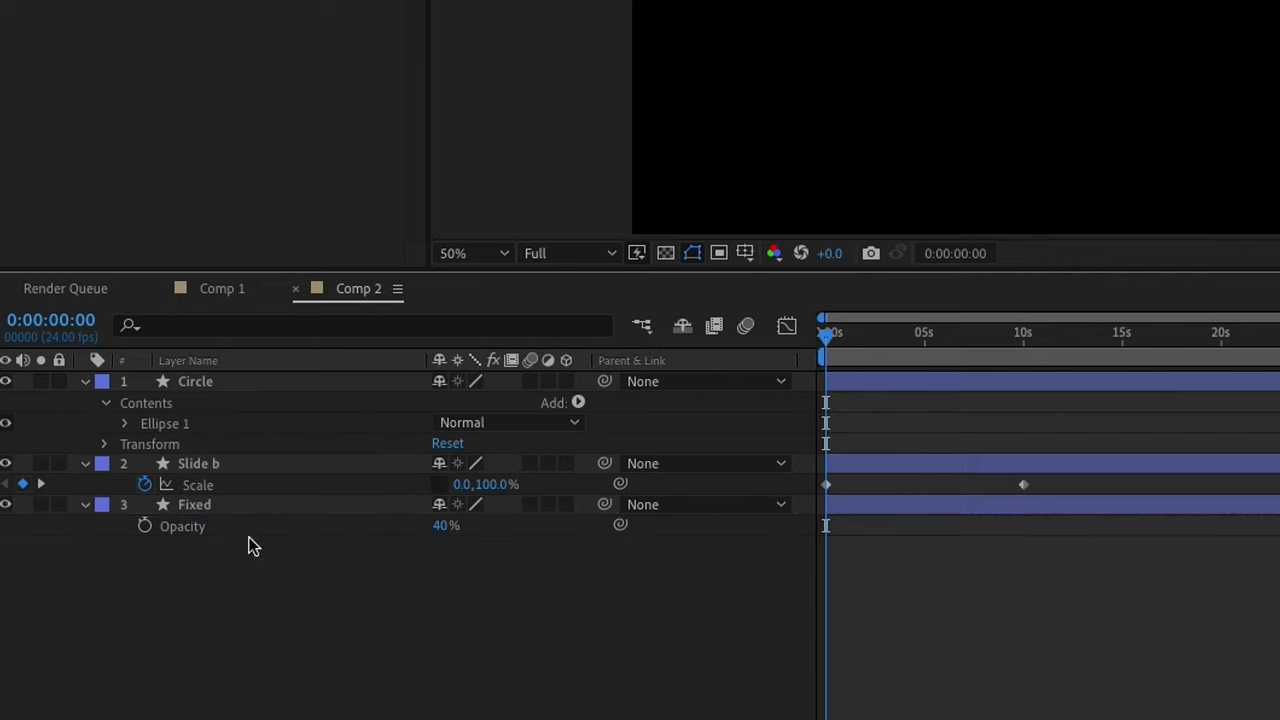
click(225, 512)
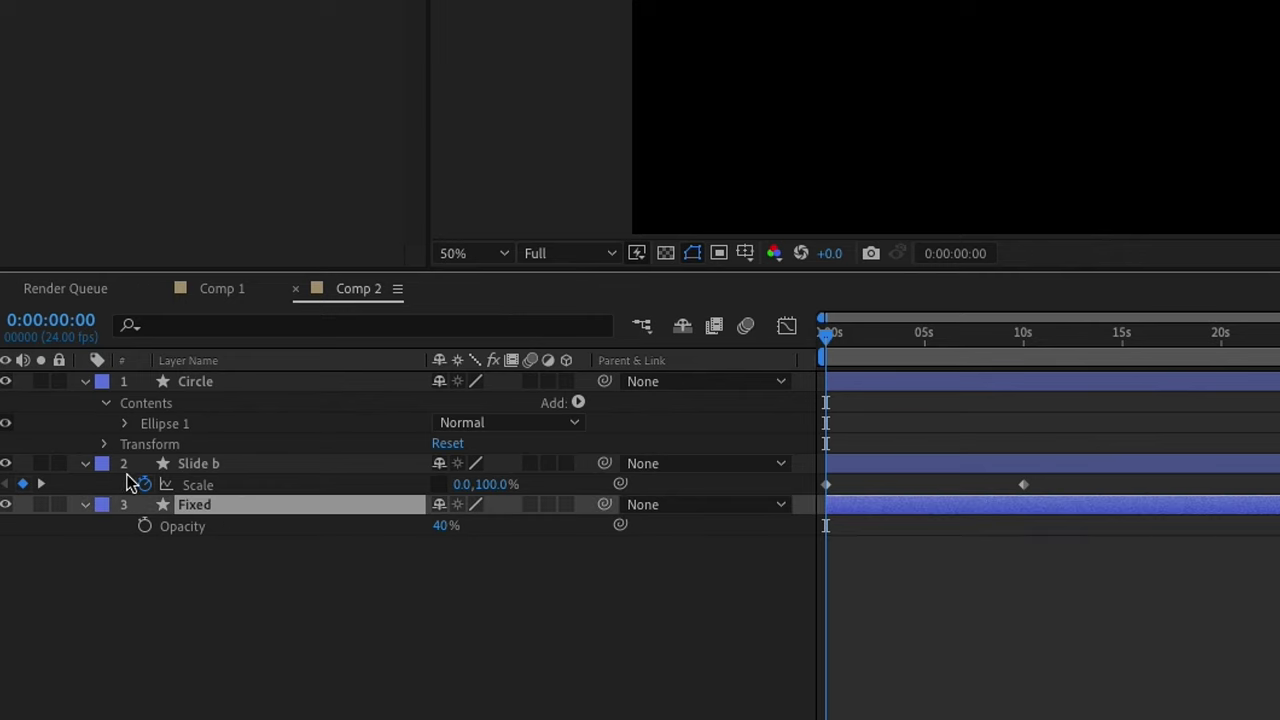
click(58, 506)
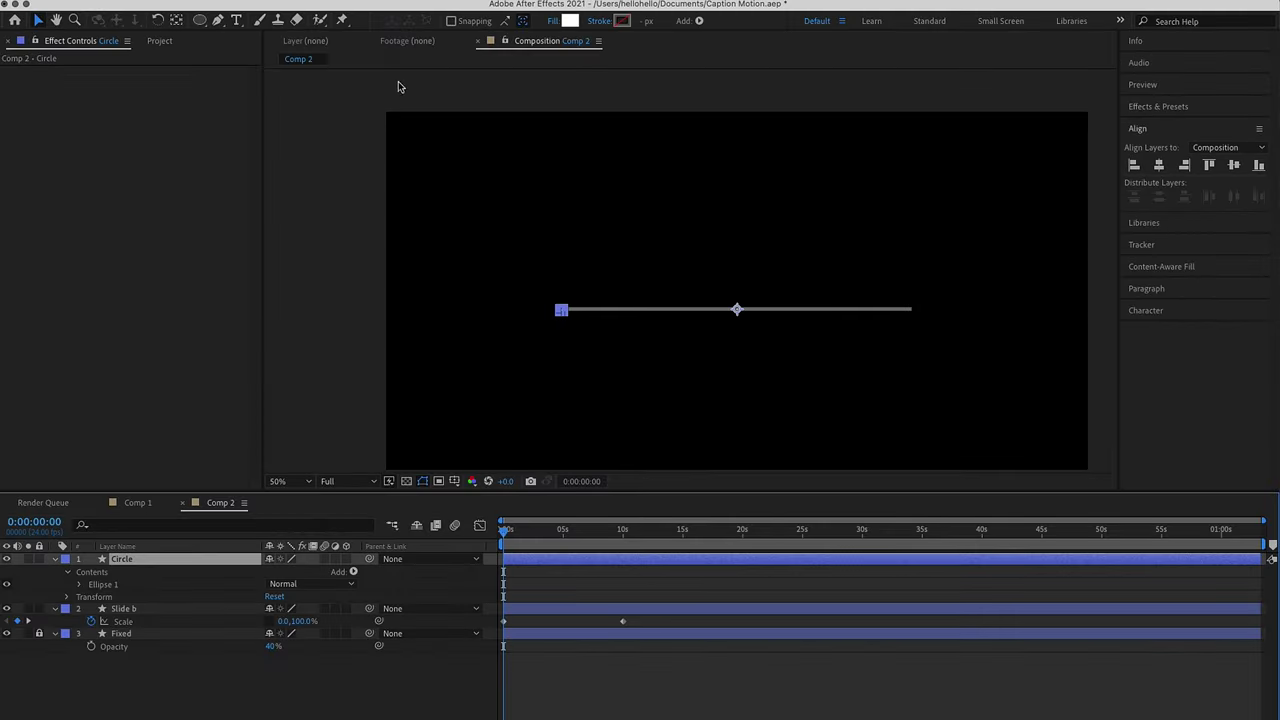
- Move the Circle layer's anchor point from the composition centre onto the circle with the Pan Behind tool
click(176, 21)
key(comma)
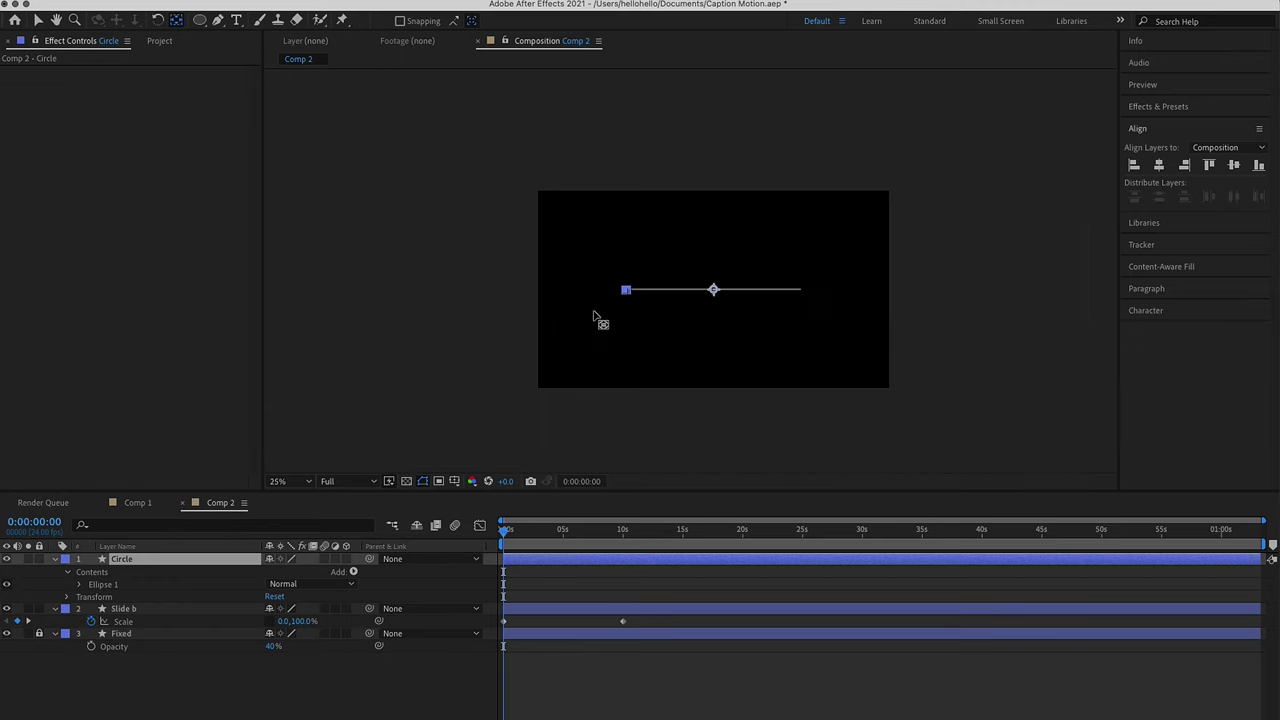
key(period)
drag(737, 310, 571, 318)
key(comma)
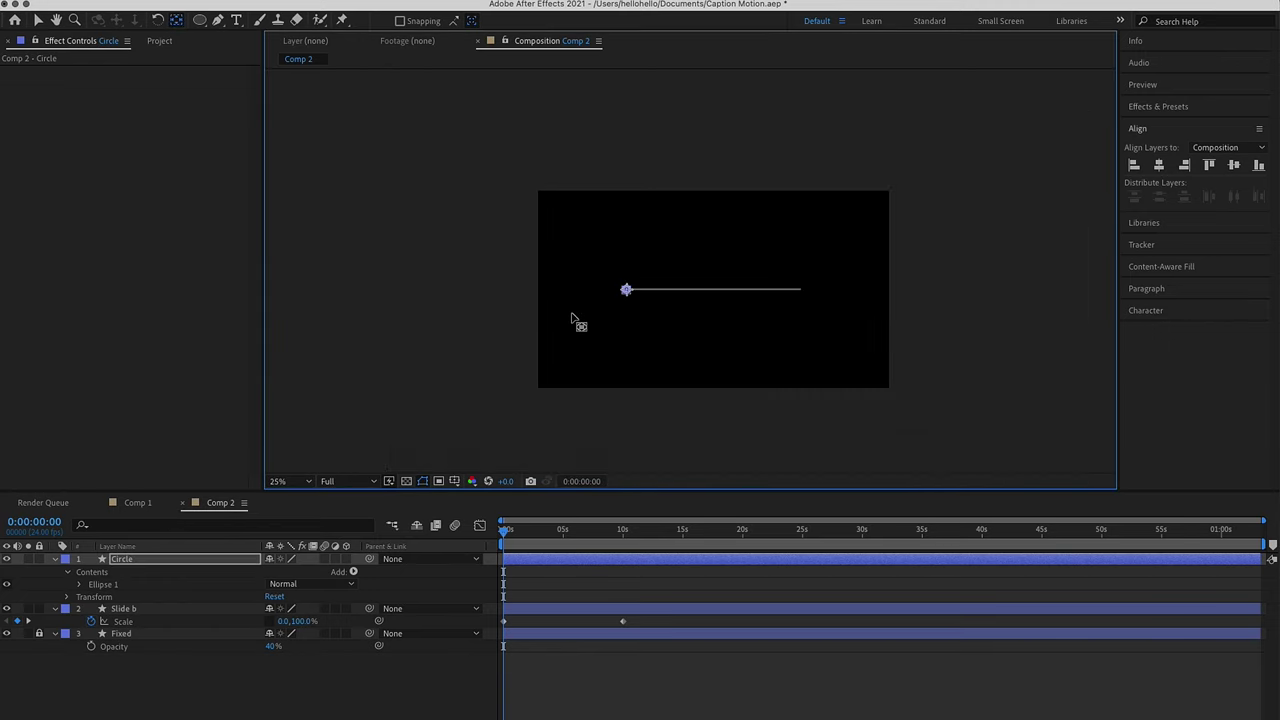
key(period)
key(period)
key(period)
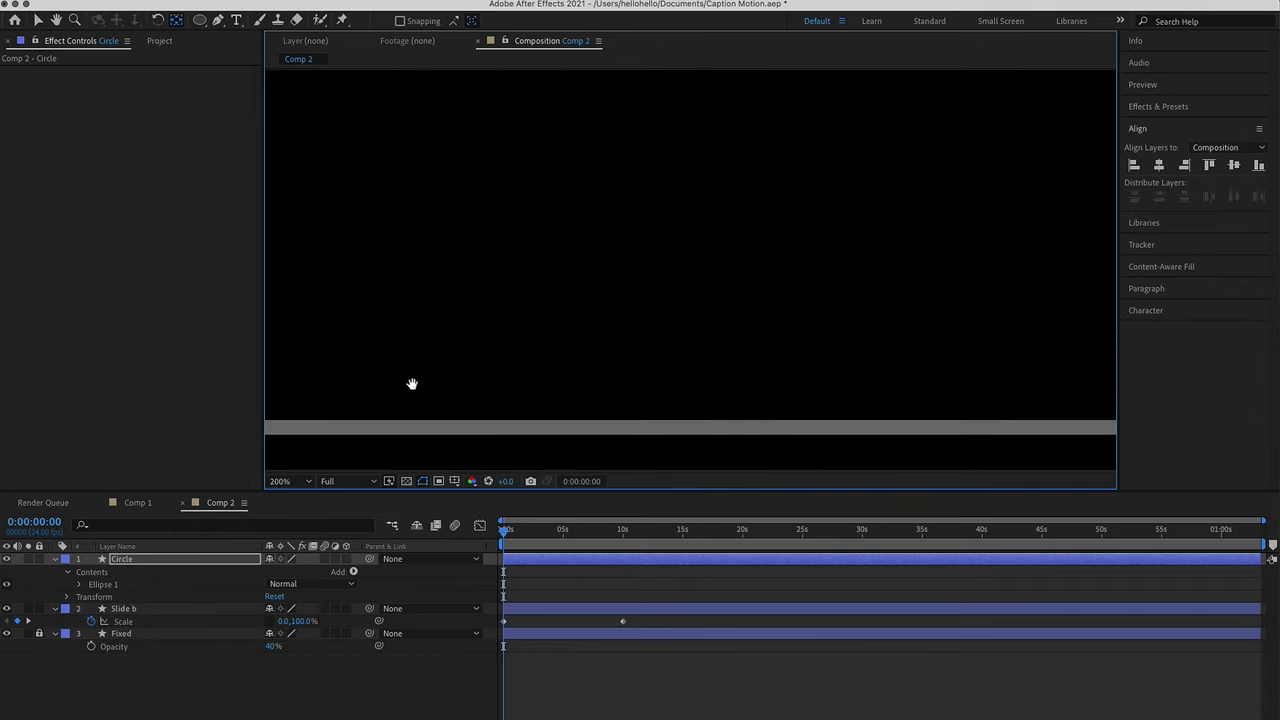
key(h)
drag(414, 376, 767, 197)
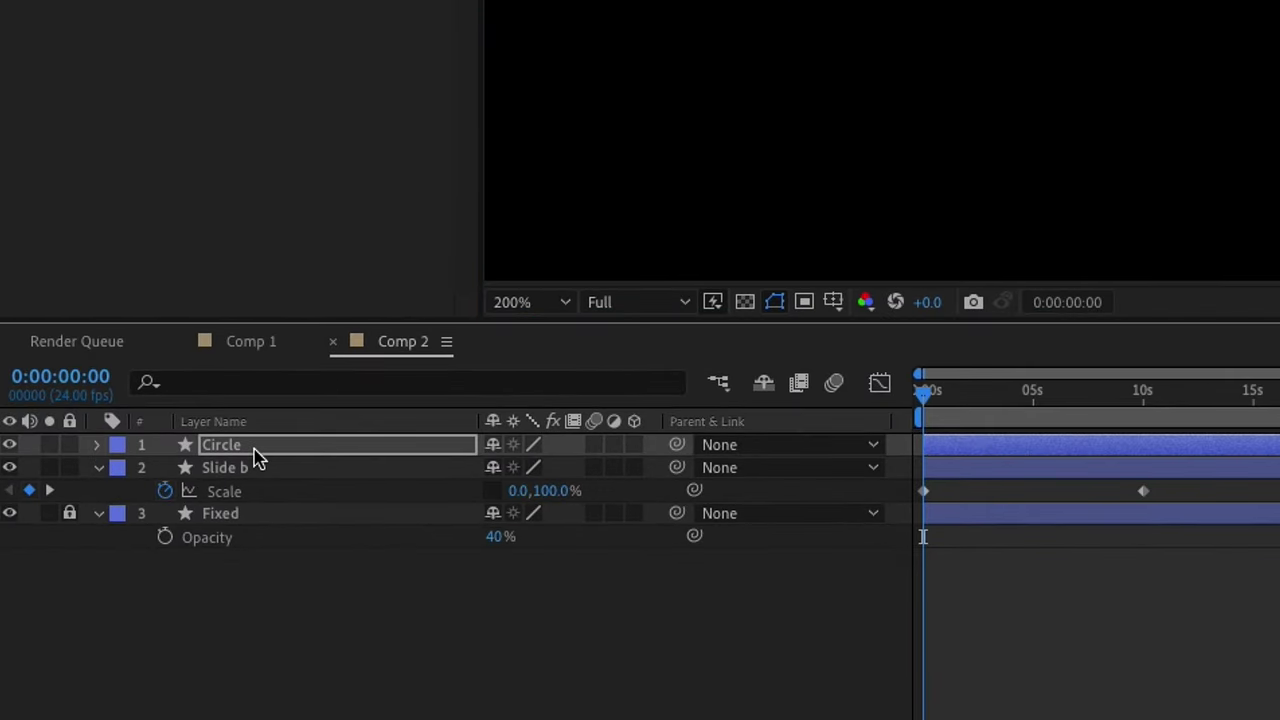
- Show the Circle layer's Position and start animating it with a keyframe at 0 seconds
key(p)
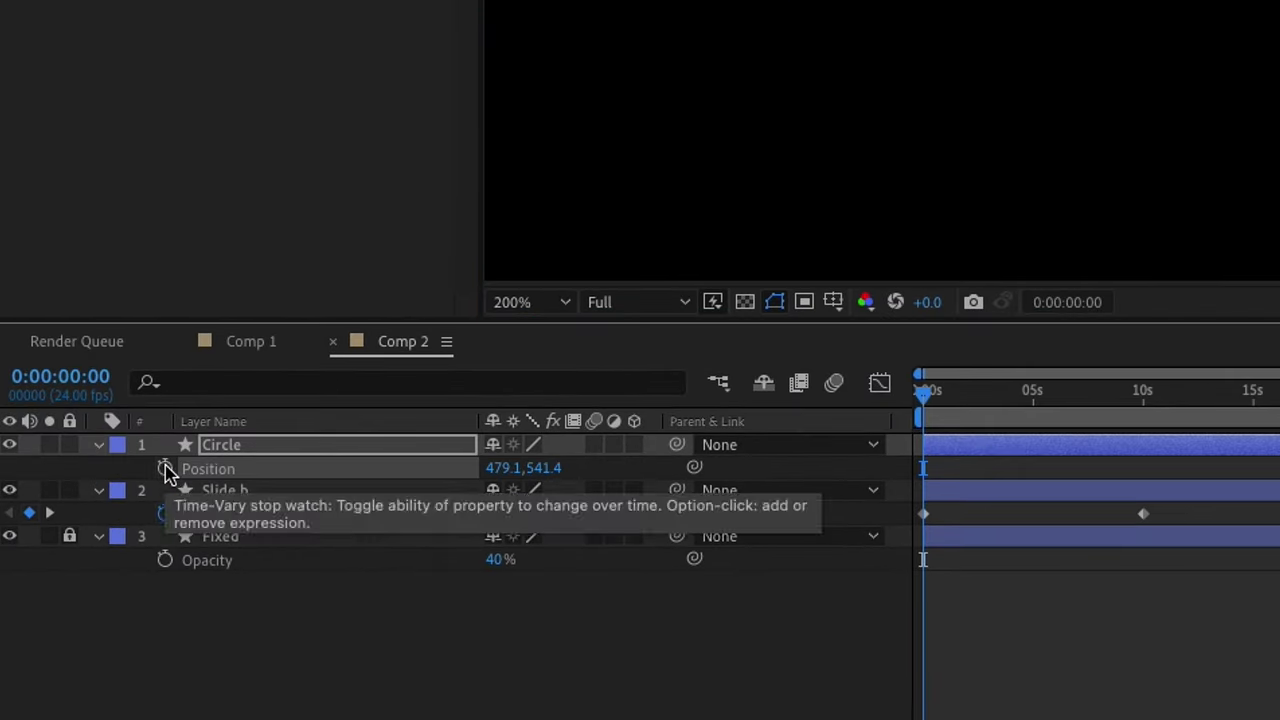
click(165, 470)
- Move the current time to exactly 0:00:10:00, on Slide b's second Scale keyframe, and deselect the Circle layer
click(988, 415)
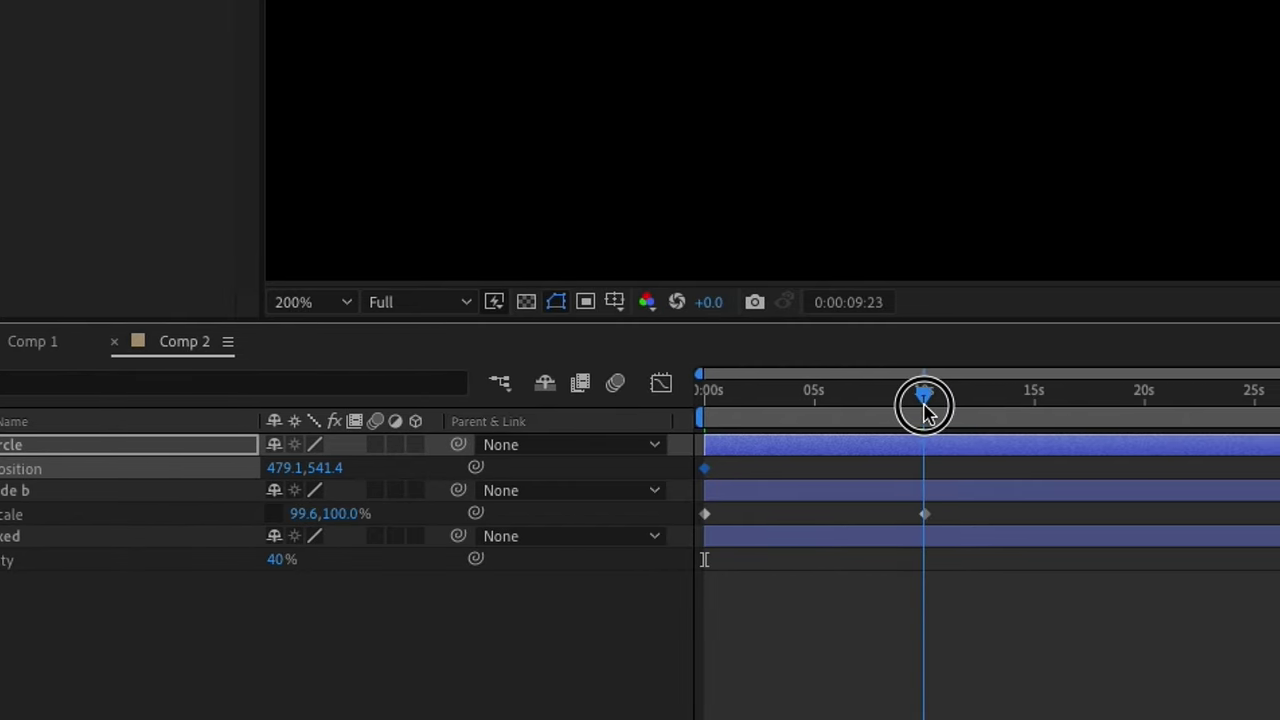
drag(926, 412, 926, 403)
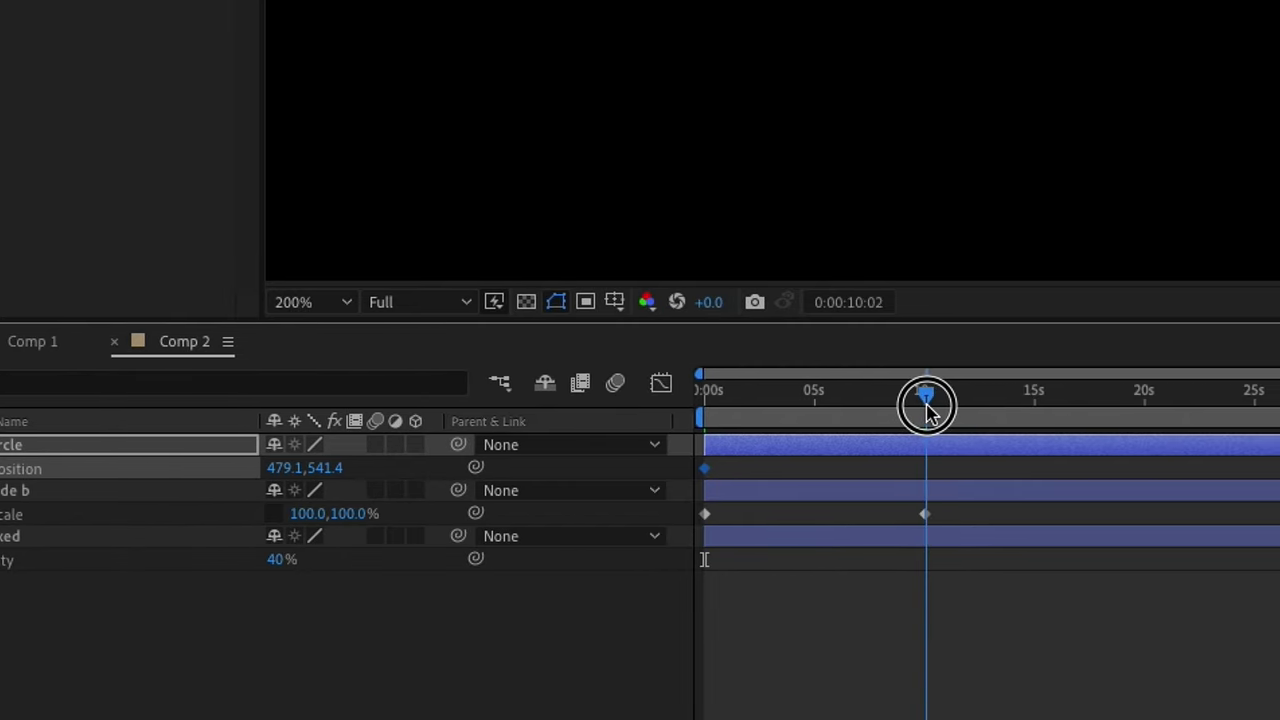
key(=)
key(=)
key(=)
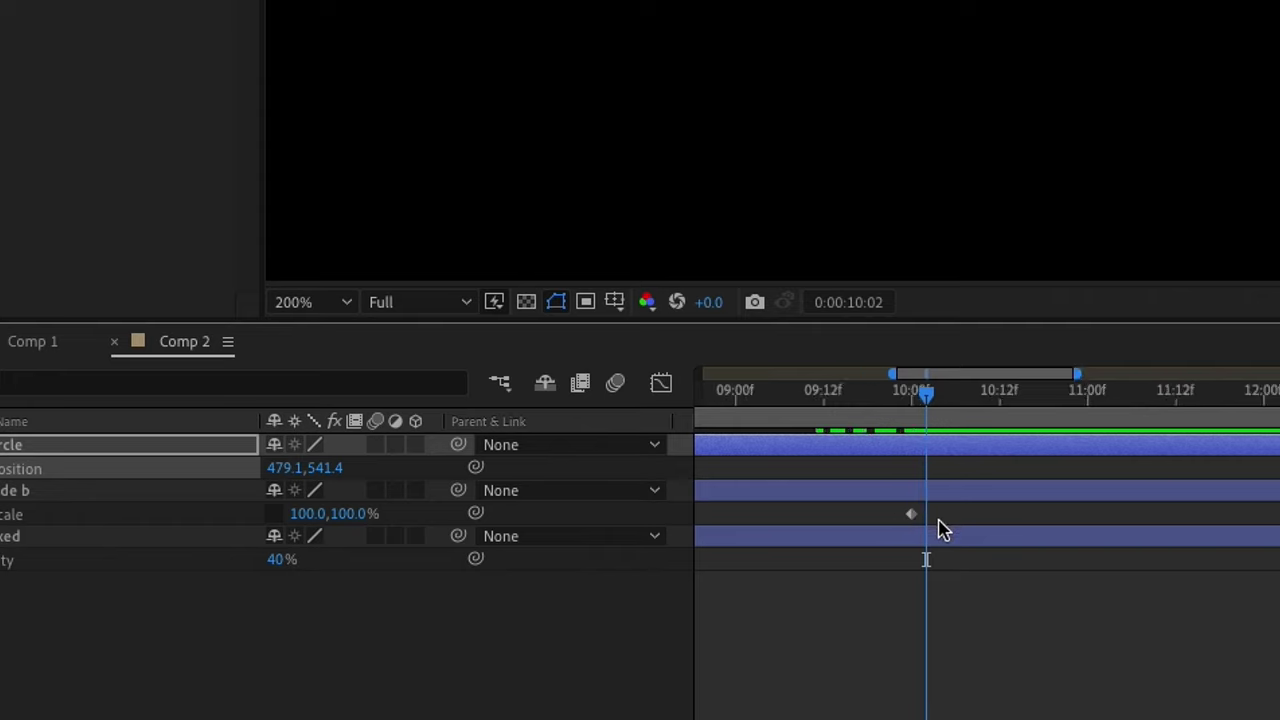
drag(923, 394, 913, 396)
key(minus)
key(minus)
key(minus)
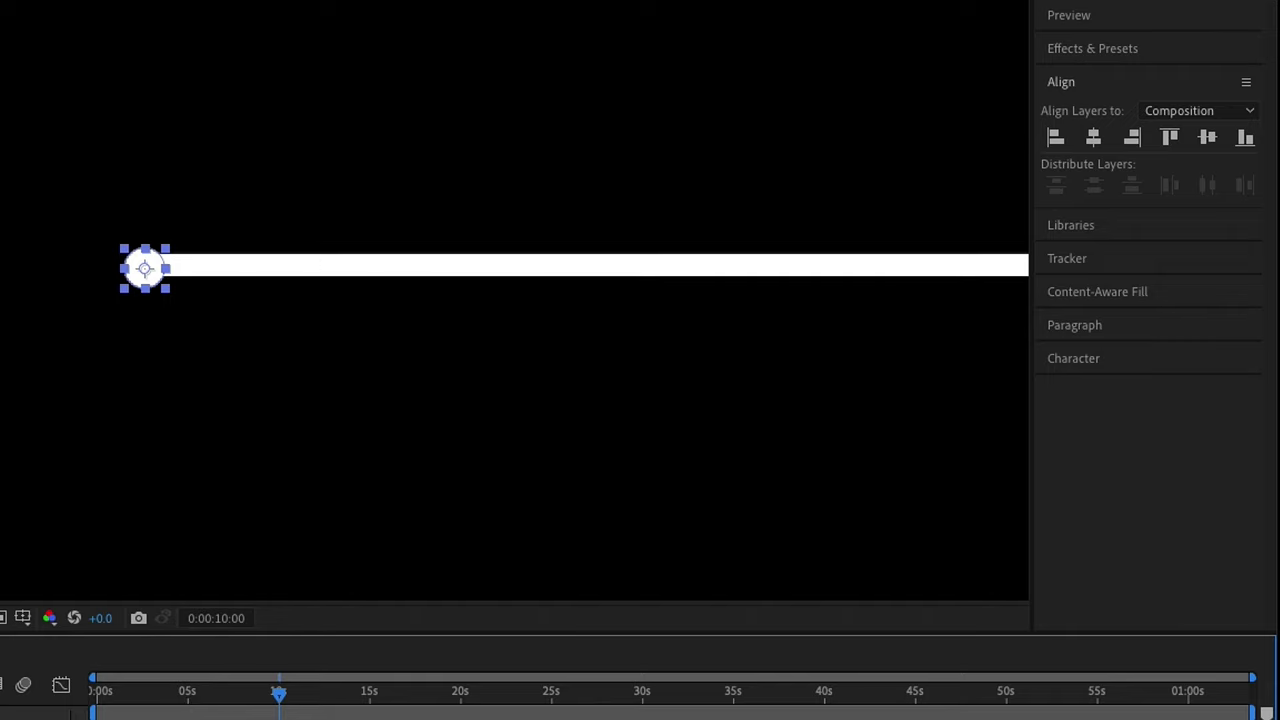
key(ctrl+shift+a)
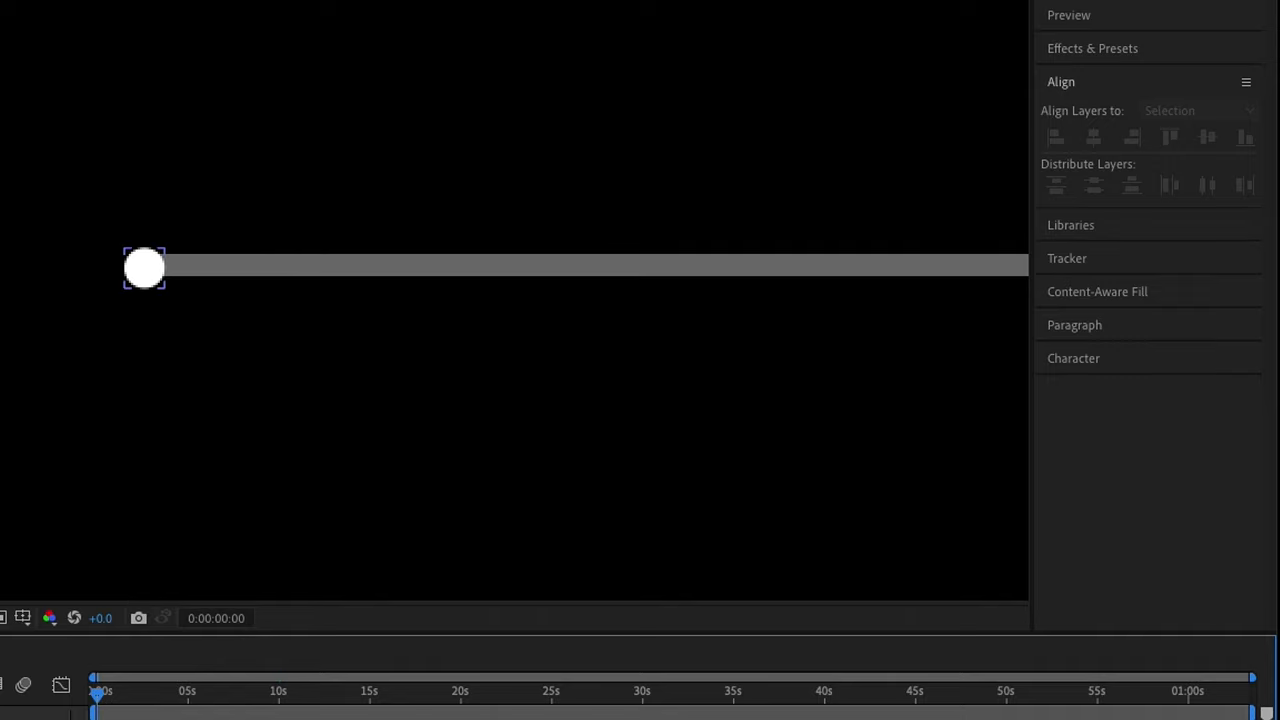
- Centre the Circle on the bar's start at 0 seconds, at position 480.8, 540.2
click(145, 268)
scroll(145, 332, down, 1)
scroll(148, 325, up, 3)
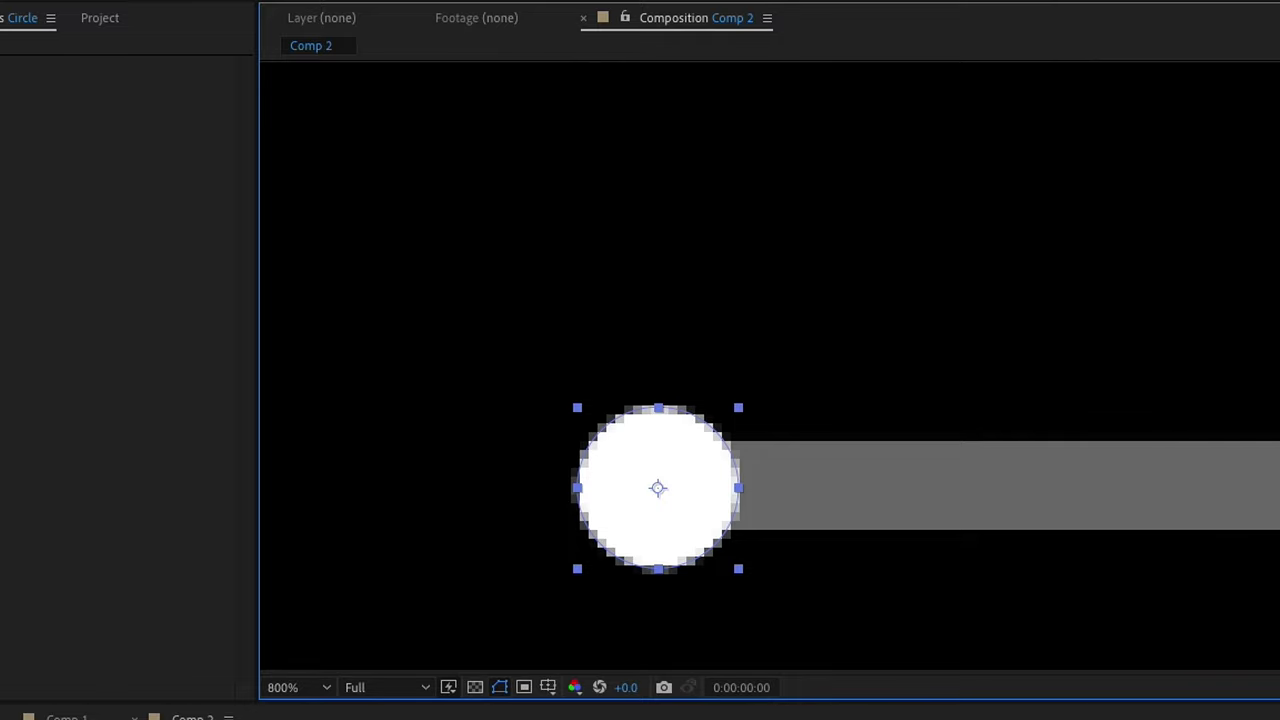
- Line up the current time with Slide b's last Scale keyframe at 0:00:10:00 and bring the whole bar into view
click(640, 573)
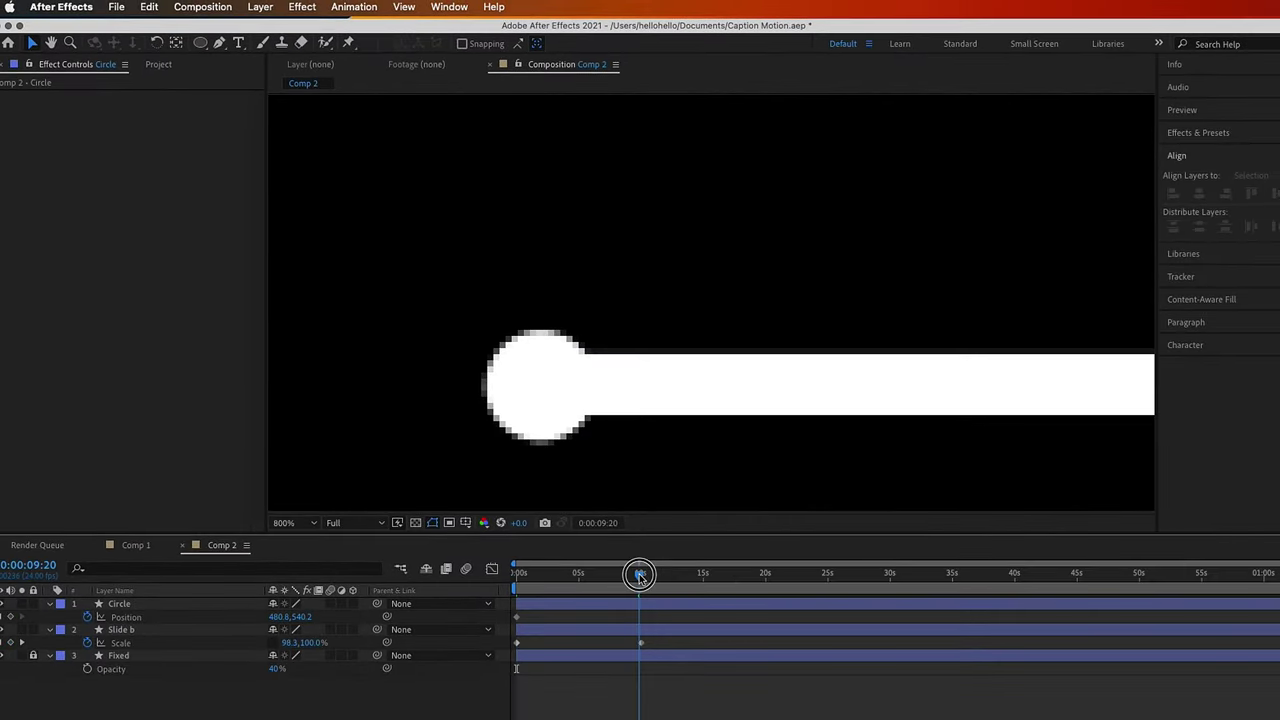
drag(639, 577, 641, 577)
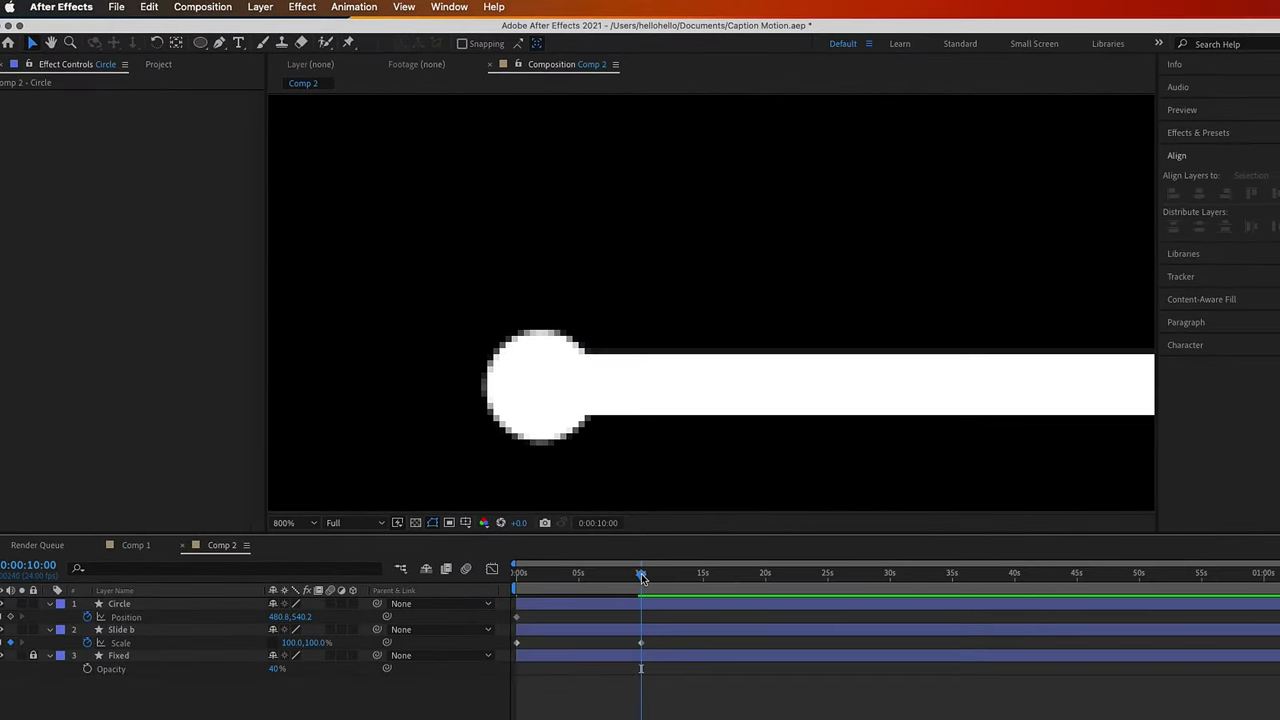
key(=)
key(=)
key(=)
key(=)
key(minus)
key(minus)
key(minus)
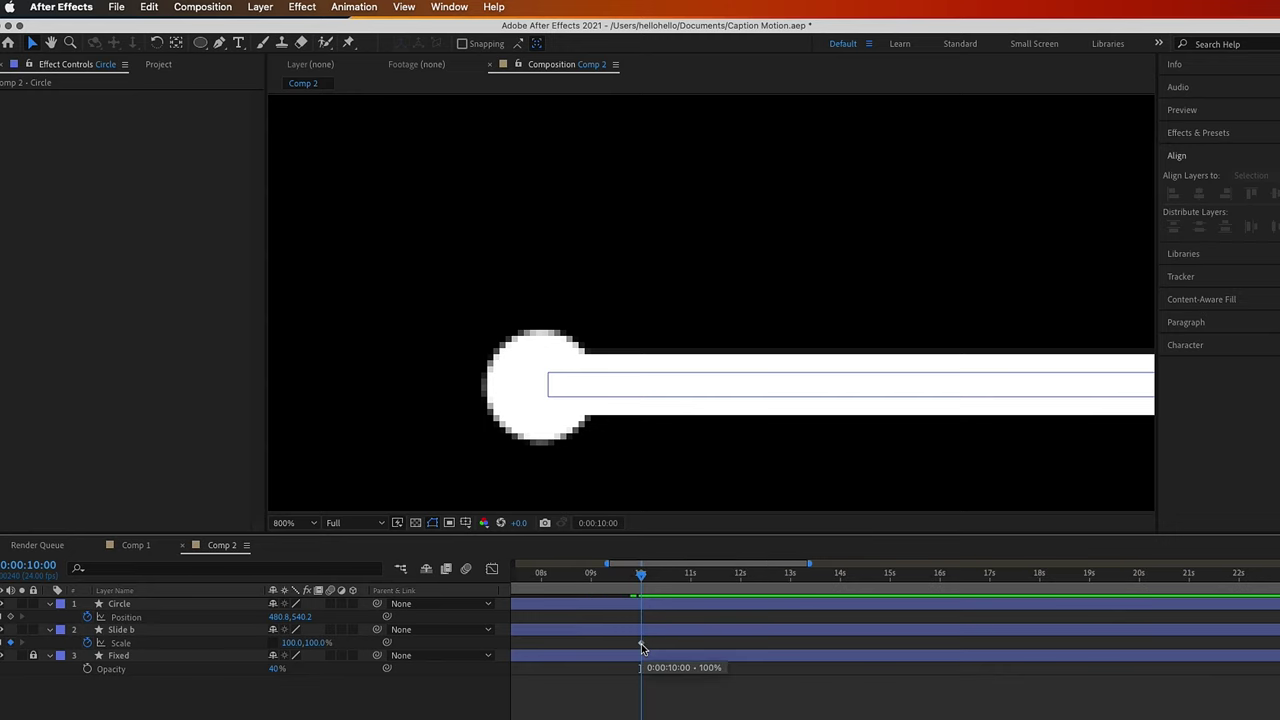
scroll(668, 432, down, 3)
scroll(669, 432, down, 2)
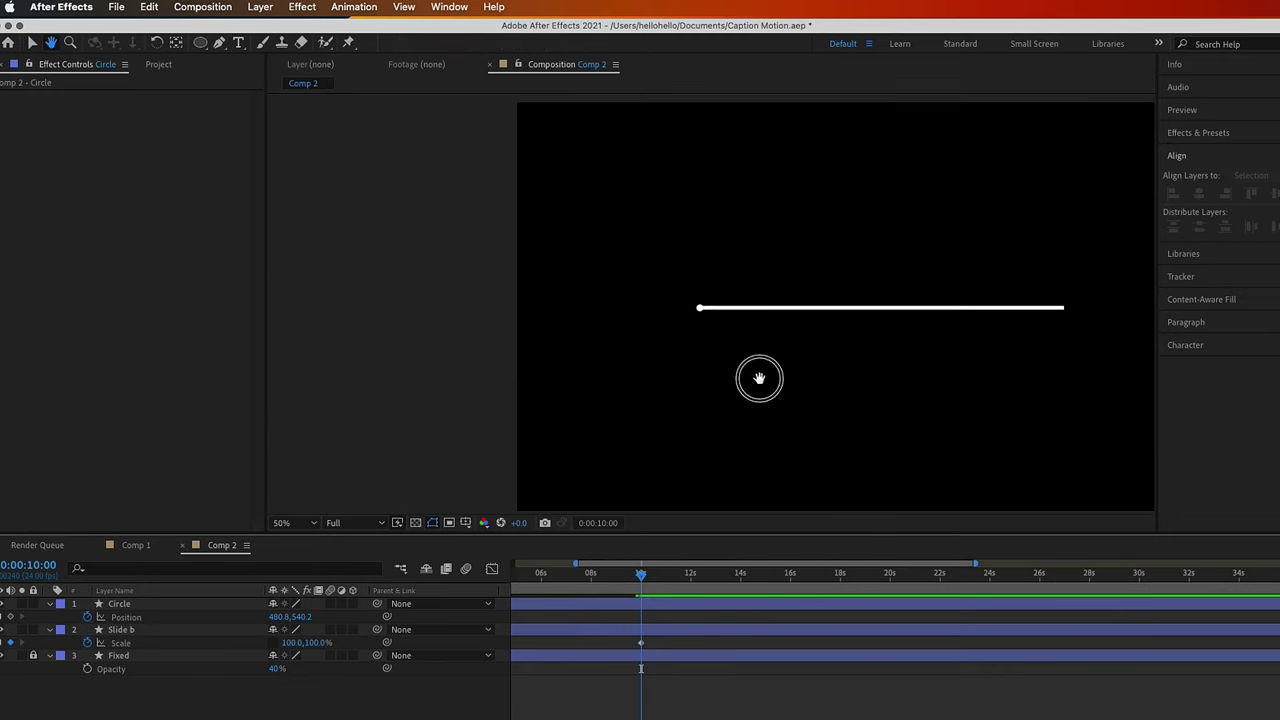
drag(760, 377, 561, 402)
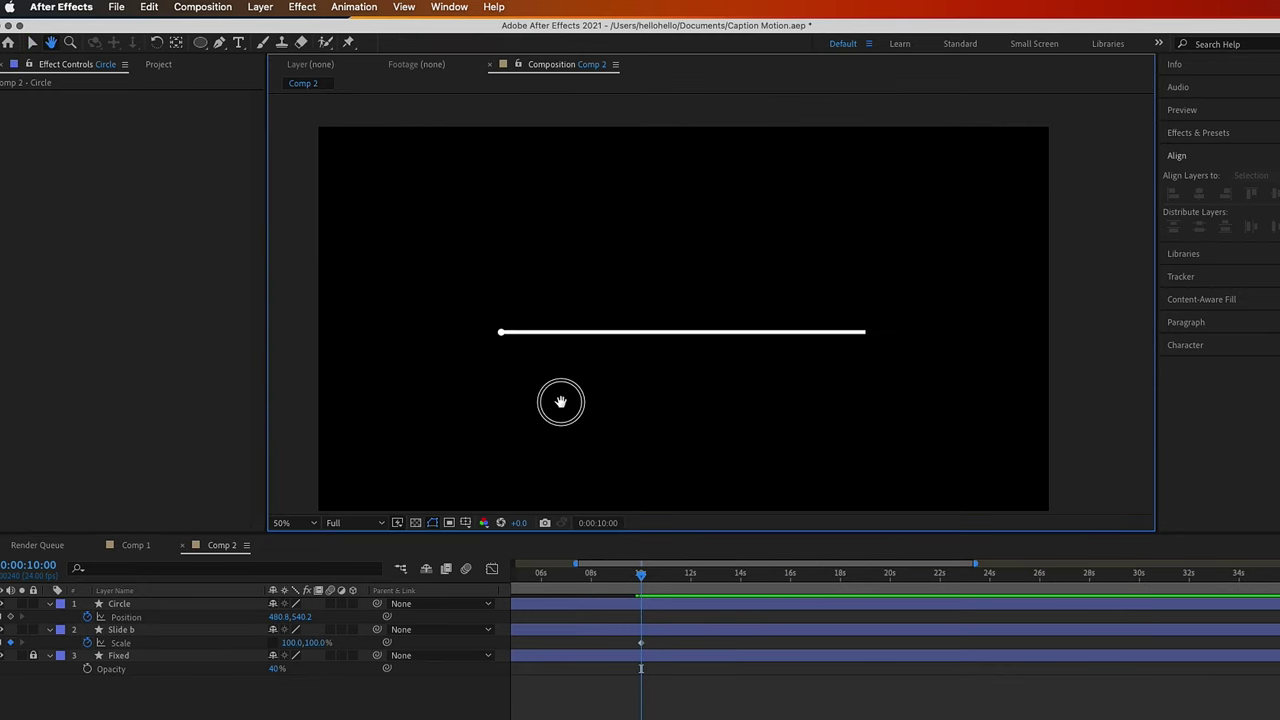
key(v)
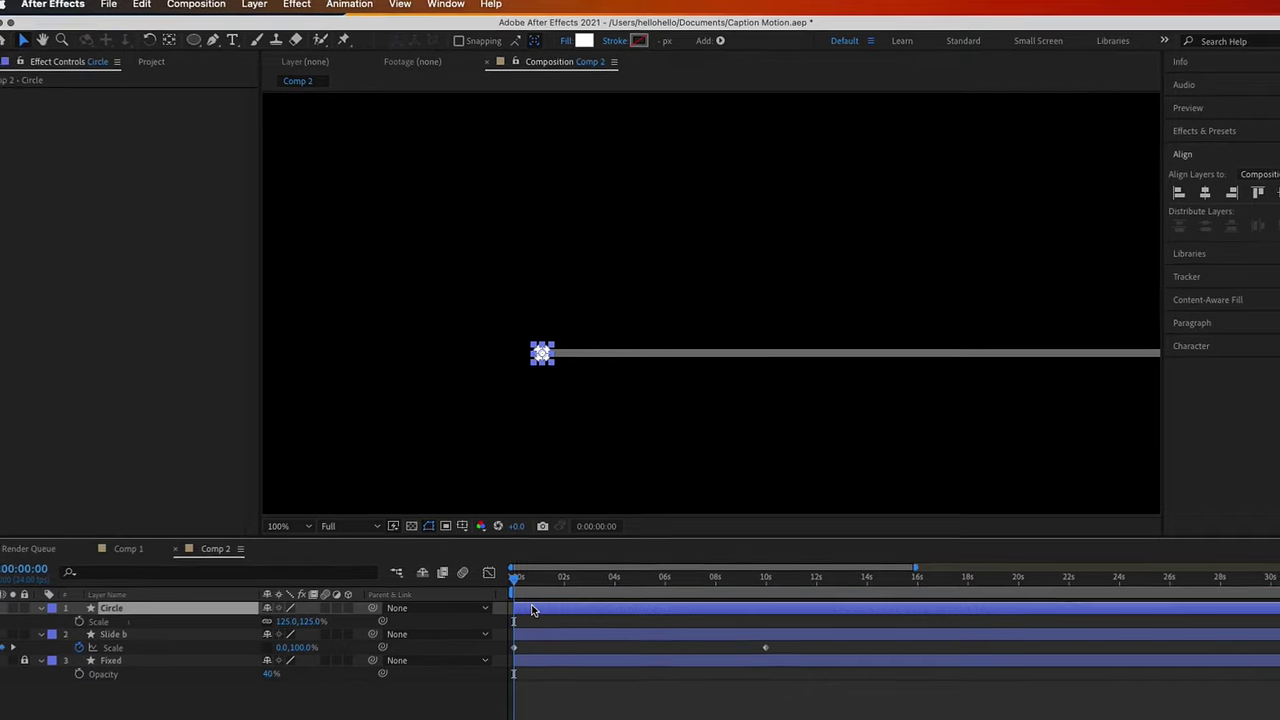
- Show the Circle layer's Position again and place the current time at 0:00:10:00, on Slide b's end Scale keyframe
key(p)
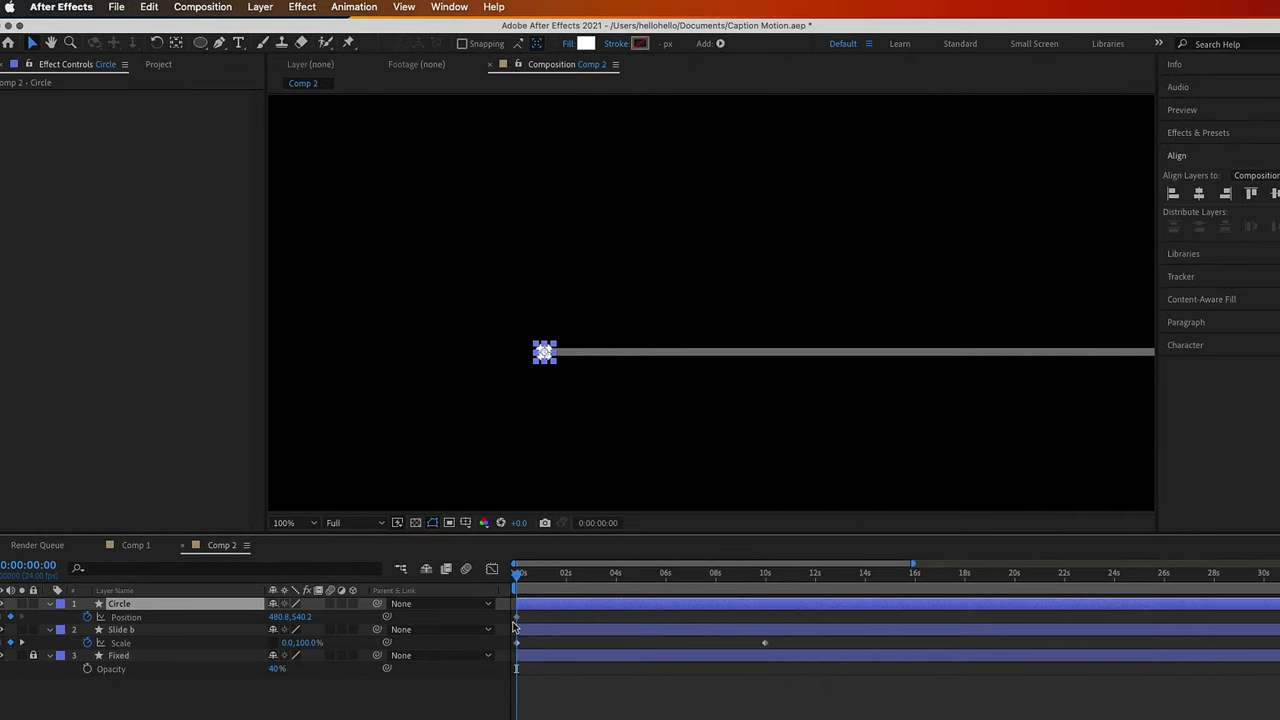
click(763, 580)
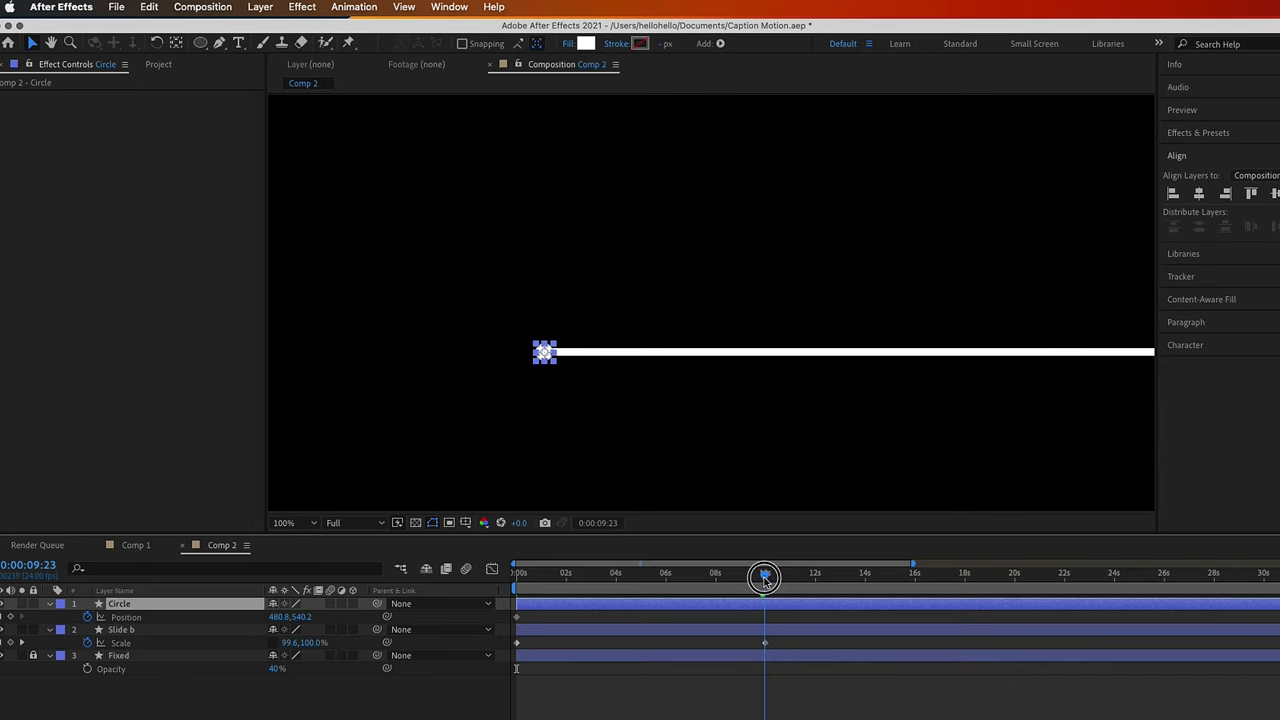
drag(764, 578, 766, 577)
key(minus)
key(equal)
key(equal)
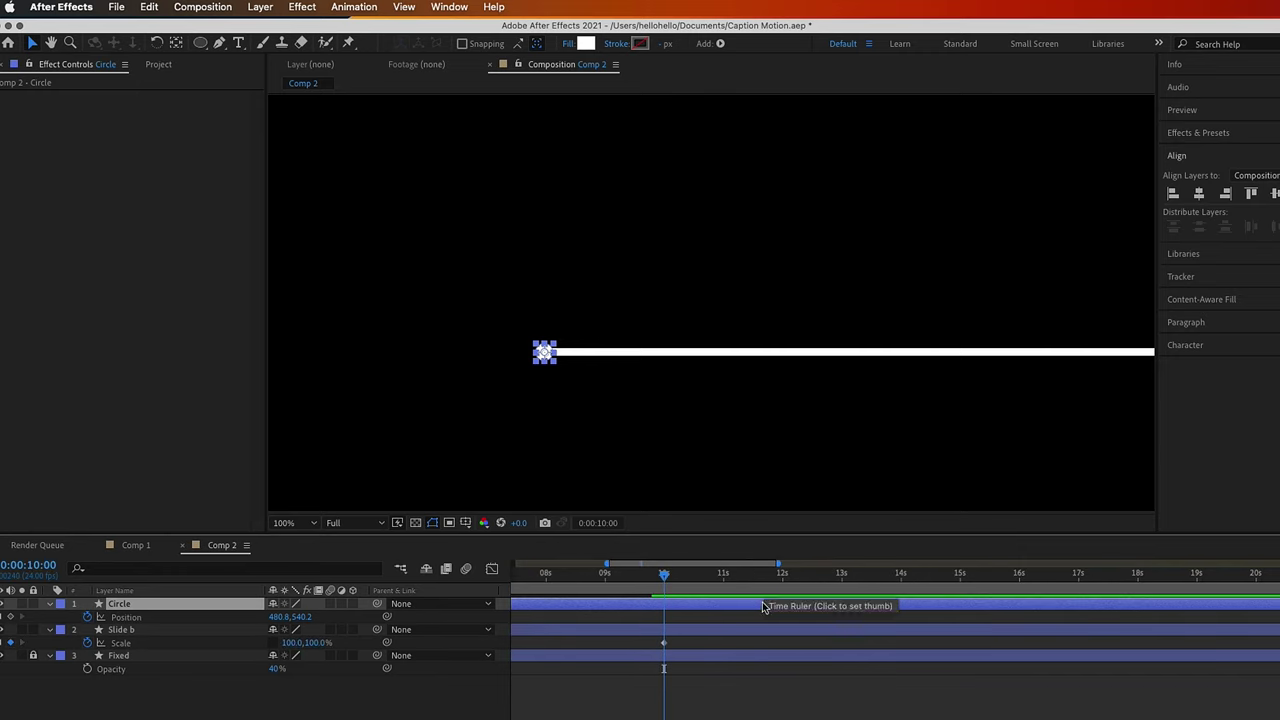
key(equal)
key(equal)
key(minus)
key(minus)
key(minus)
key(minus)
scroll(722, 450, down, 2)
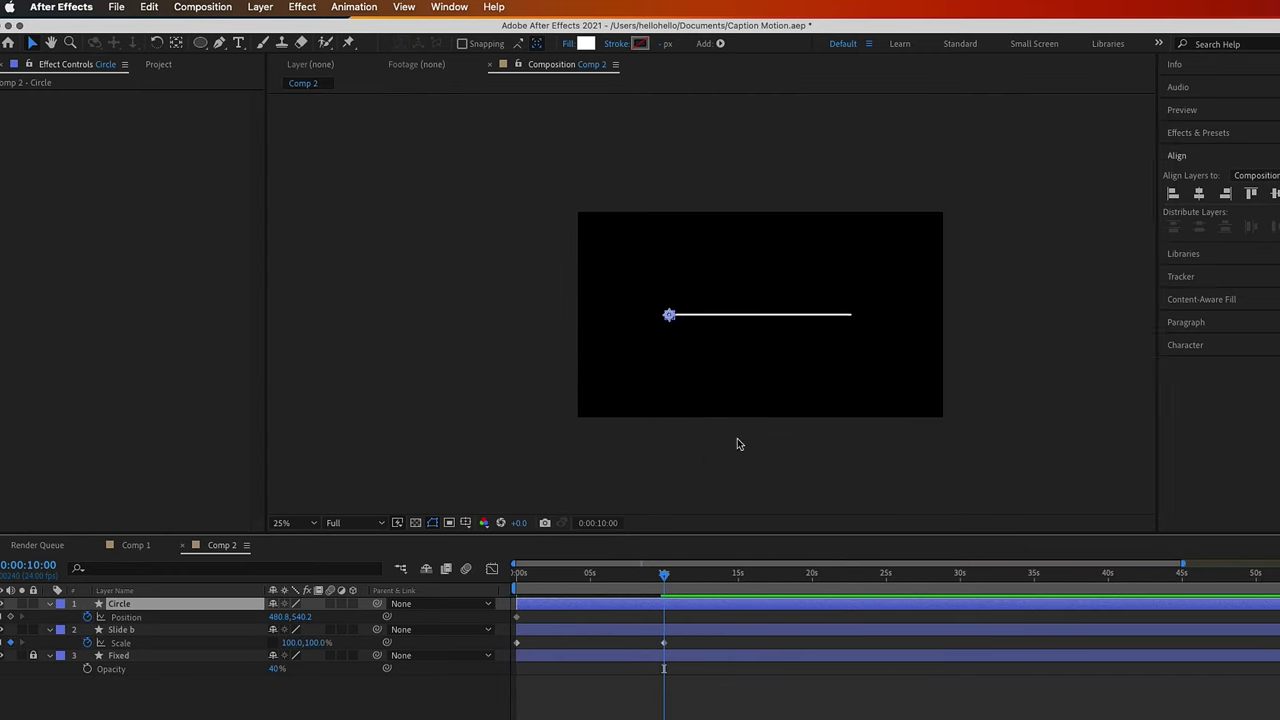
drag(738, 444, 612, 413)
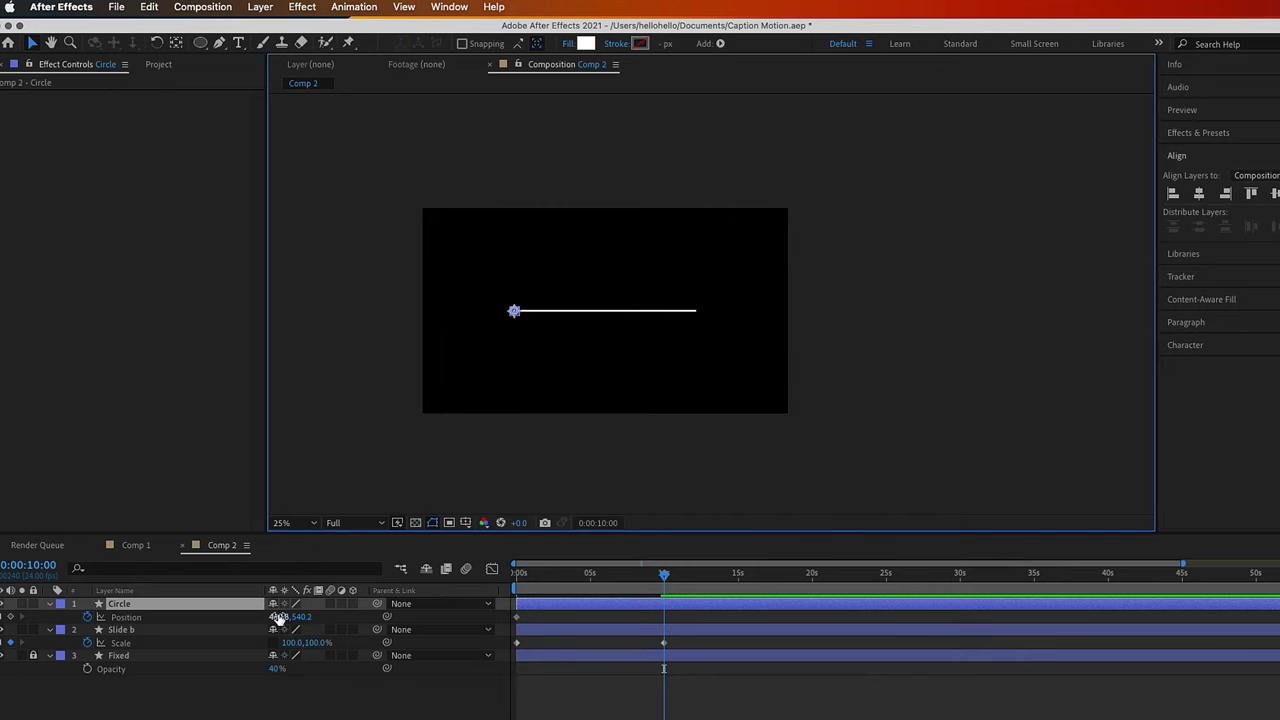
- Keyframe the Circle at the bar's far end by raising its horizontal position to 1434.8
drag(278, 618, 678, 624)
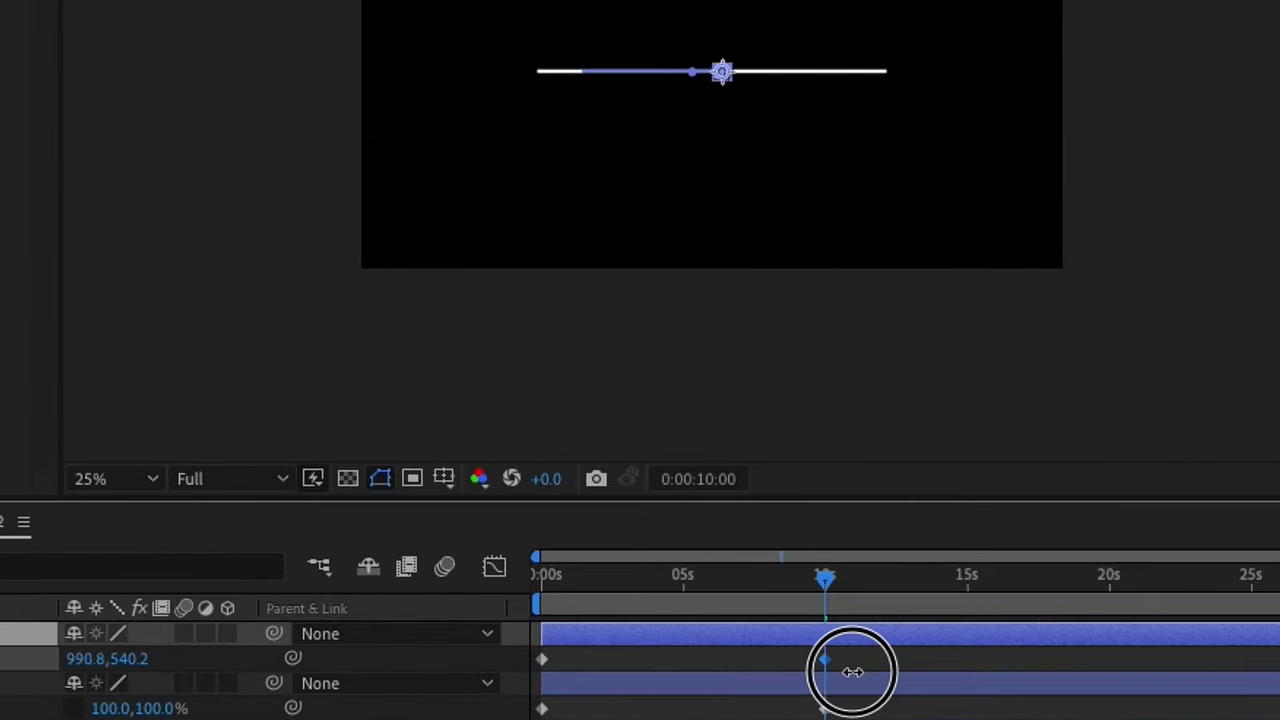
drag(852, 672, 1279, 668)
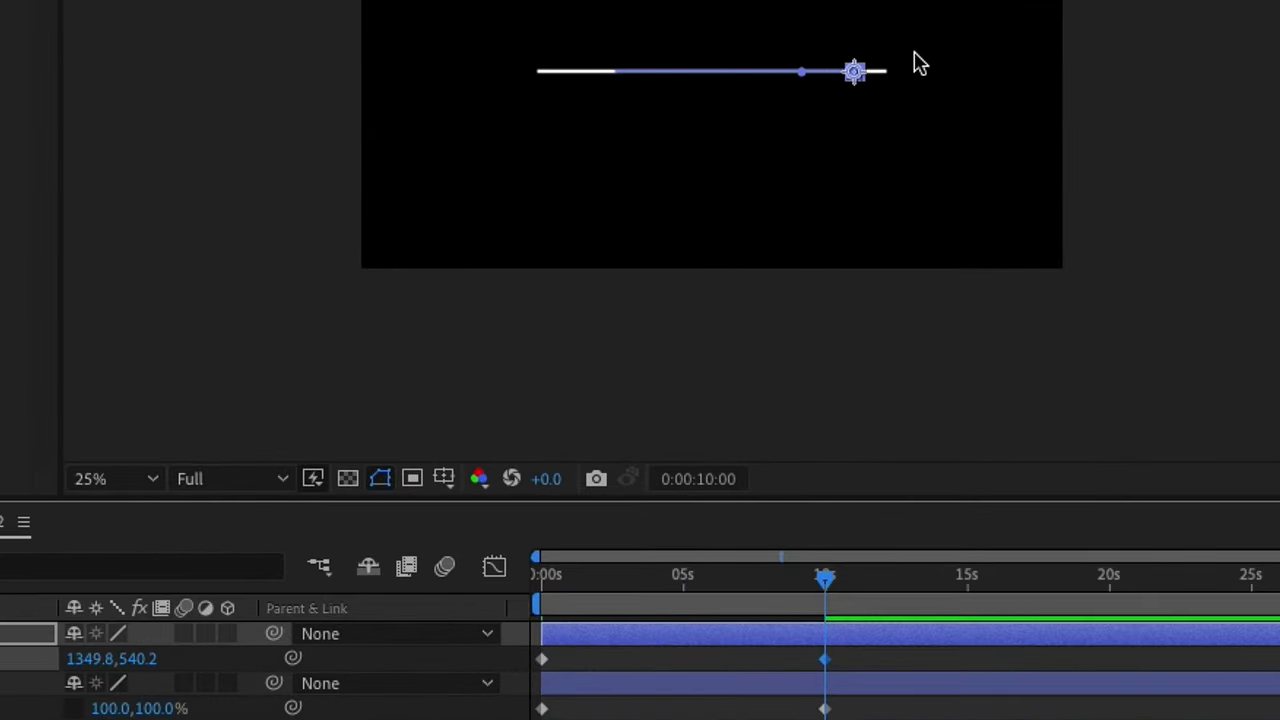
scroll(900, 83, down, 1)
scroll(894, 60, up, 1)
scroll(894, 63, up, 4)
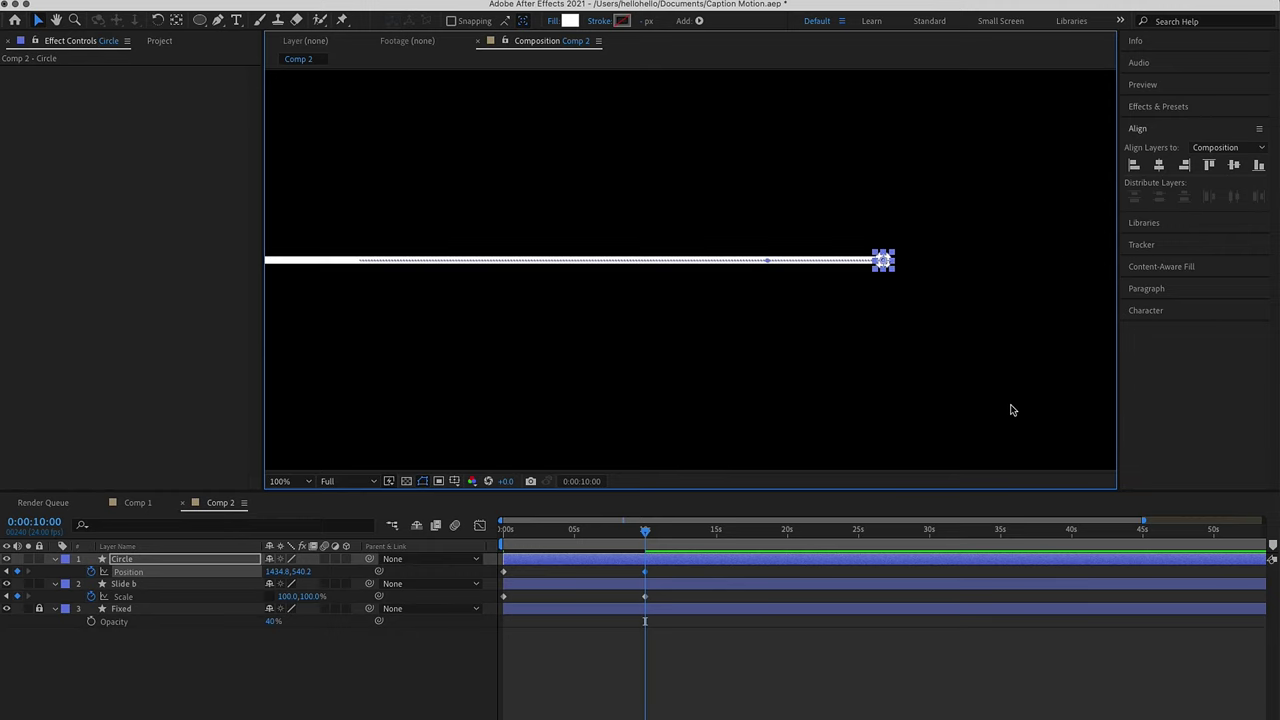
- Preview the bar and circle animation from 0 seconds with nothing selected
drag(677, 329, 828, 351)
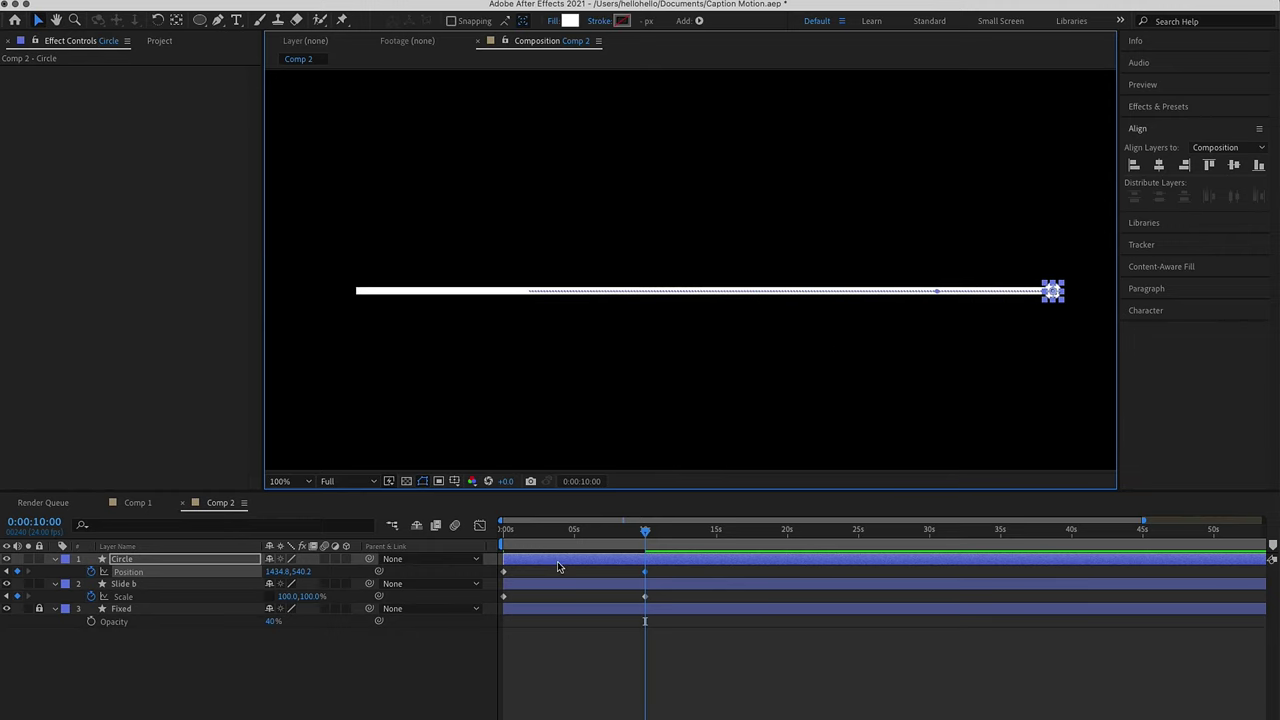
drag(530, 537, 433, 540)
click(421, 703)
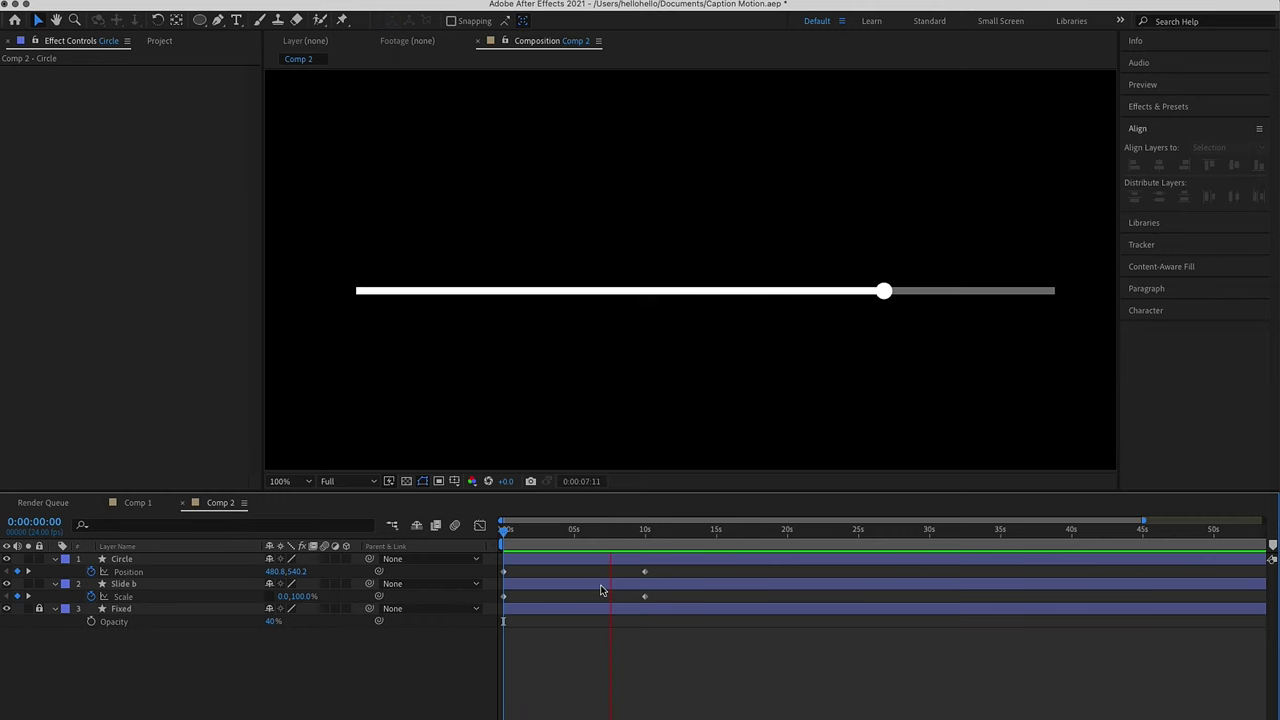
key(space)
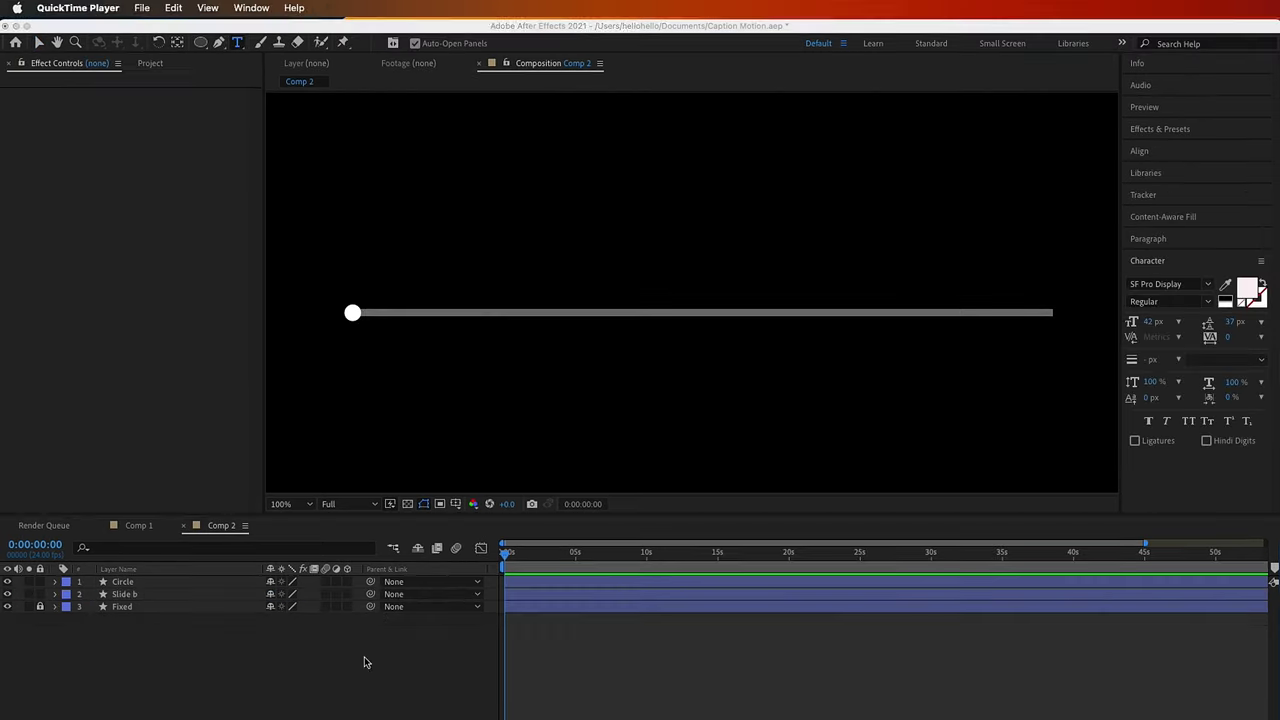
- Add a text layer reading 0:00 below the circle and reduce its font size to 27 px
click(364, 658)
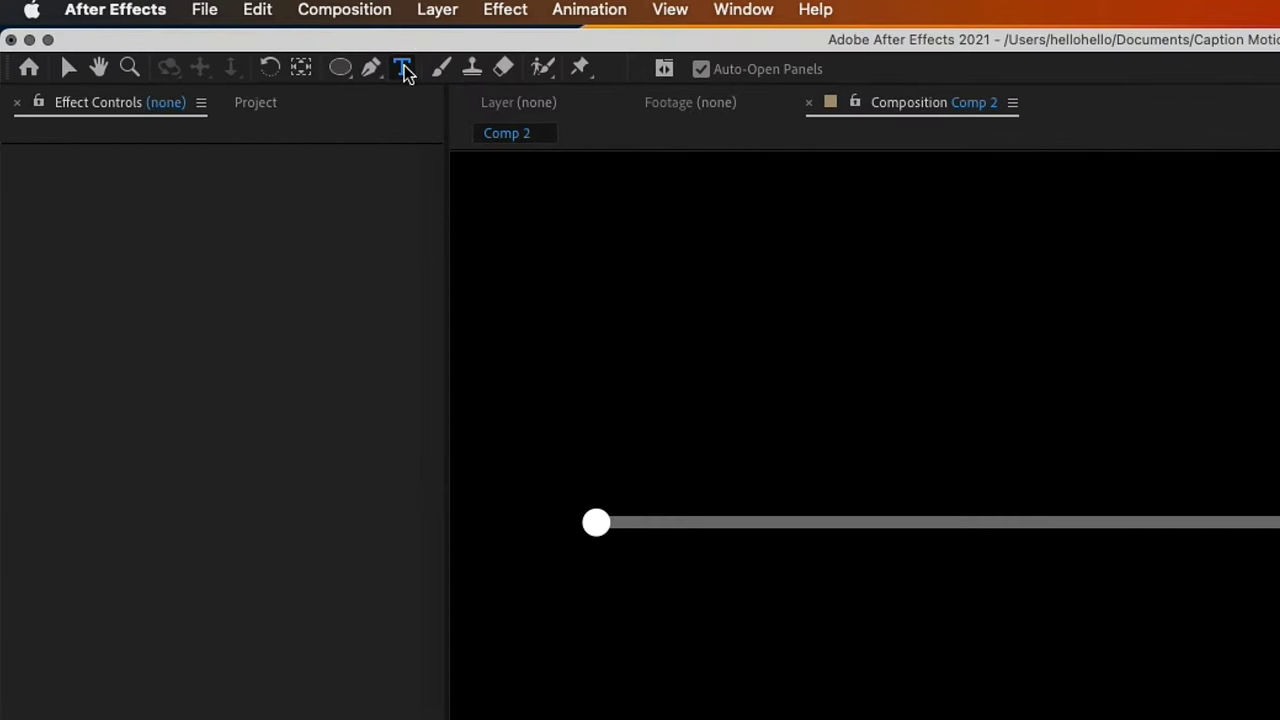
click(341, 58)
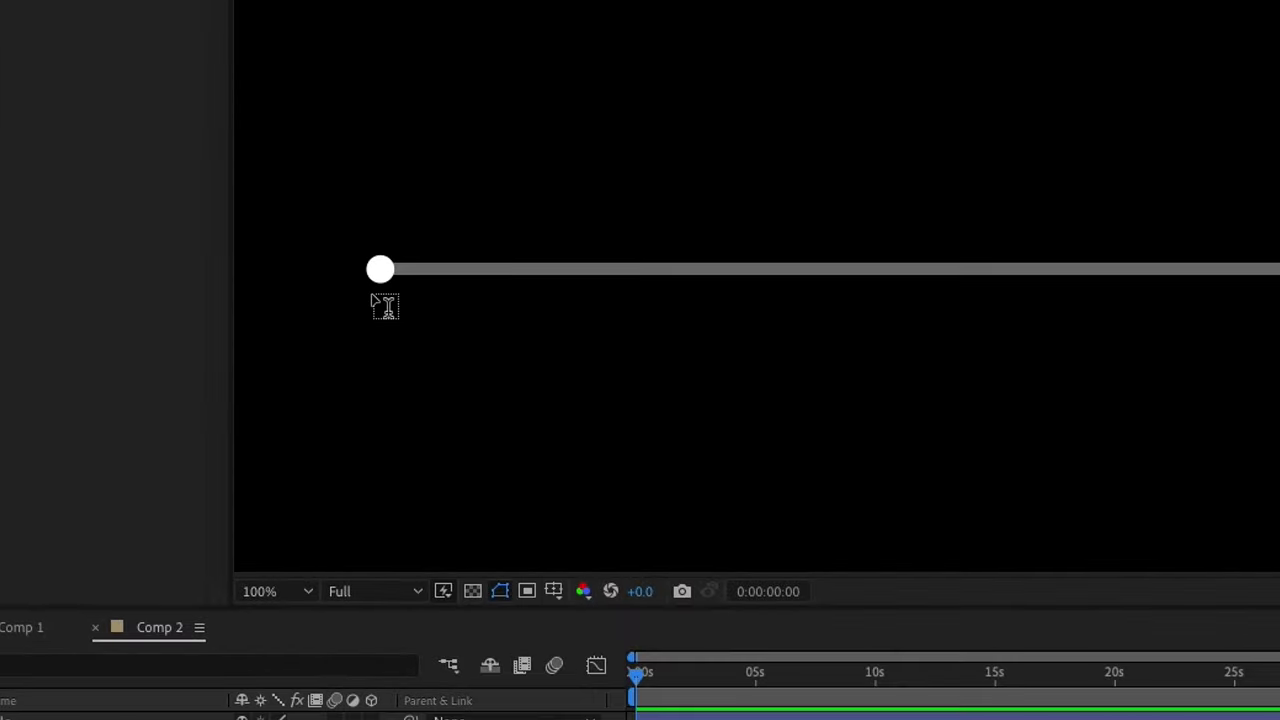
drag(372, 296, 462, 343)
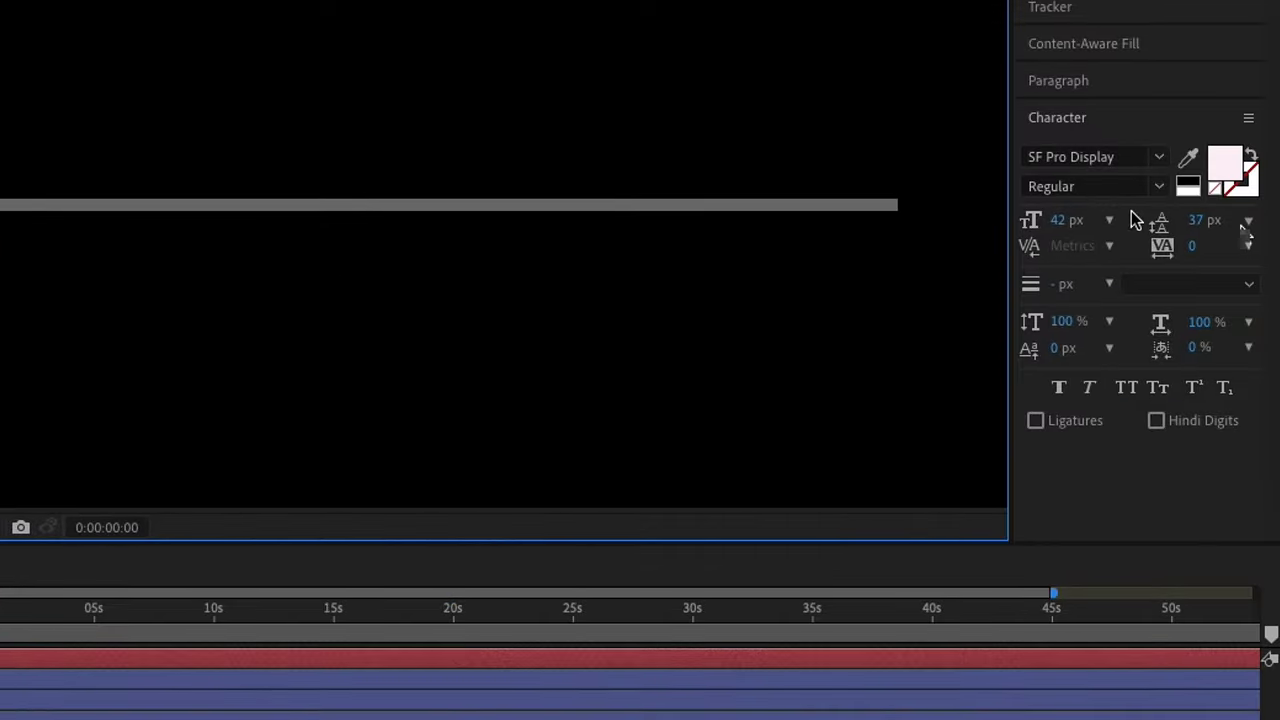
mouse_move(1066, 220)
mouse_down()
mouse_move(1034, 217)
mouse_move(1049, 224)
mouse_up()
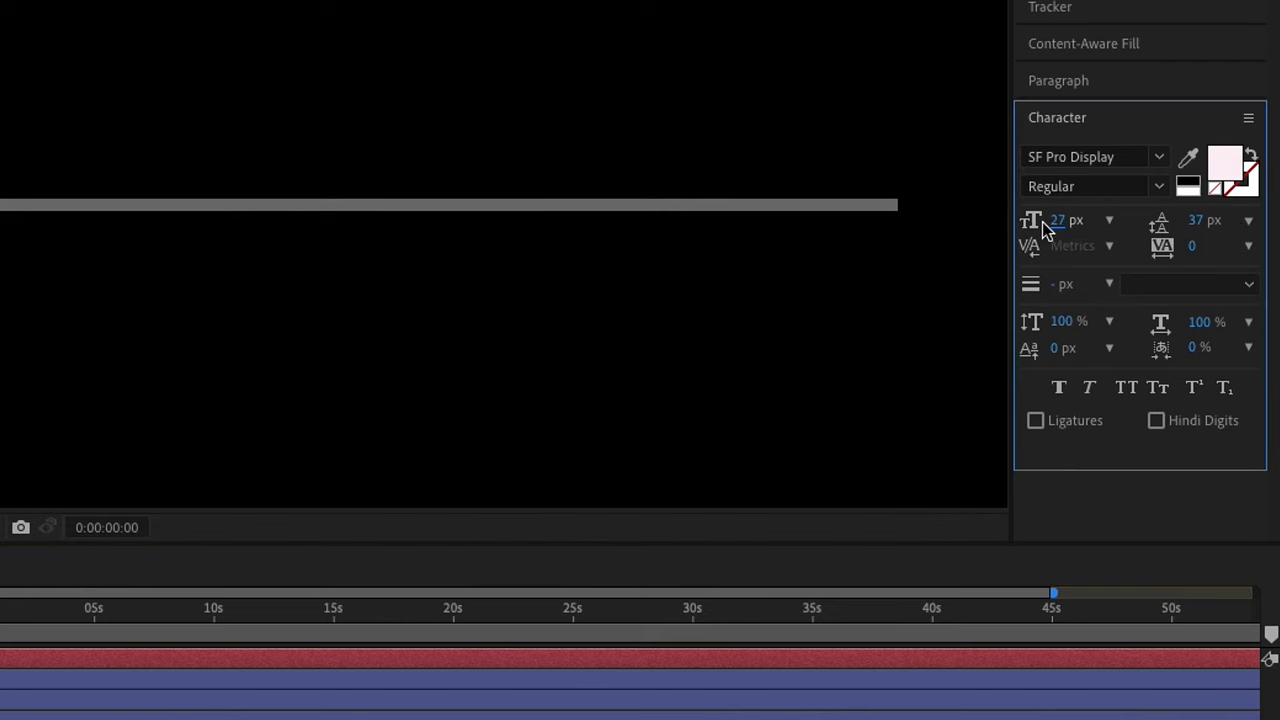
key(Escape)
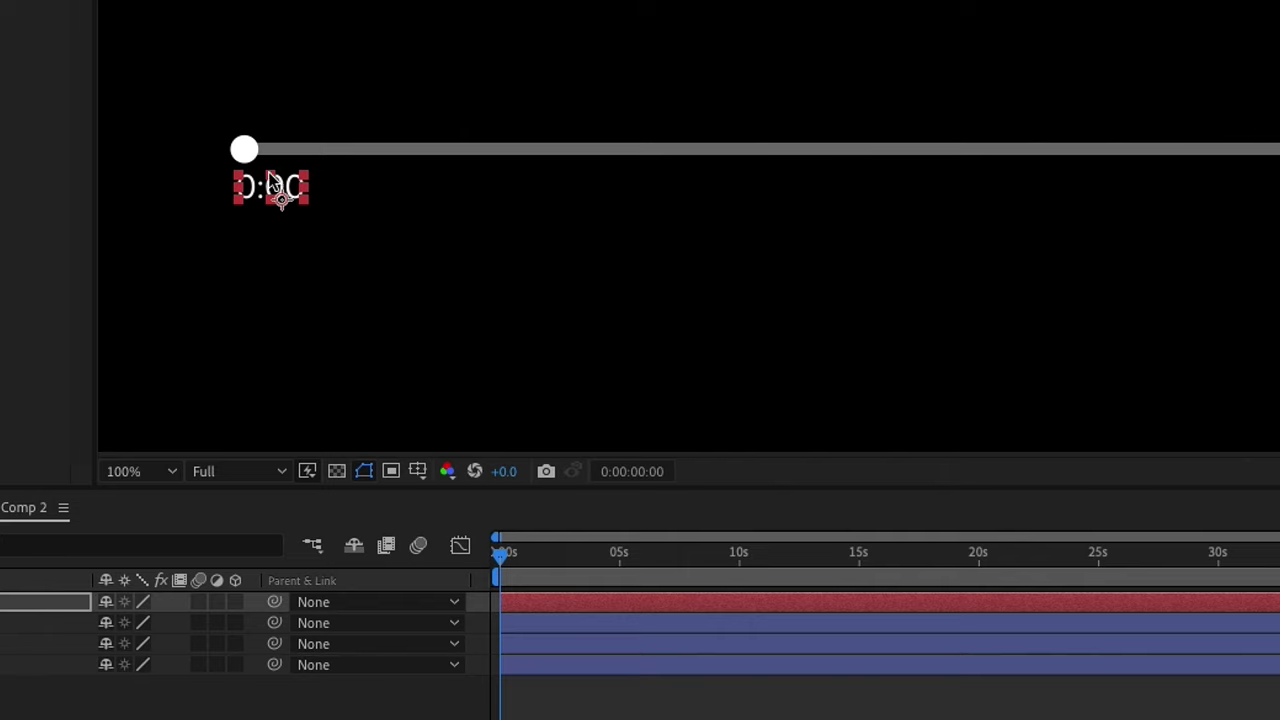
- Position the 0:00 text just under the start of the bar, slightly inward from the circle's edge, and deselect it
scroll(272, 184, down, 1)
scroll(277, 188, up, 1)
scroll(277, 178, up, 1)
drag(279, 178, 314, 182)
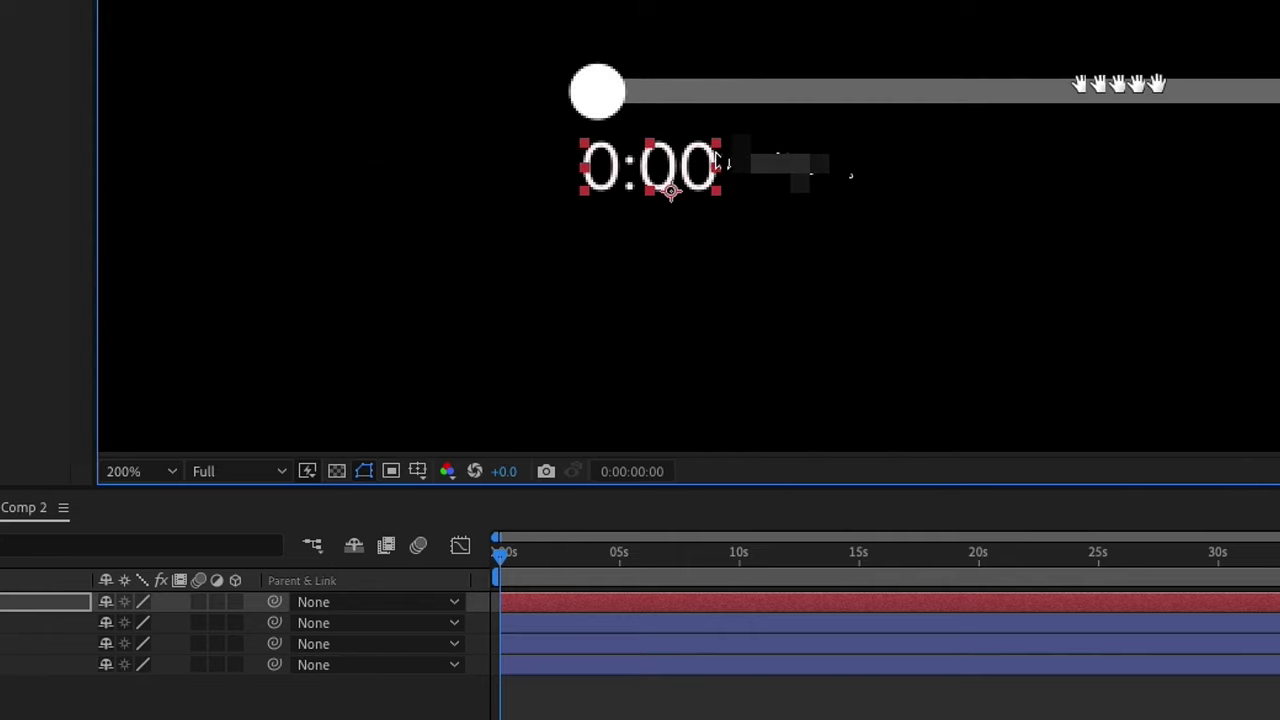
click(685, 157)
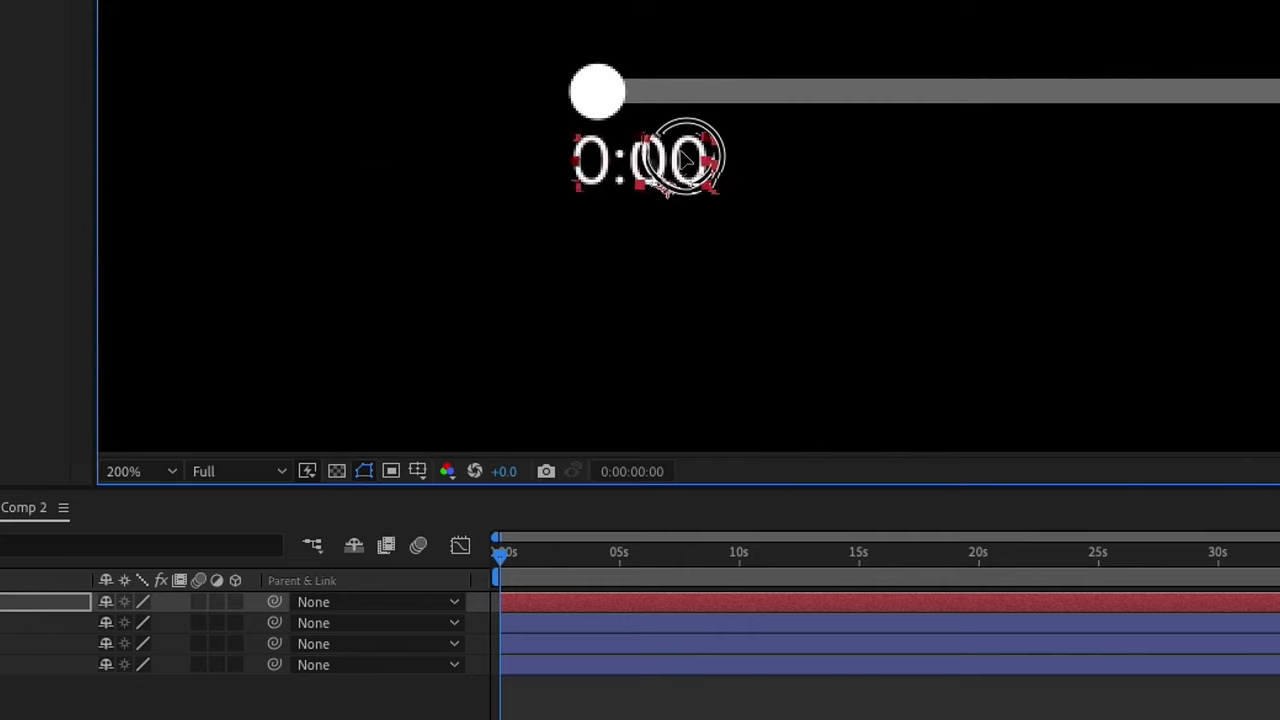
mouse_move(685, 157)
mouse_down()
mouse_move(697, 150)
mouse_move(673, 151)
mouse_move(706, 151)
mouse_up()
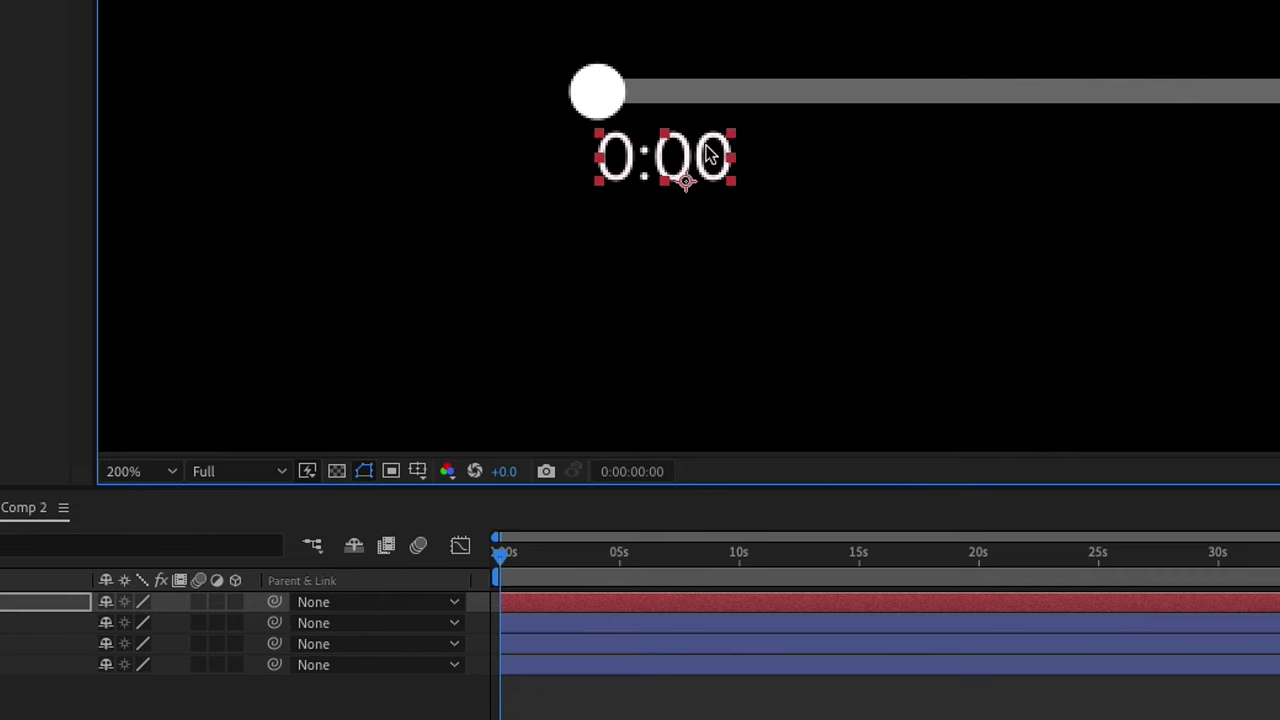
click(808, 35)
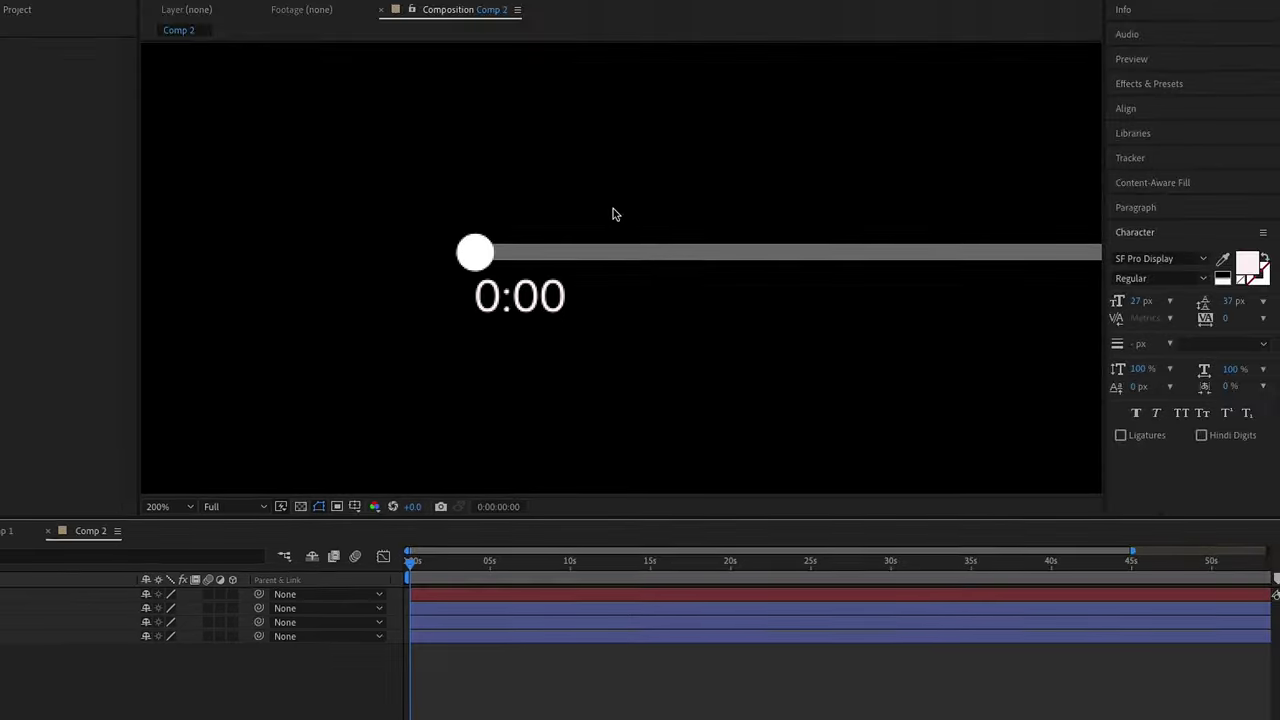
scroll(612, 312, down, 2)
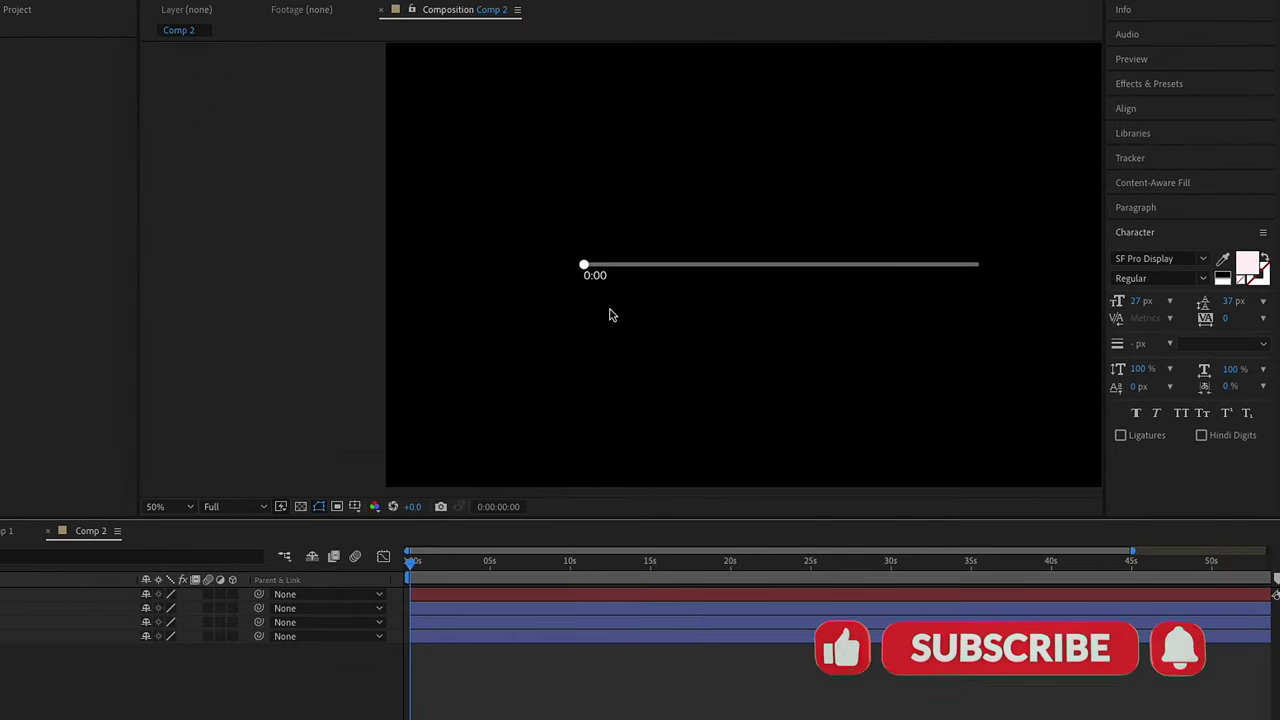
scroll(612, 312, up, 1)
key(space)
drag(638, 304, 326, 273)
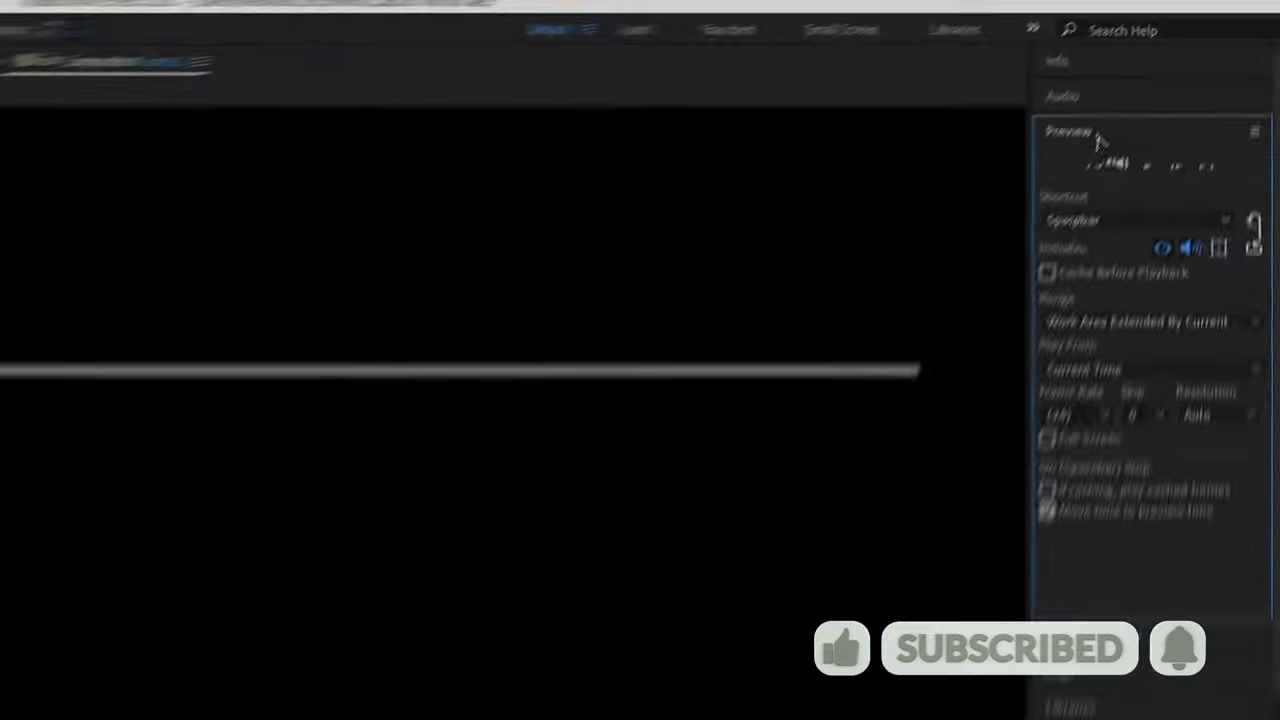
- Find the Slider Control effect by searching for slider and apply it to the 0:00 text layer
click(1150, 61)
click(1149, 82)
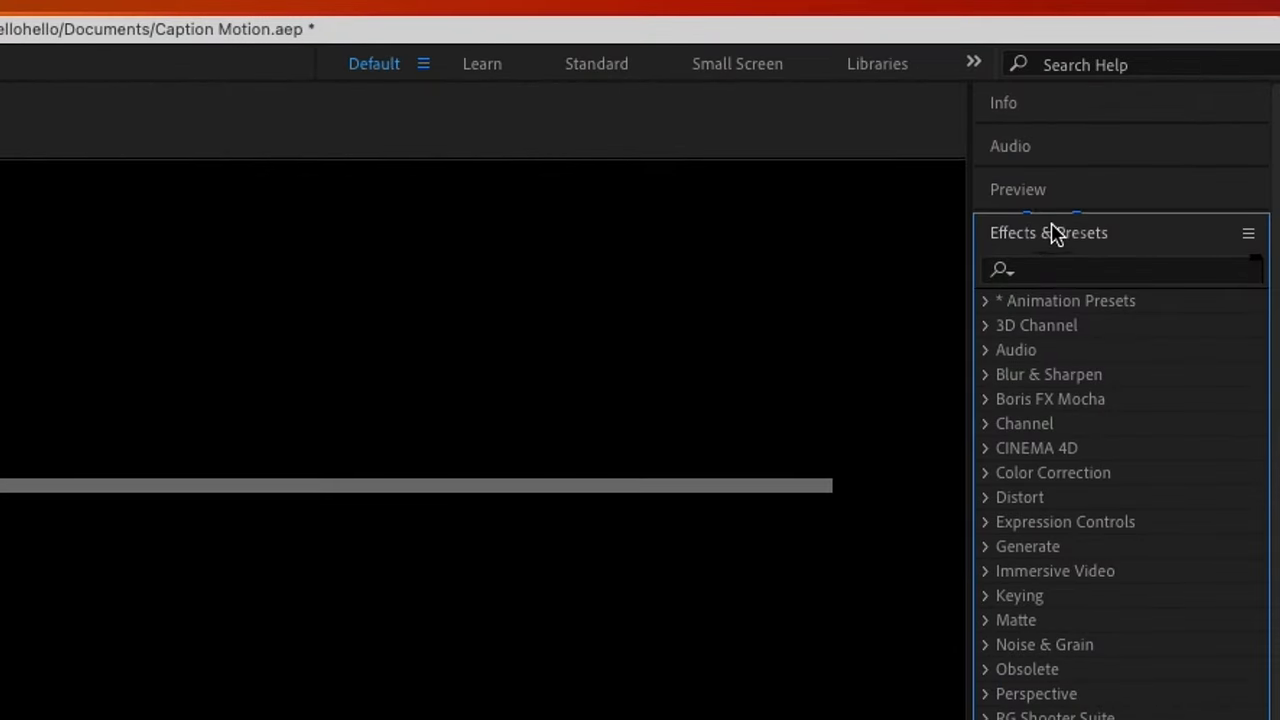
click(1046, 272)
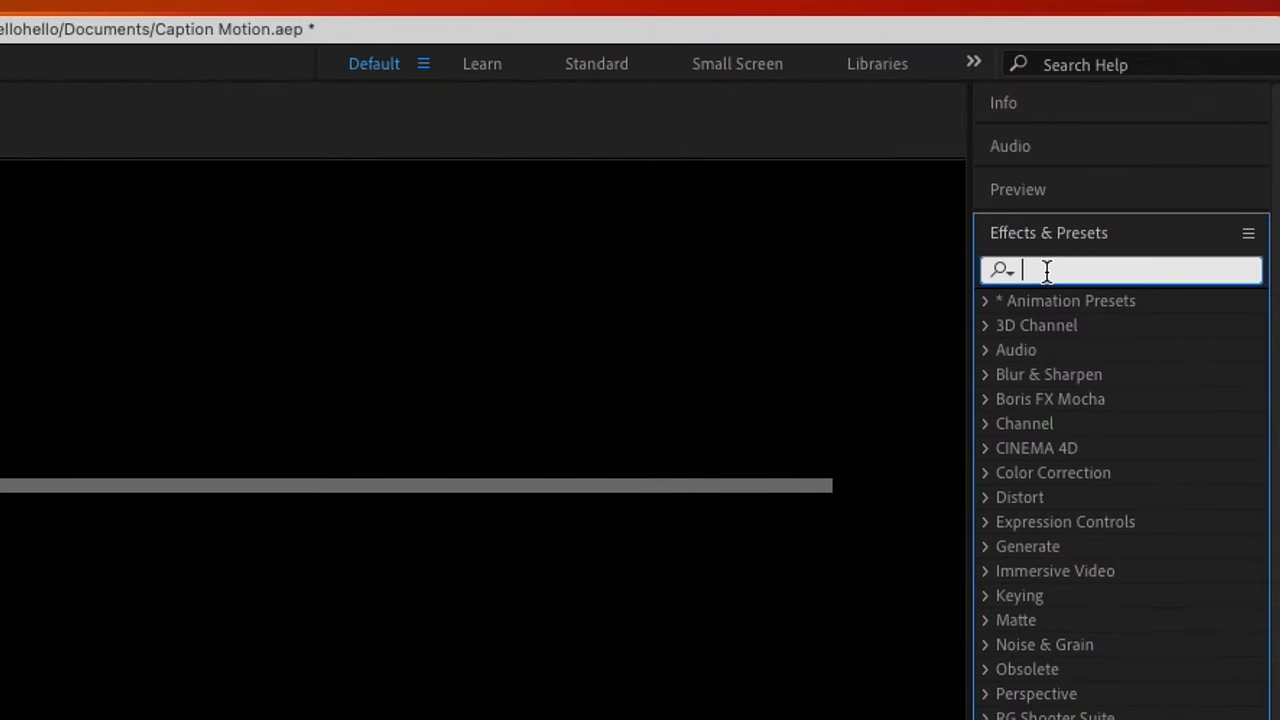
text(slider)
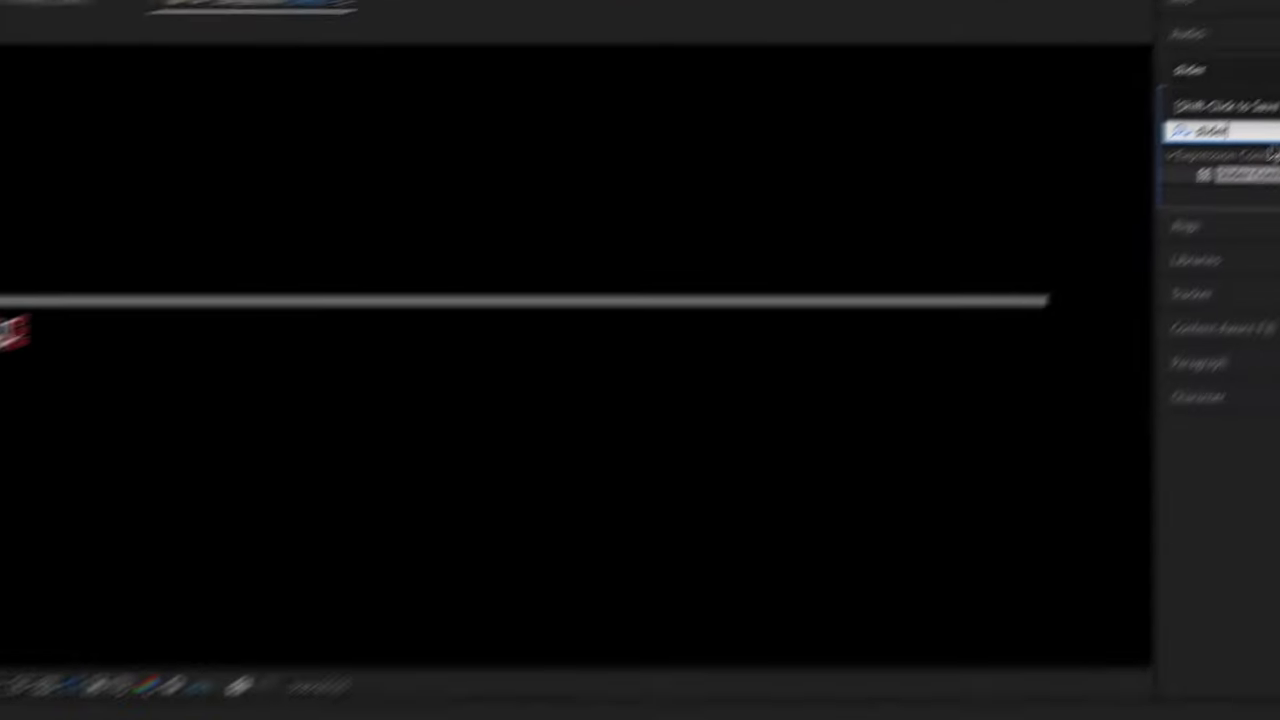
drag(1188, 326, 510, 634)
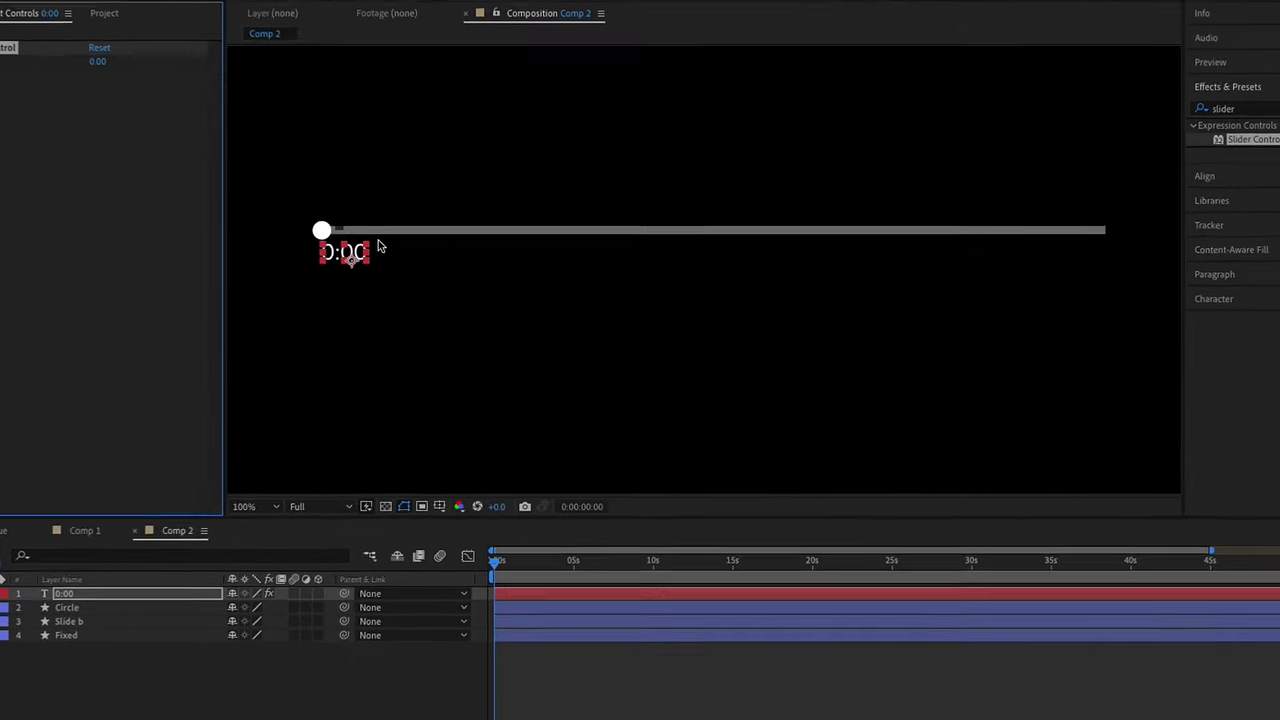
- Switch to Notes, copy the selected minutes-and-seconds slider expression, and return to After Effects
mouse_move(0, 322)
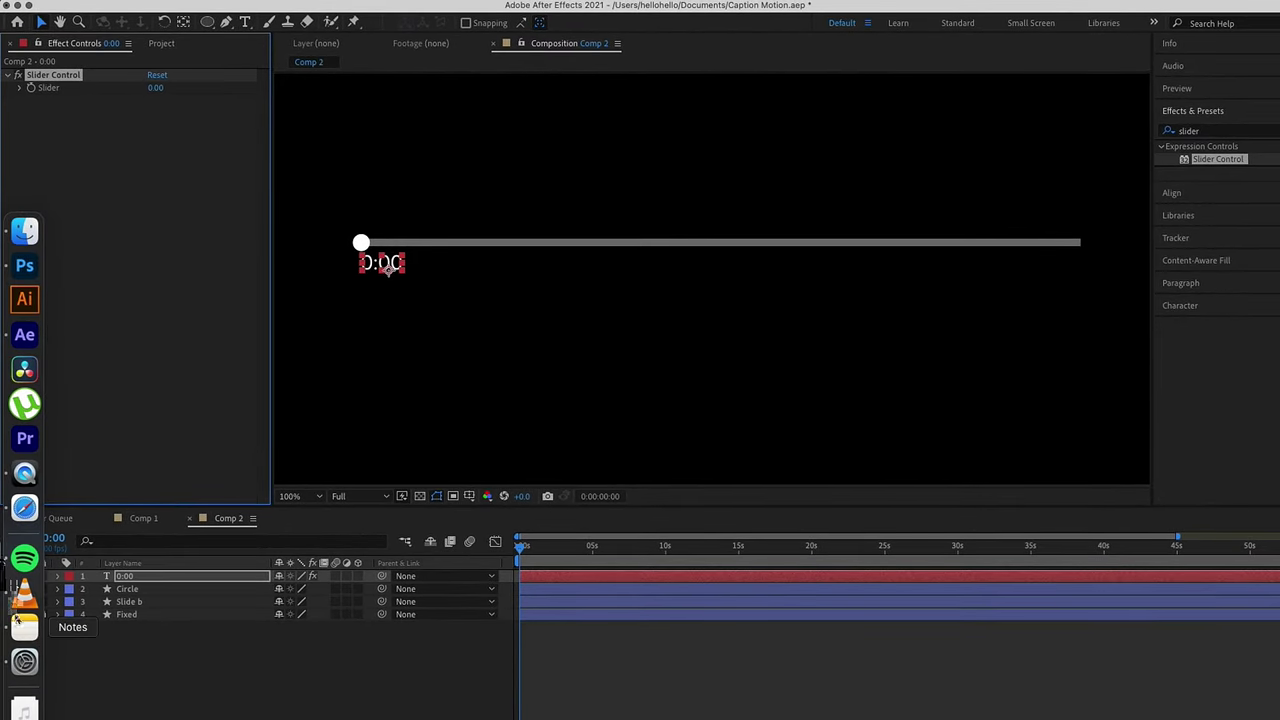
click(19, 620)
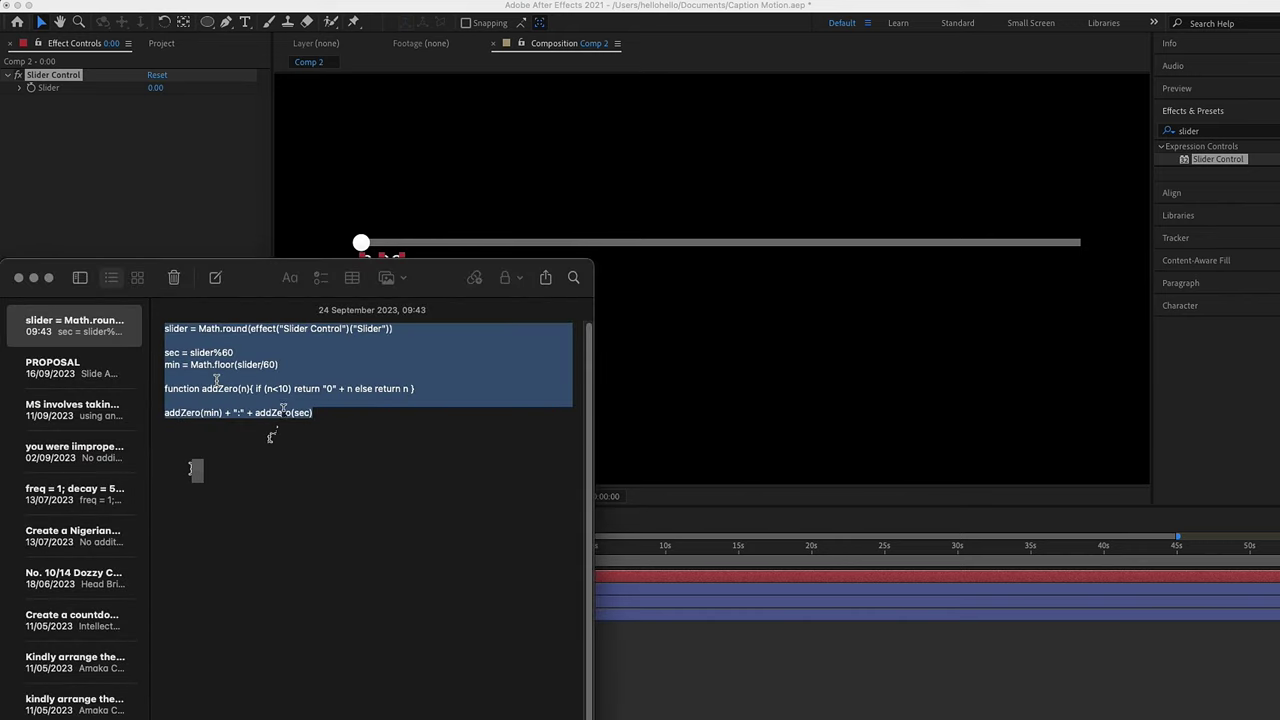
right_click(267, 386)
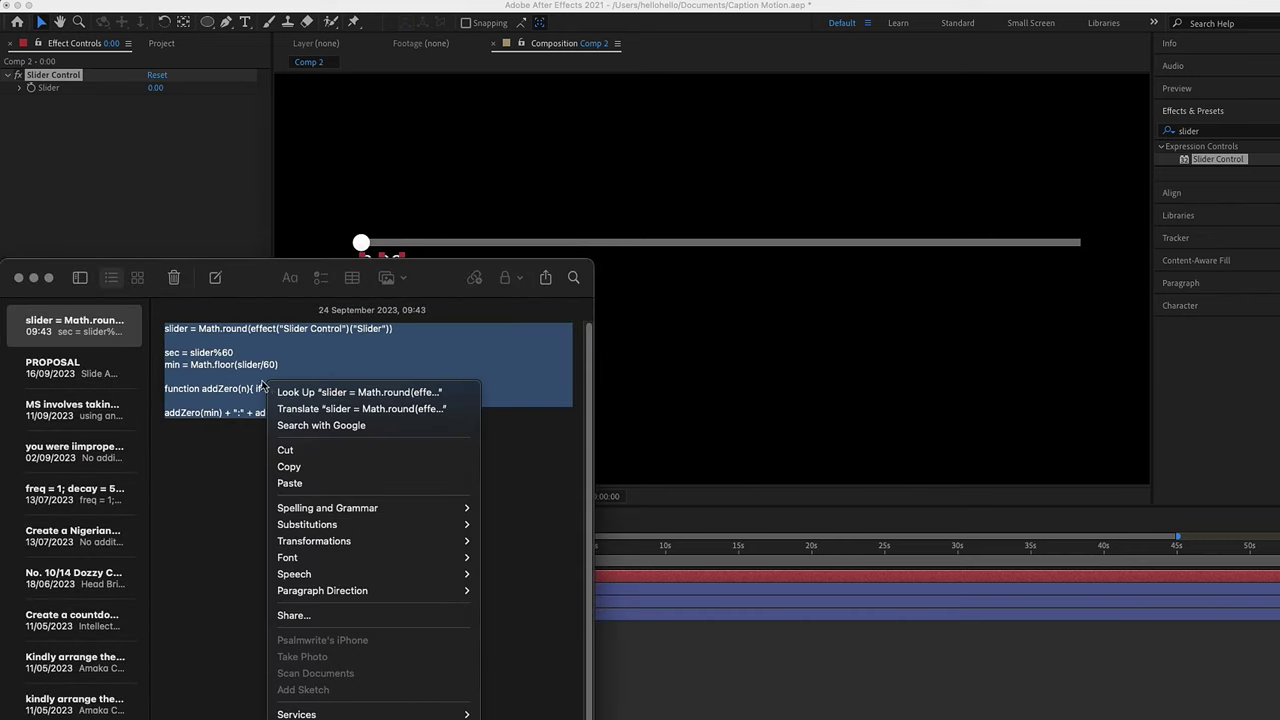
click(299, 466)
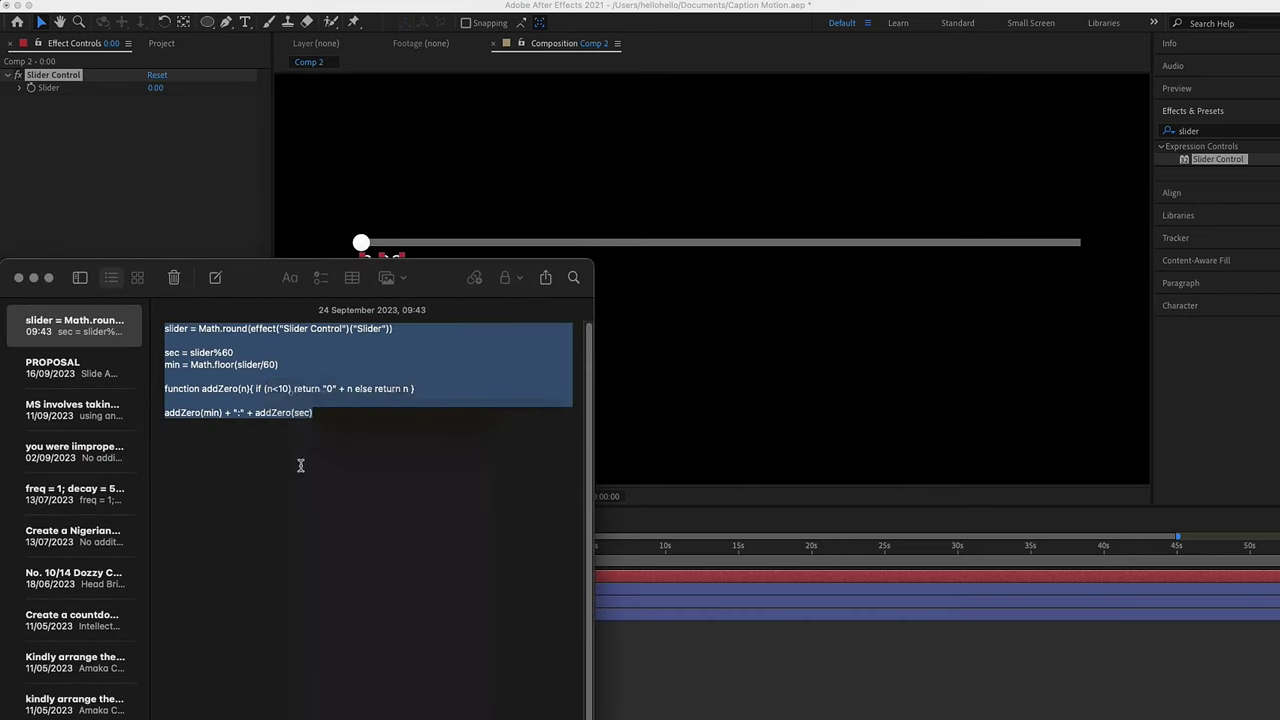
click(537, 571)
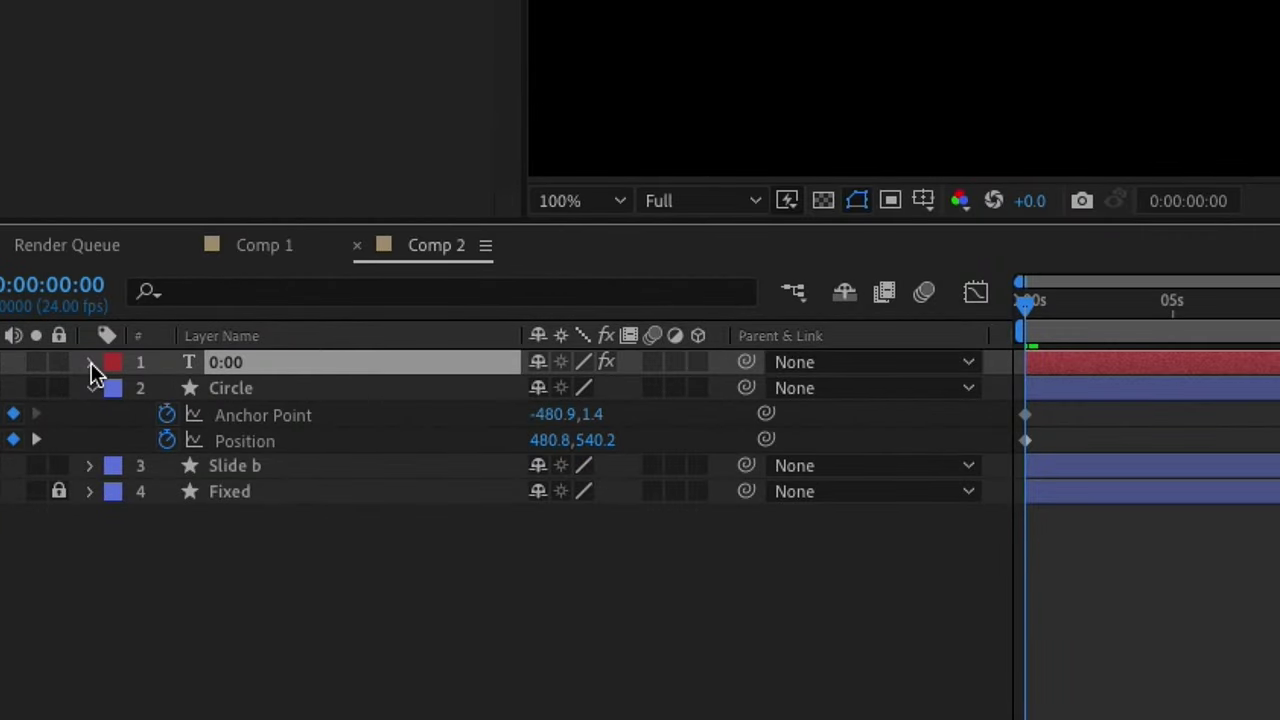
- Add an expression to the 0:00 layer's Source Text and replace its default code with the copied slider expression
click(91, 364)
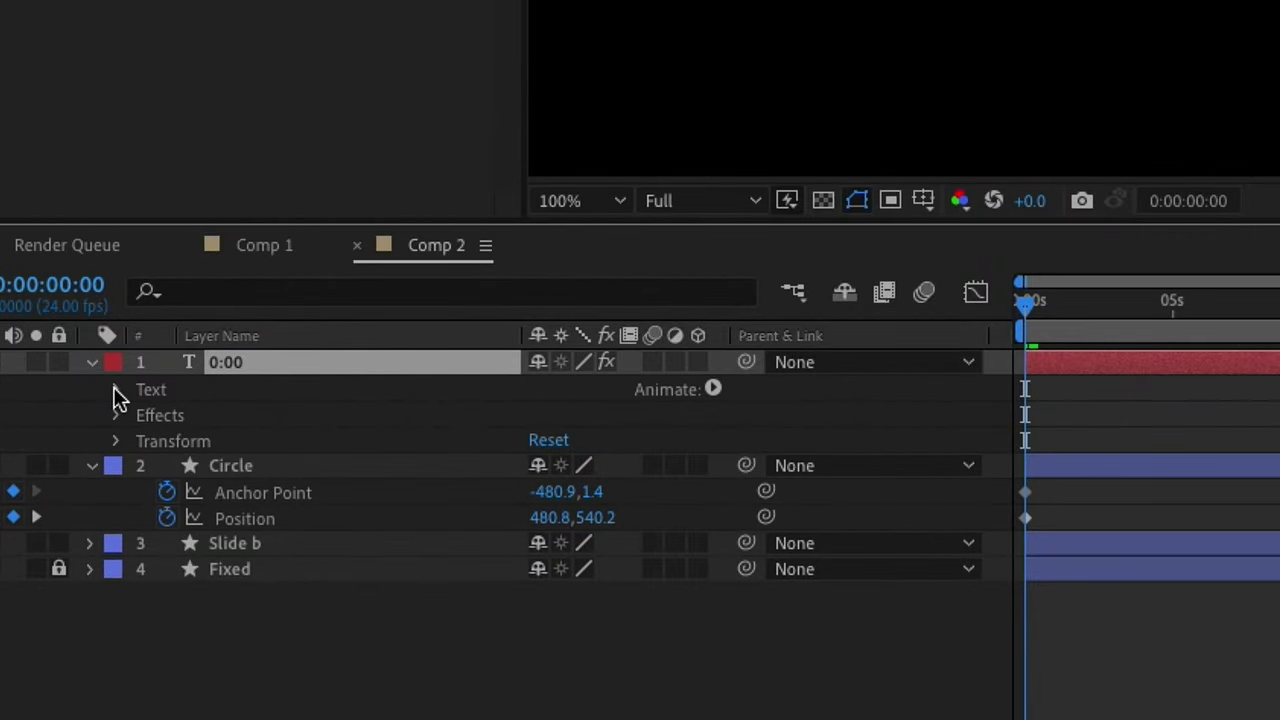
click(116, 390)
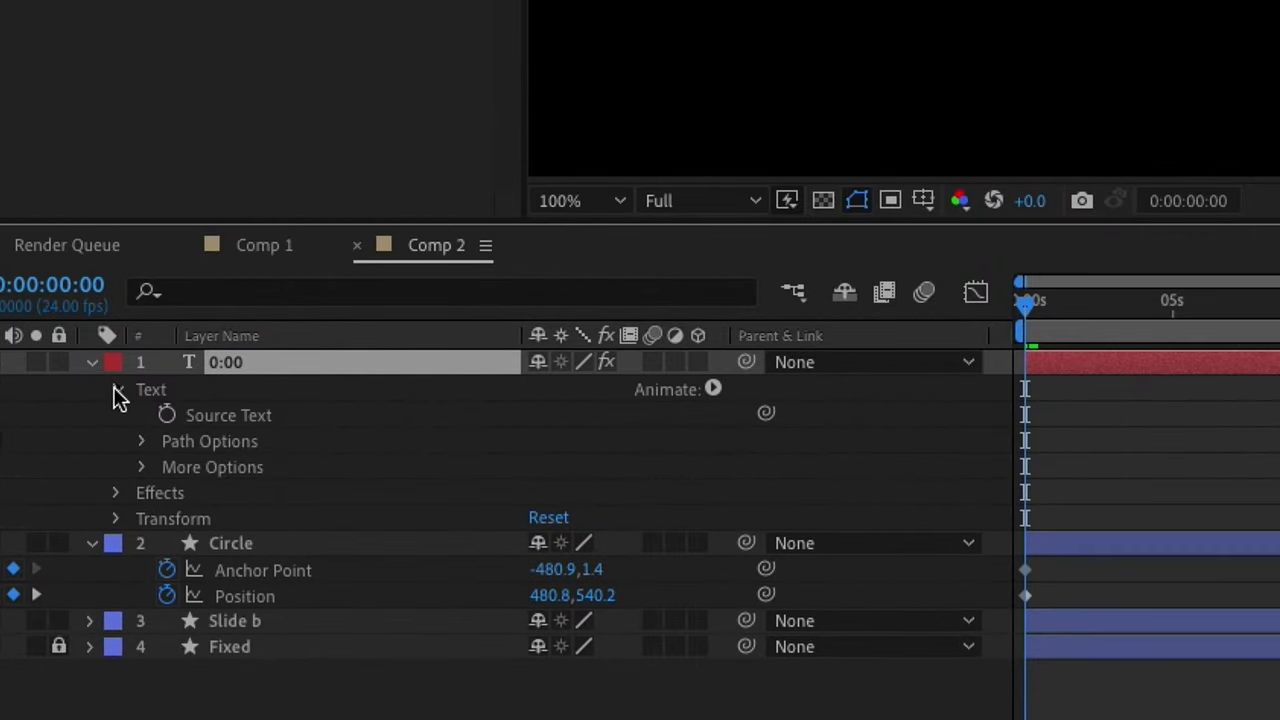
alt+click(168, 416)
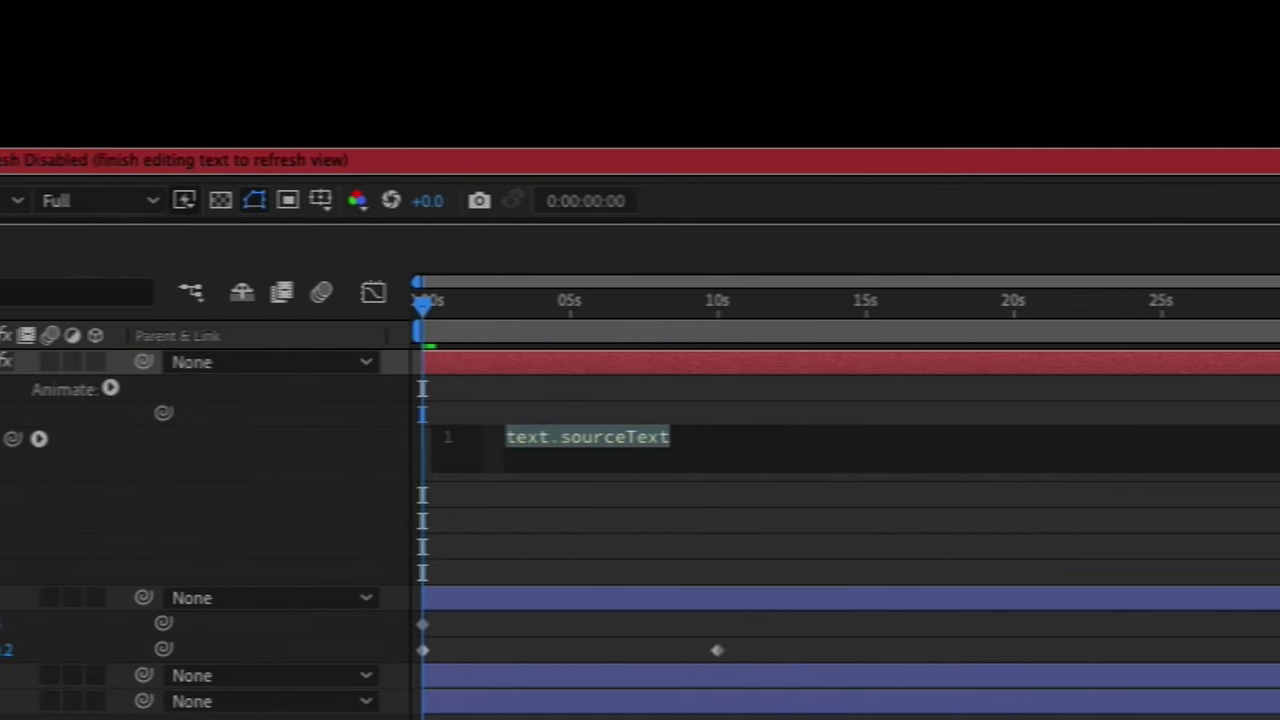
key(ctrl+v)
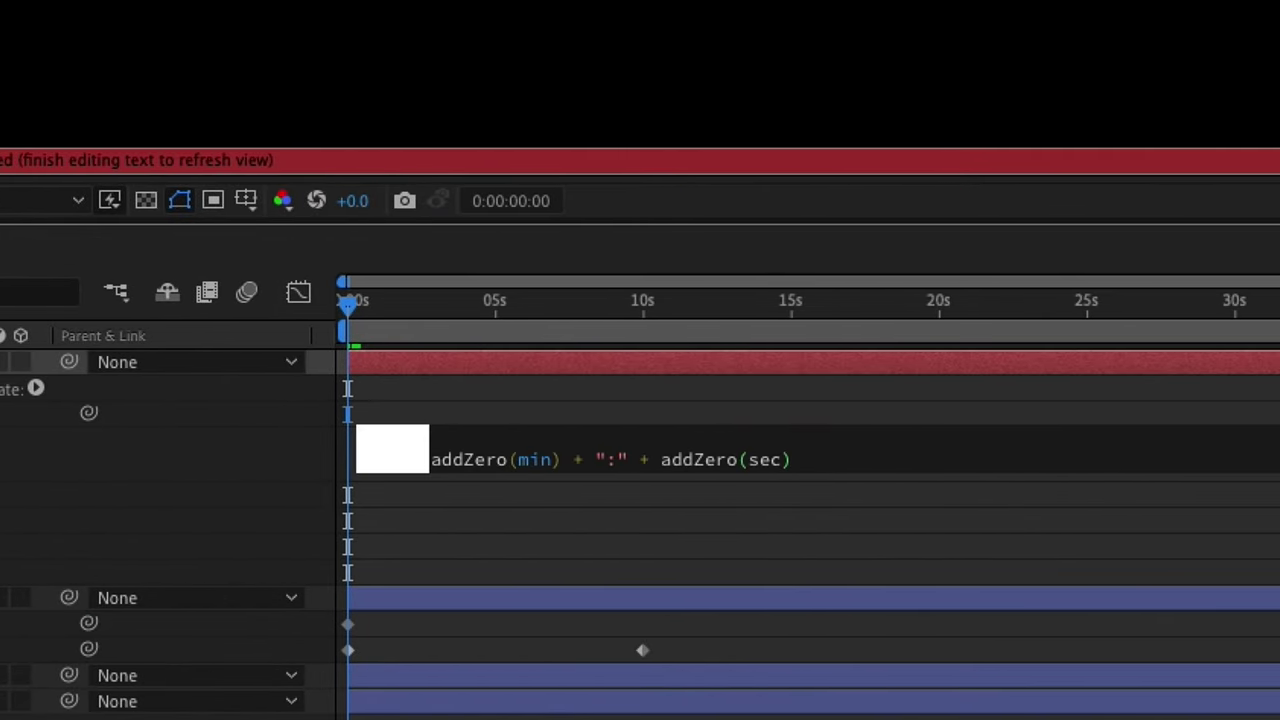
click(496, 516)
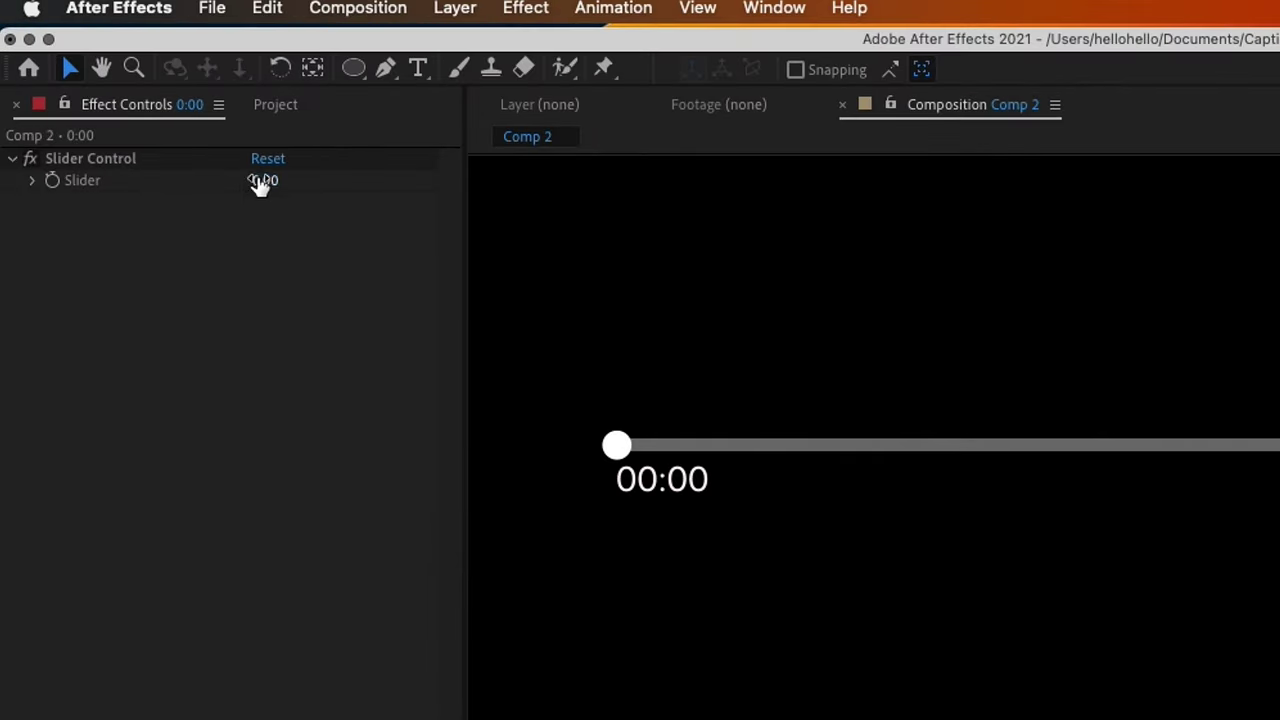
- Try raising the Slider value slightly to test the time text, and reset the effect
mouse_move(258, 174)
mouse_down()
mouse_move(271, 166)
mouse_move(256, 161)
mouse_move(273, 163)
mouse_move(258, 170)
mouse_up()
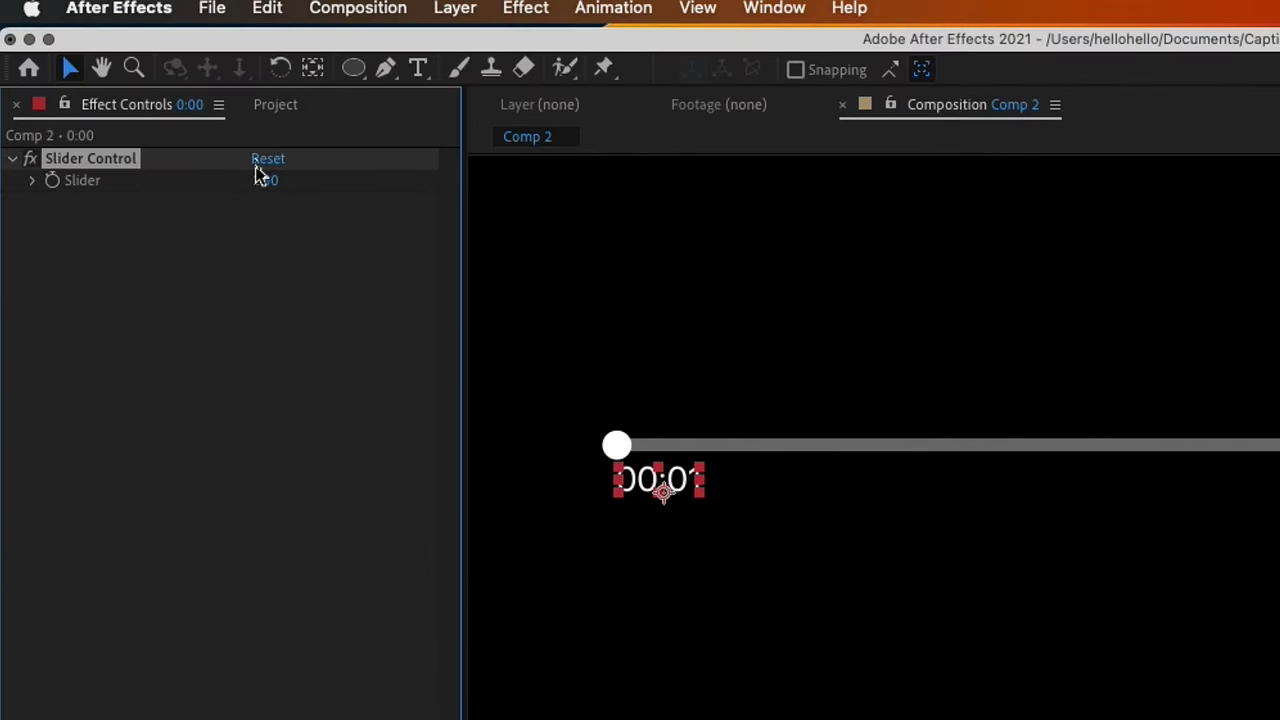
click(257, 161)
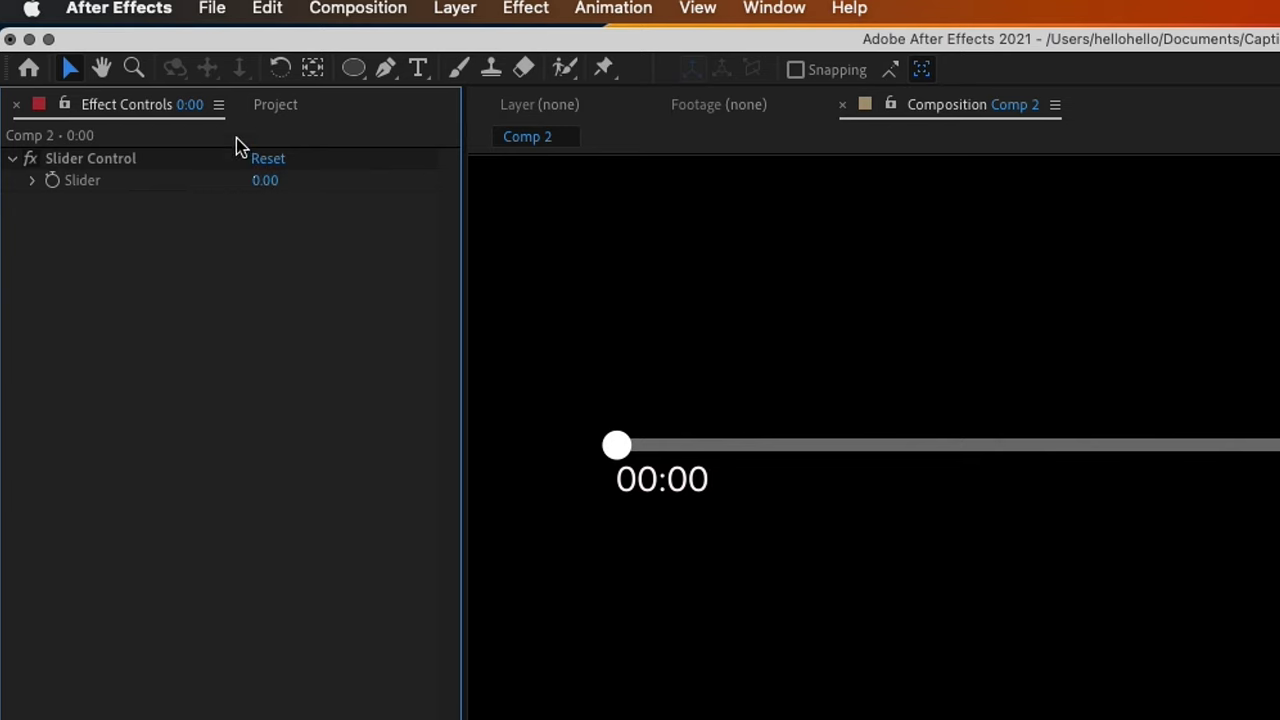
- Set the project's expressions engine to Legacy ExtendScript in the Project Settings and accept them
click(172, 10)
mouse_move(211, 8)
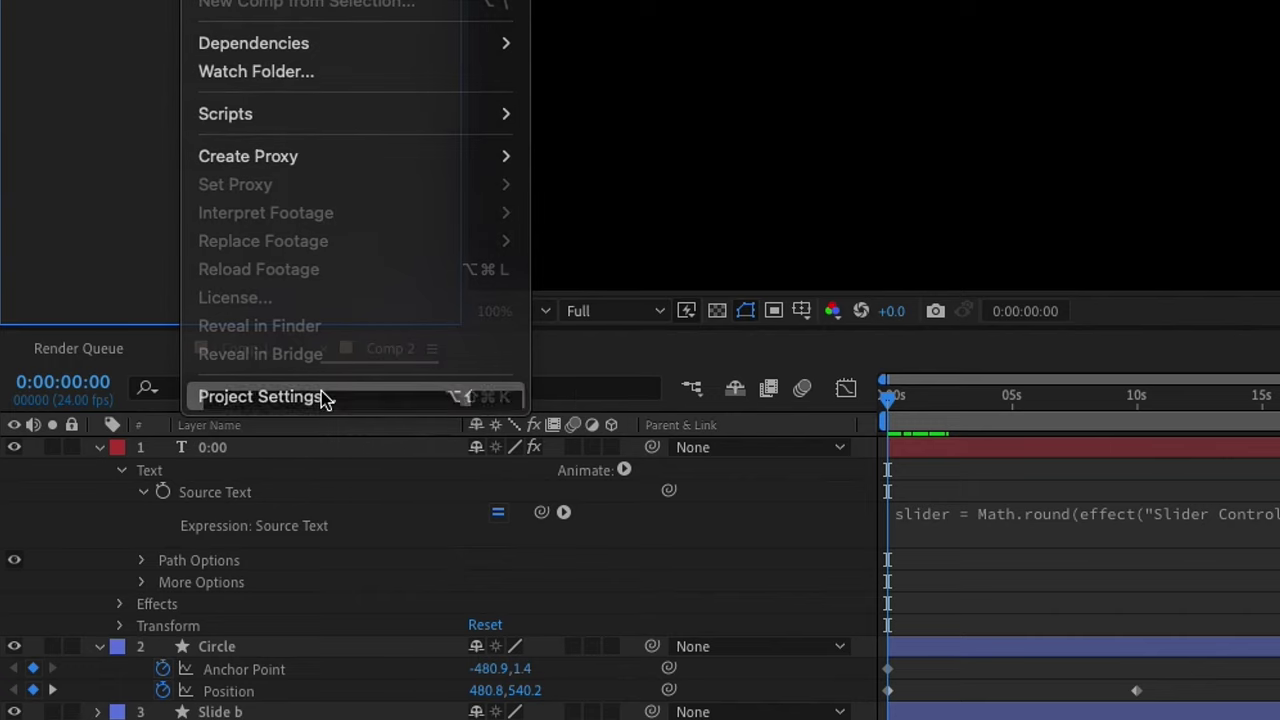
click(322, 398)
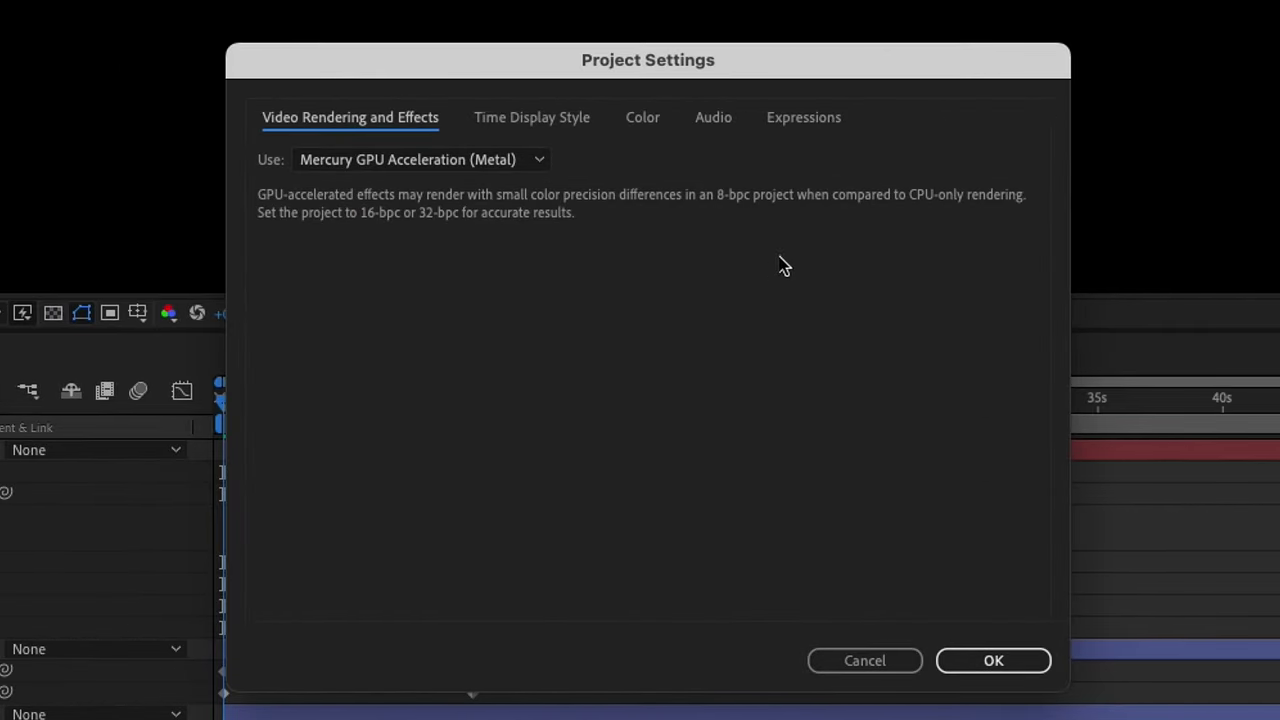
click(818, 122)
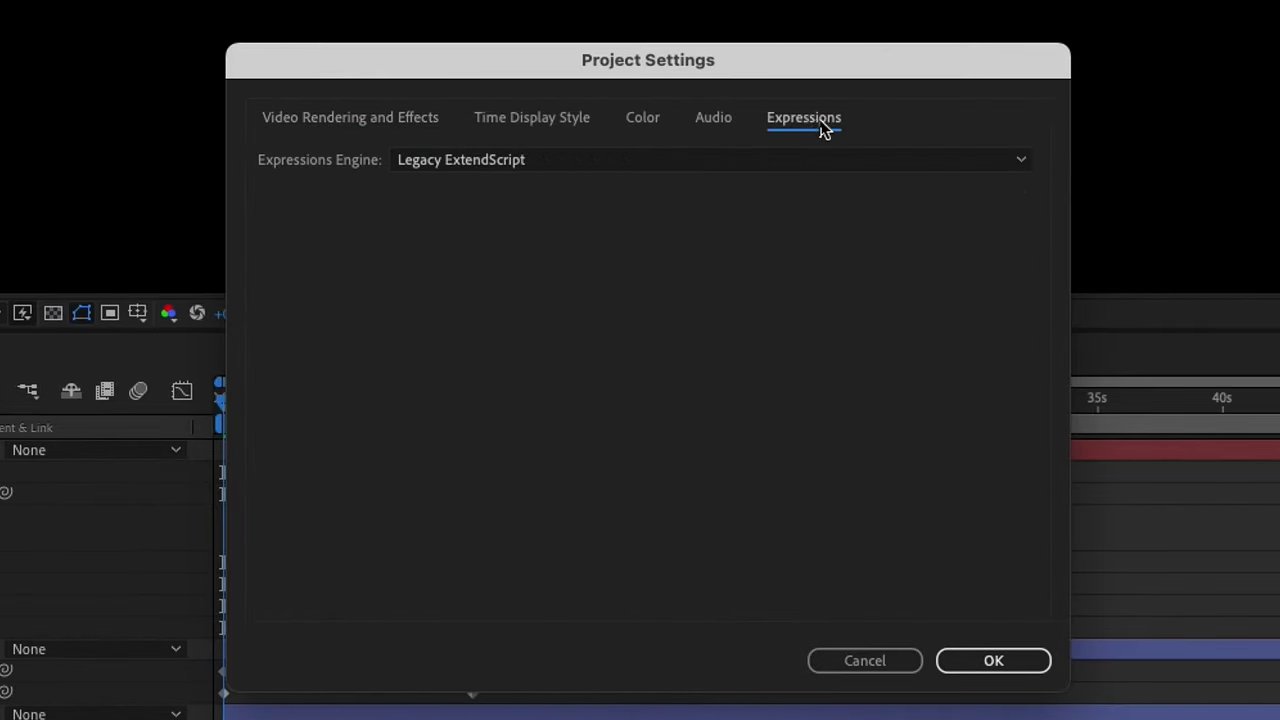
click(428, 162)
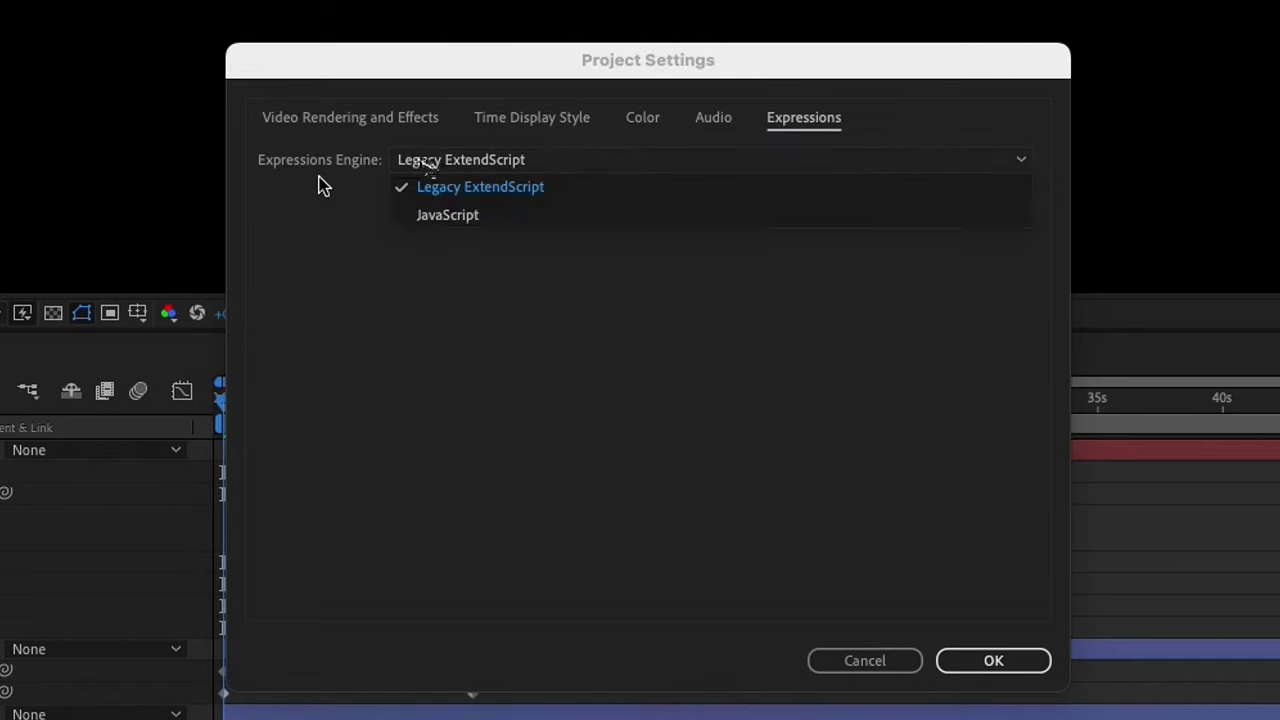
click(473, 195)
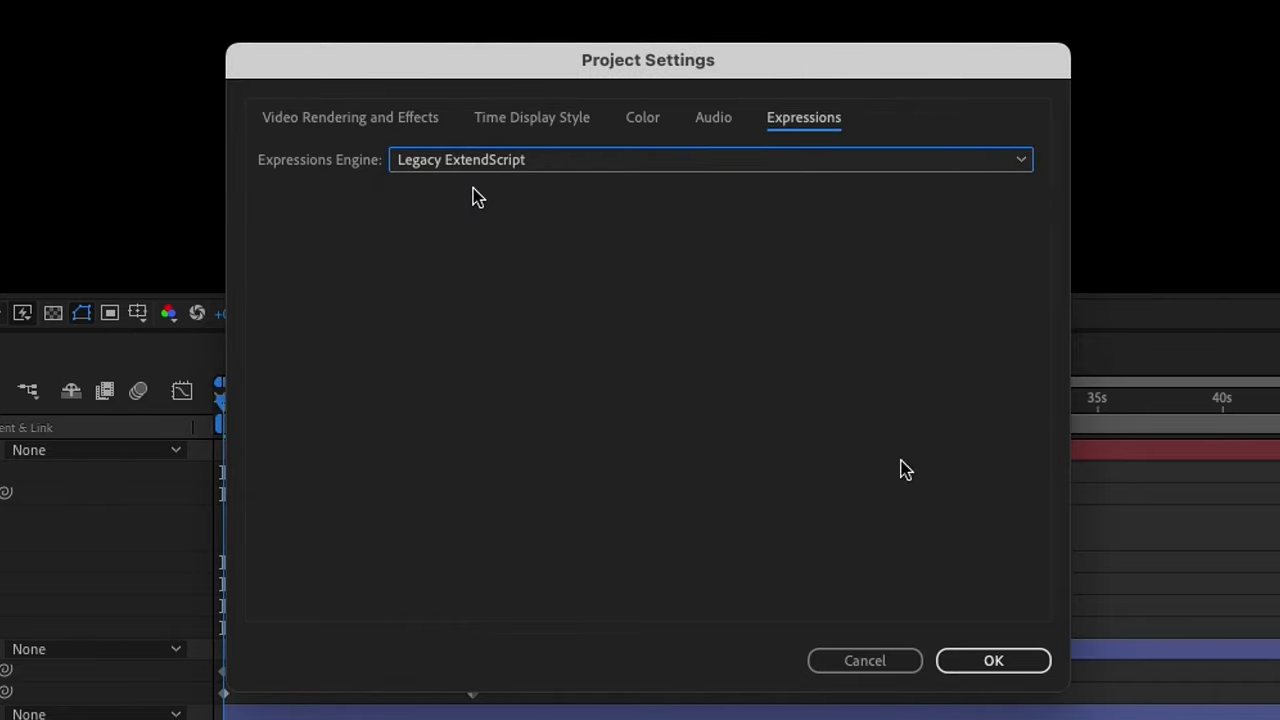
click(971, 663)
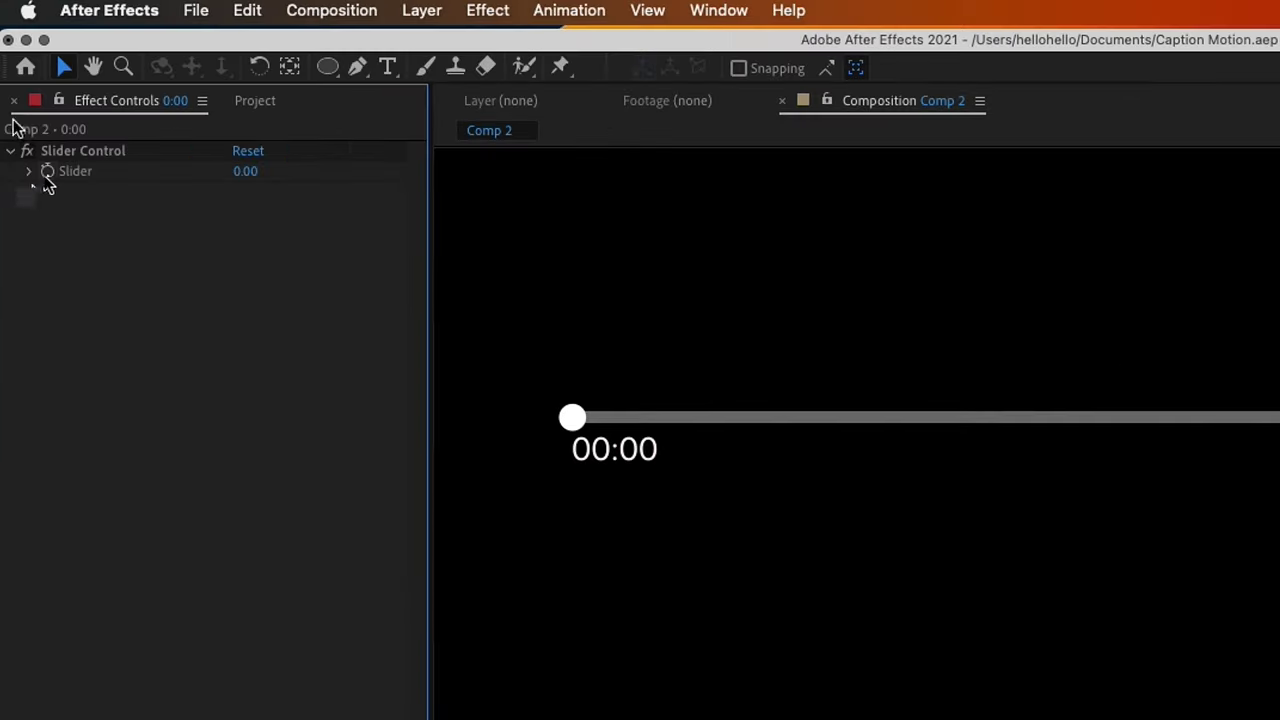
- Keyframe the 0:00 layer's Slider at 0 at the start and at 30 at 0:00:09:23
click(31, 88)
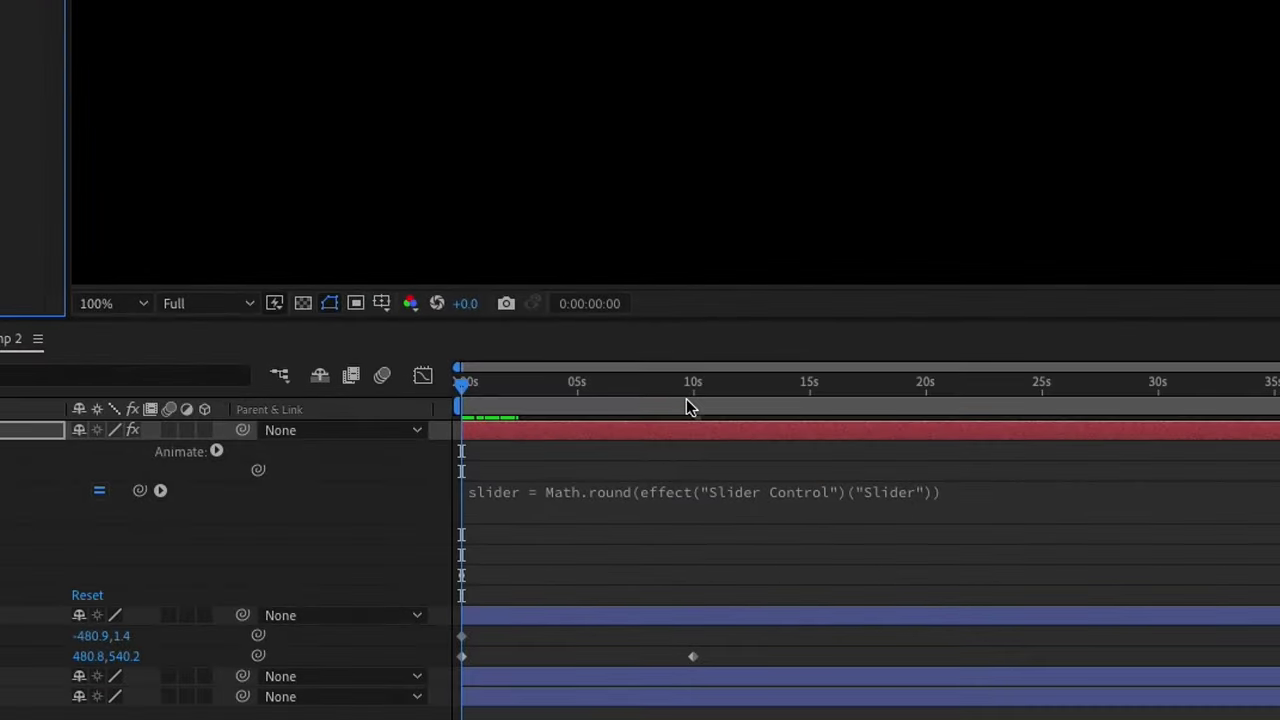
click(686, 398)
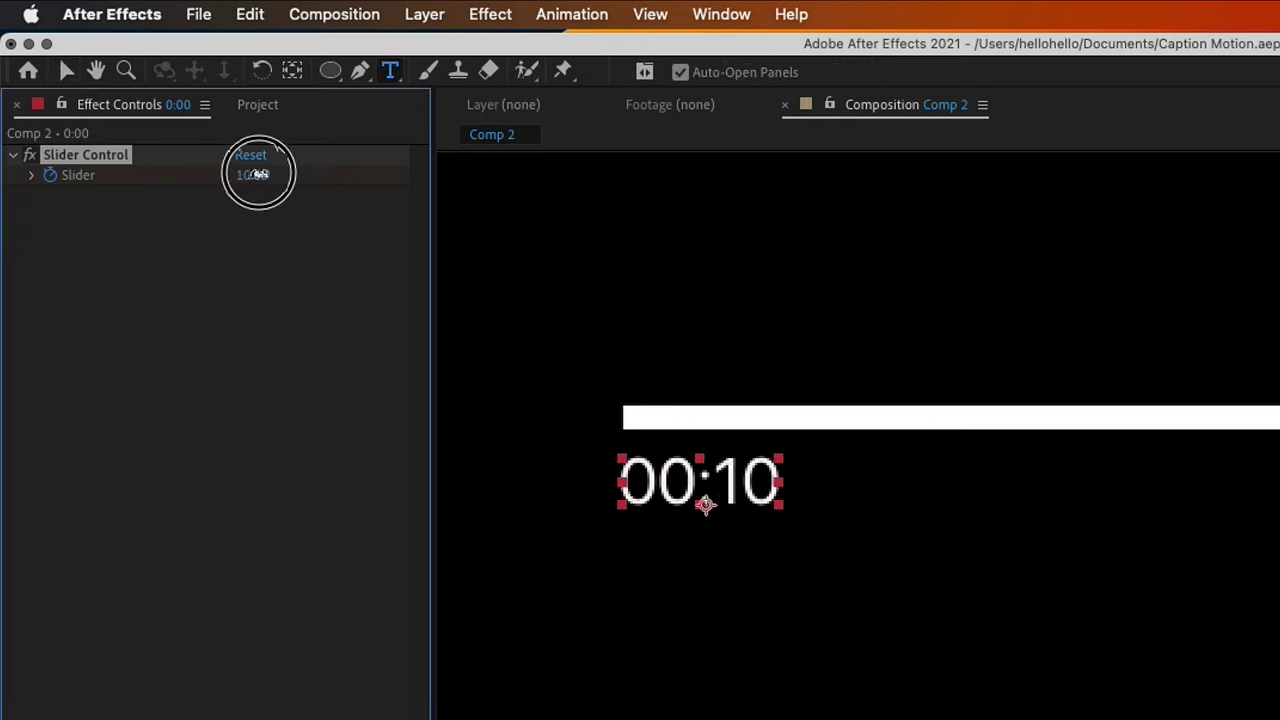
drag(257, 171, 274, 169)
scroll(1066, 501, down, 1)
scroll(1076, 512, down, 1)
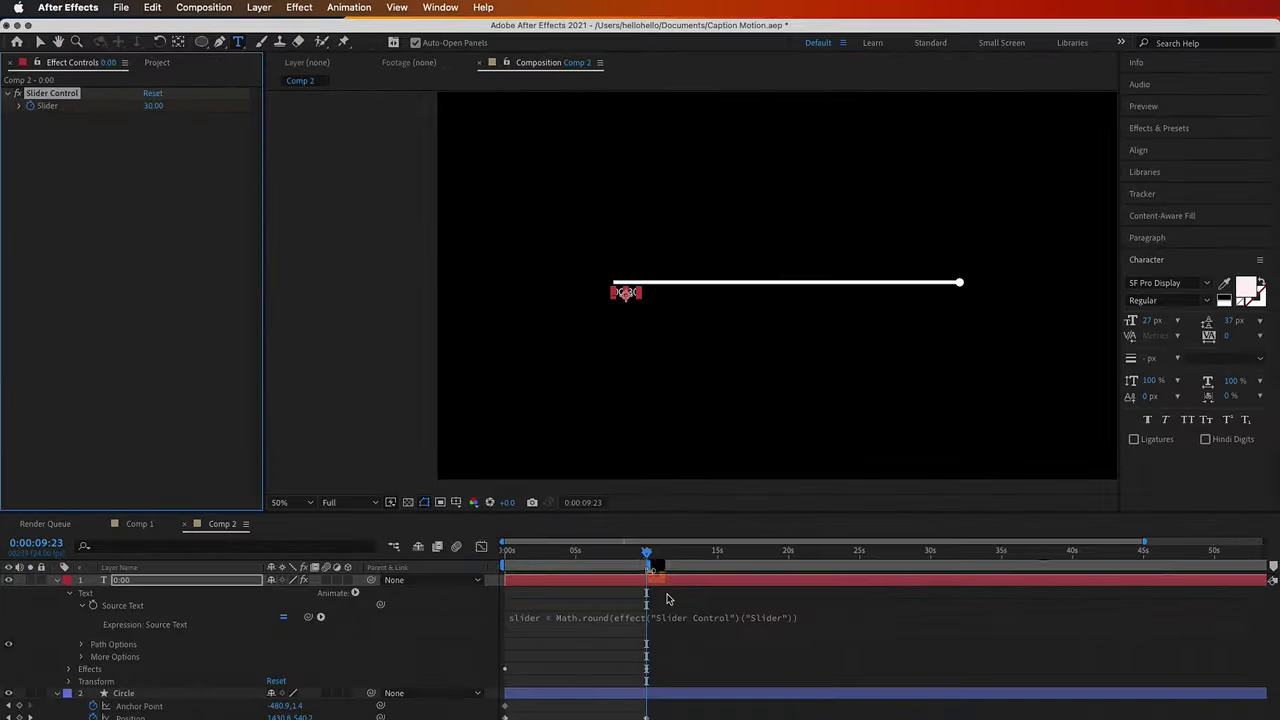
- Return to 0 seconds, deselect the text with the Selection tool, and preview the bar with its running time
drag(640, 555, 502, 551)
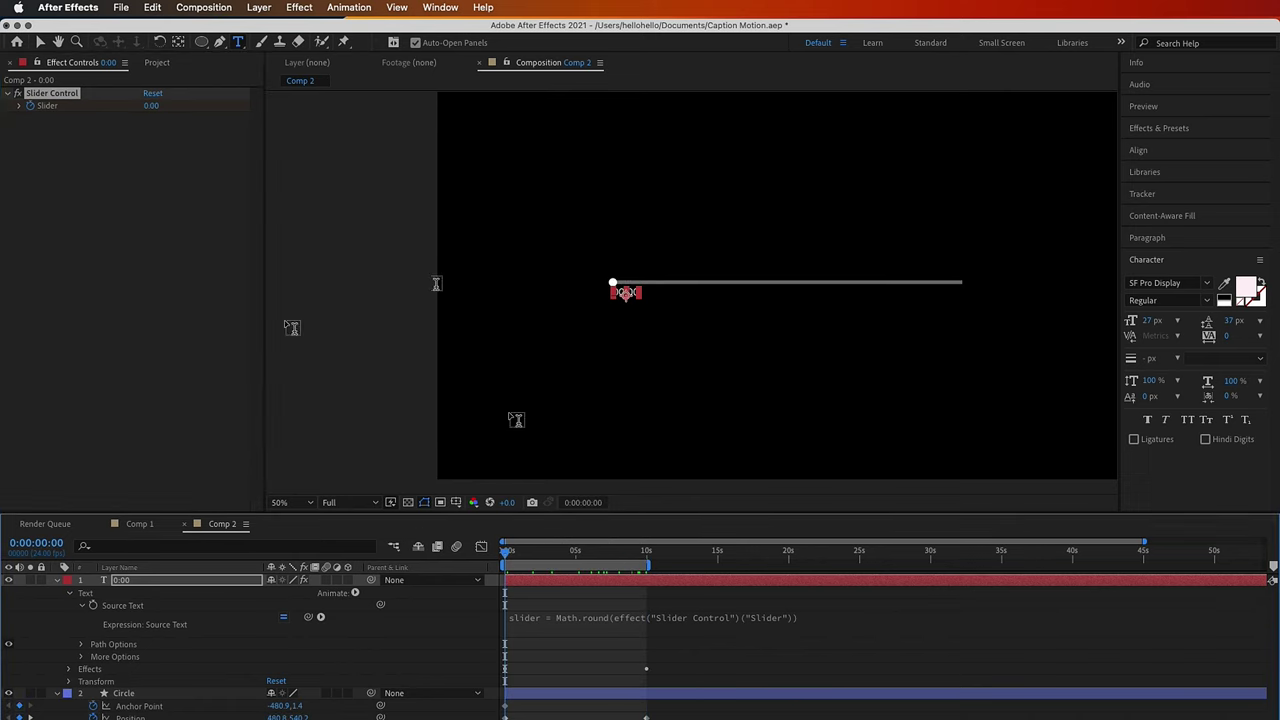
key(v)
click(348, 443)
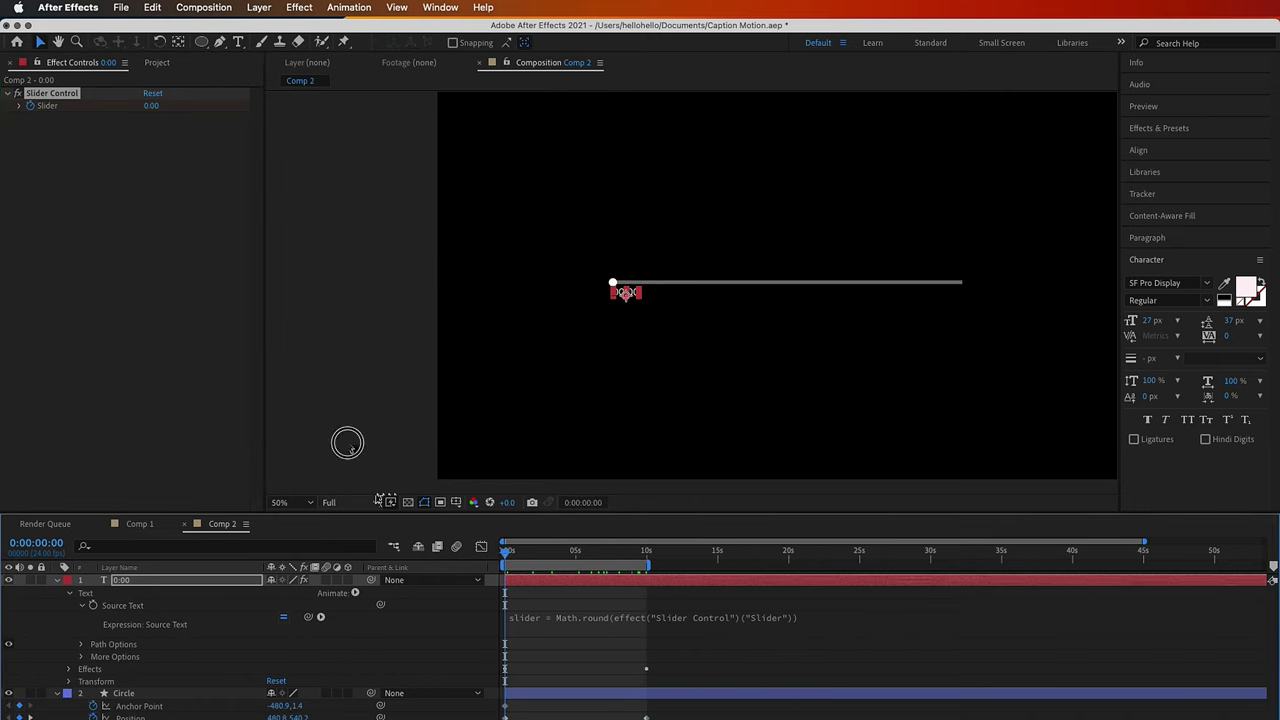
click(694, 412)
key(space)
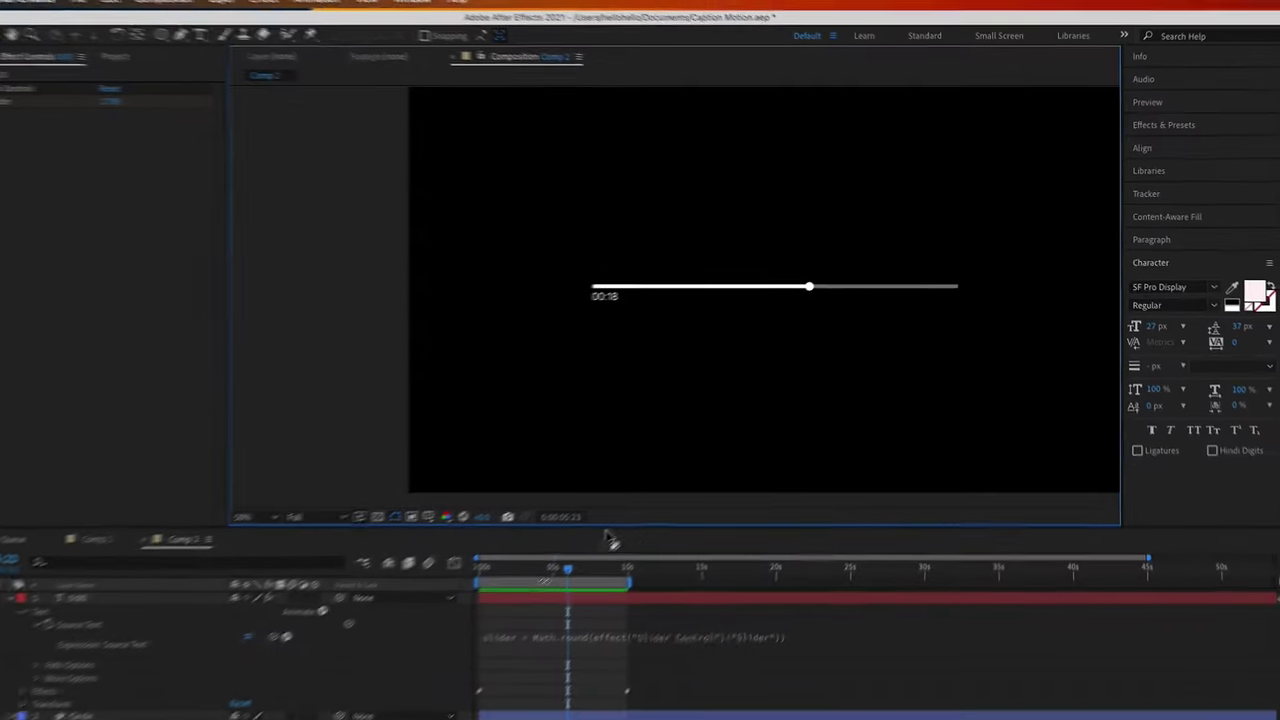
- Duplicate the 0:00 text layer, place the copy under the bar's far end, and preview both times
click(566, 585)
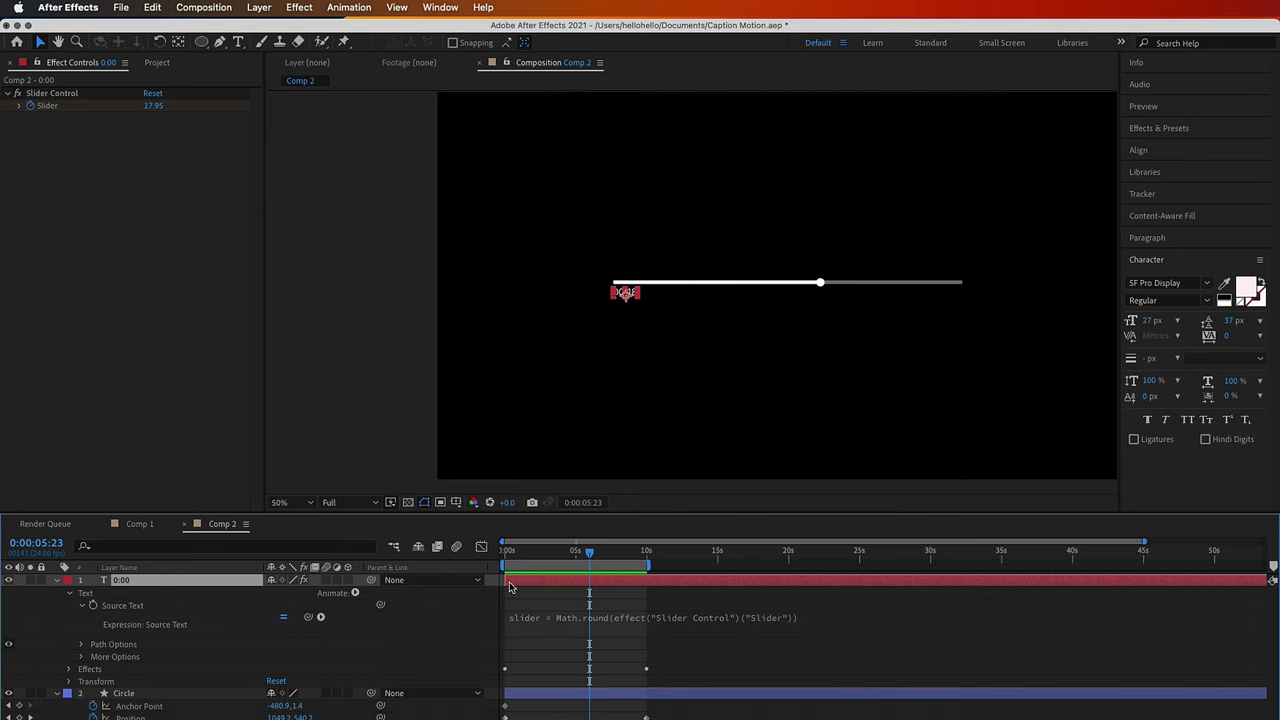
key(u)
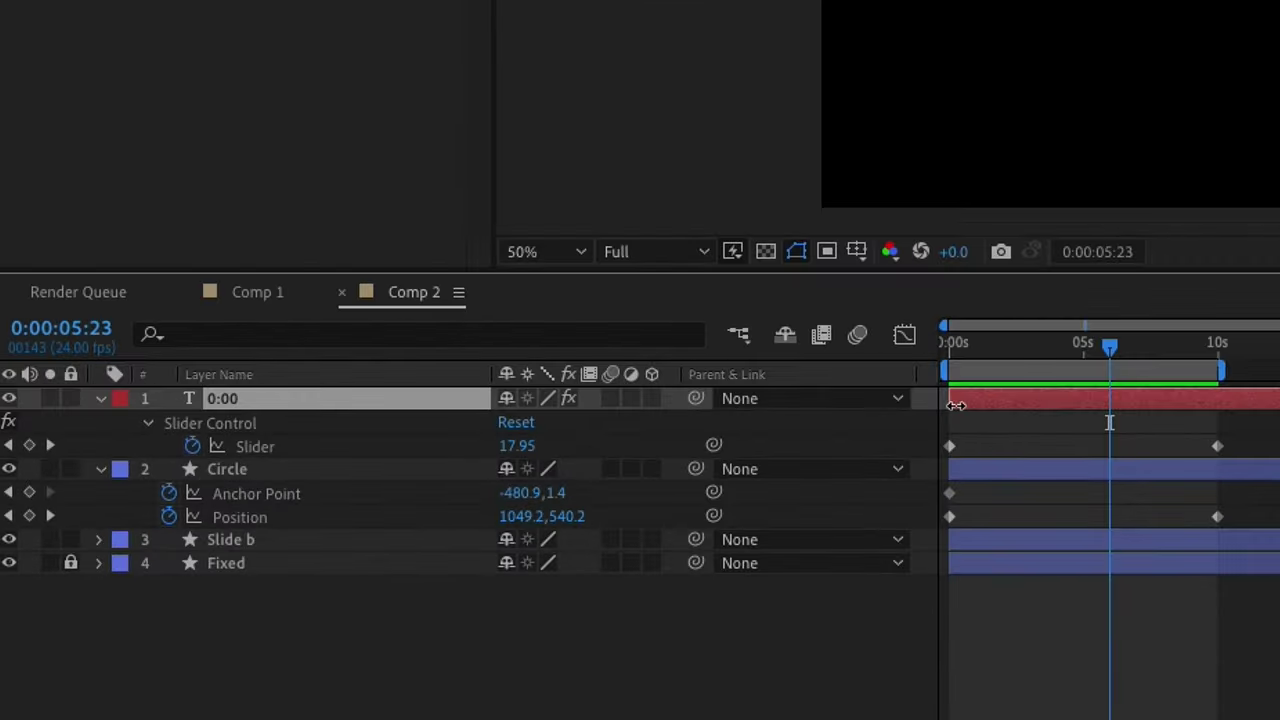
key(ctrl+d)
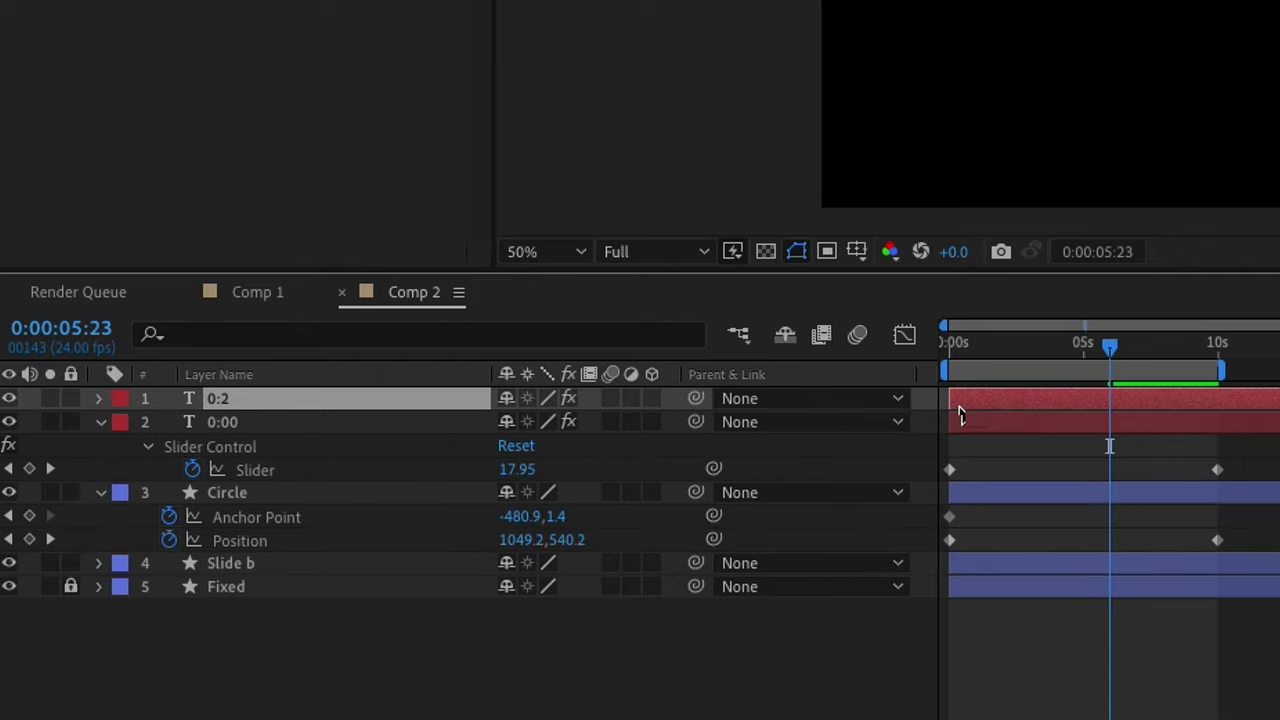
key(.)
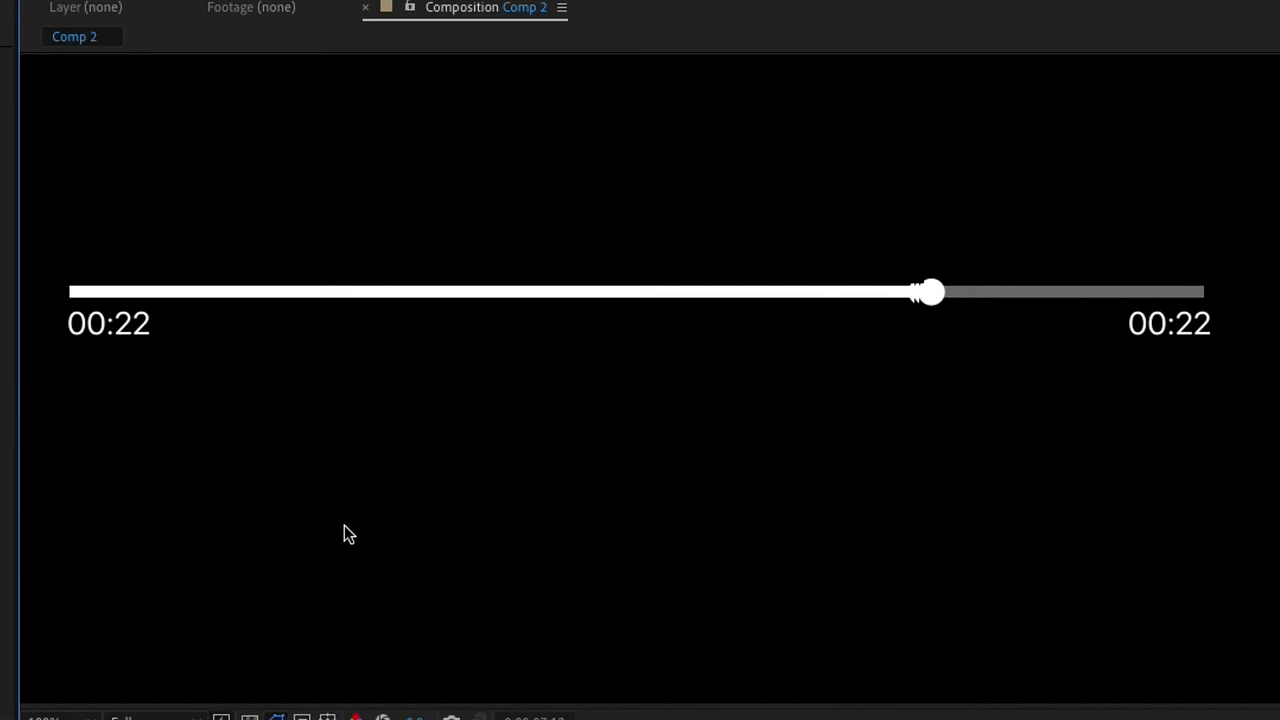
key(space)
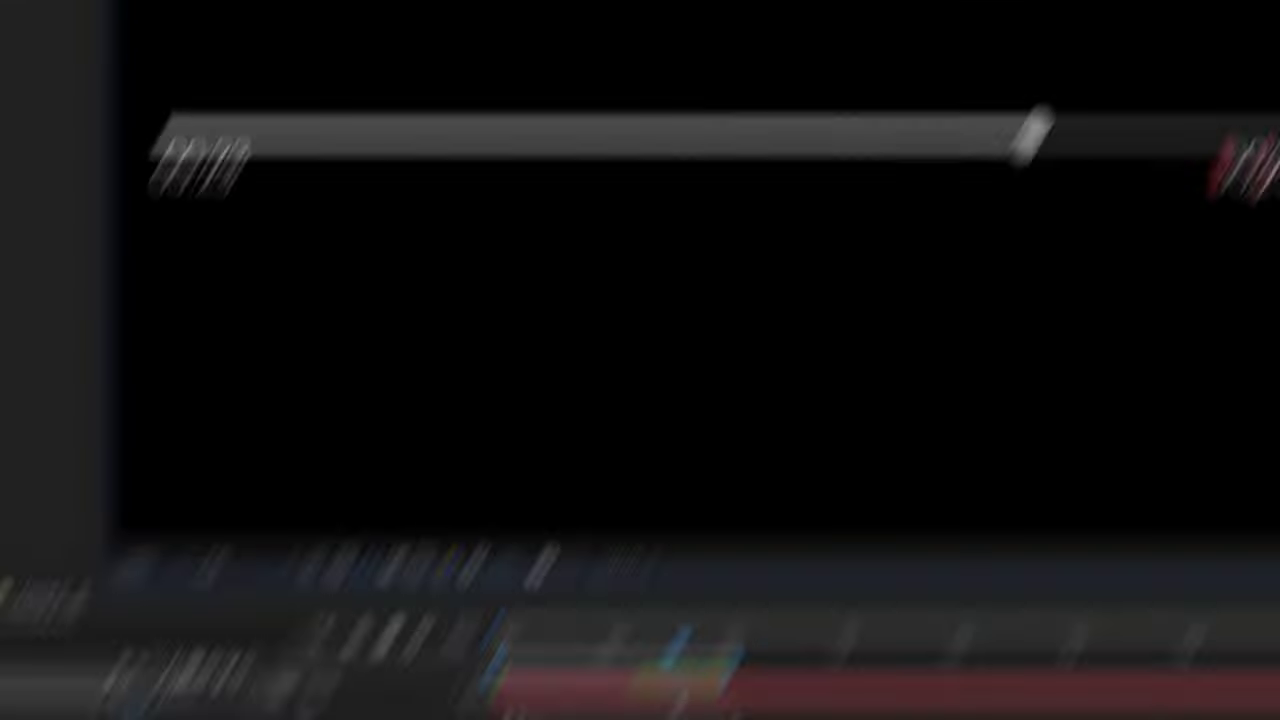
- Swap the duplicate time text's two Slider keyframes to count down from 30 to 0, and preview from the start
drag(676, 430, 784, 420)
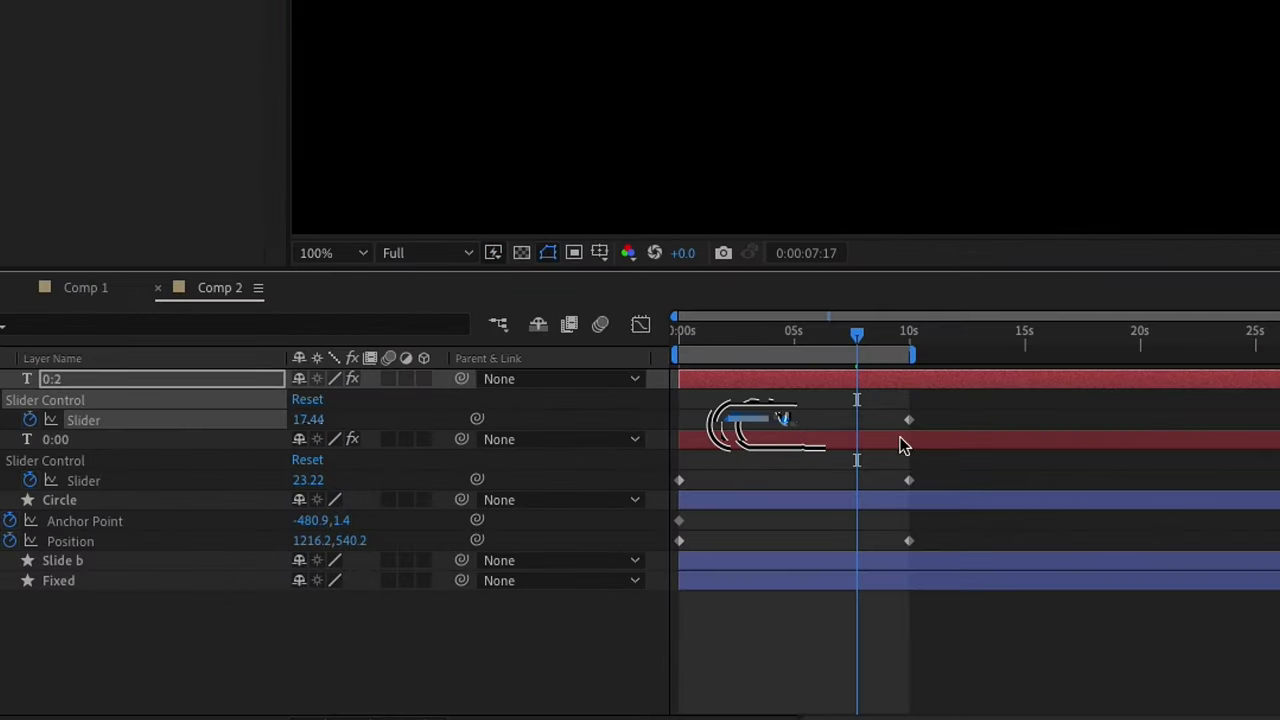
drag(908, 421, 908, 452)
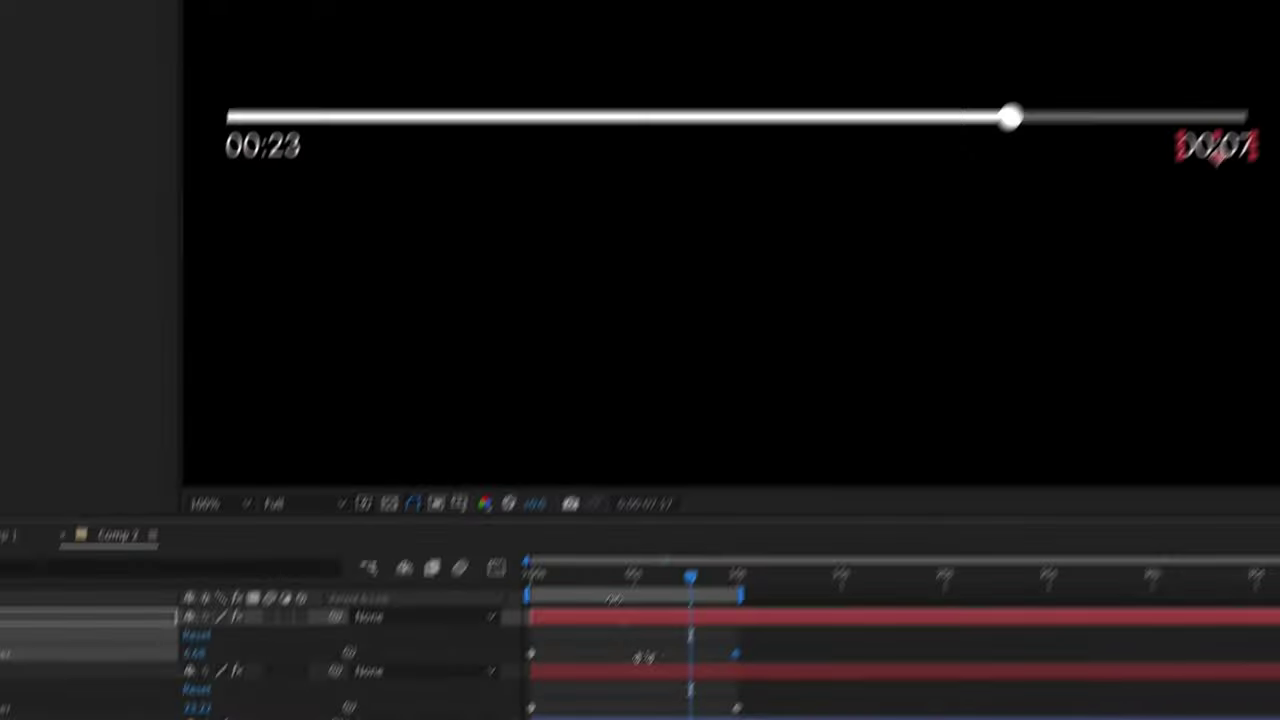
click(462, 686)
key(space)
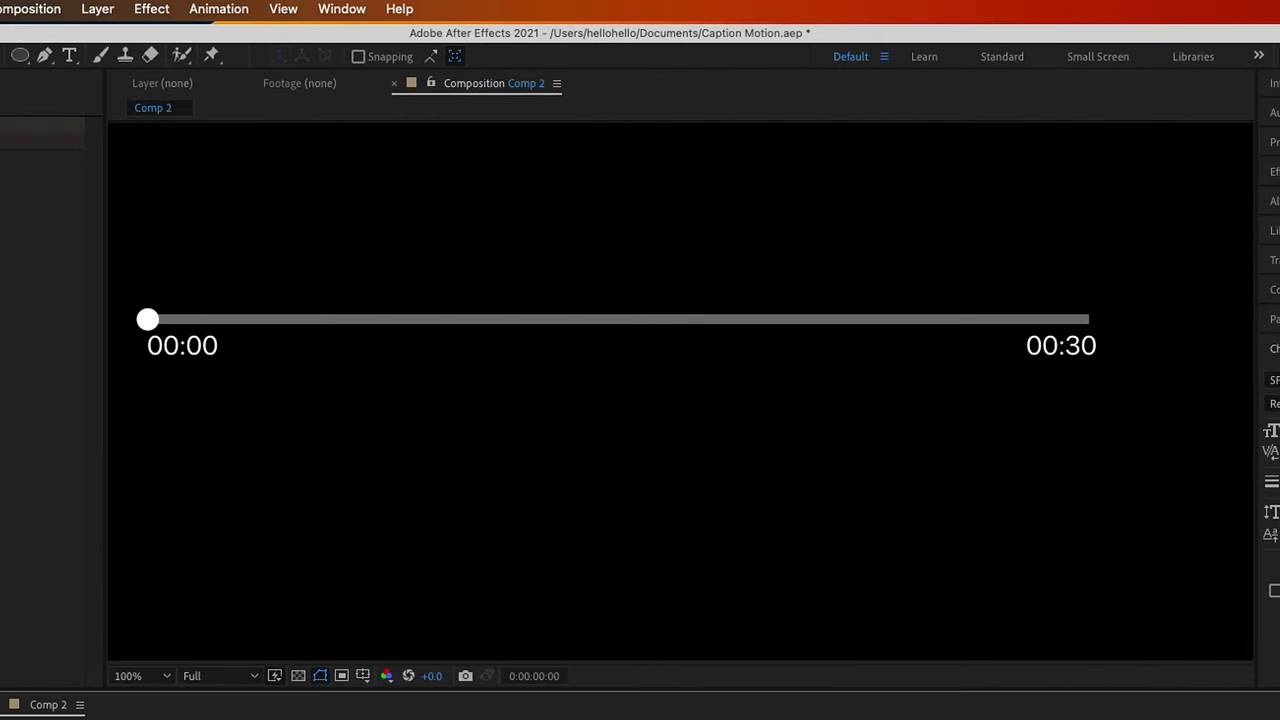